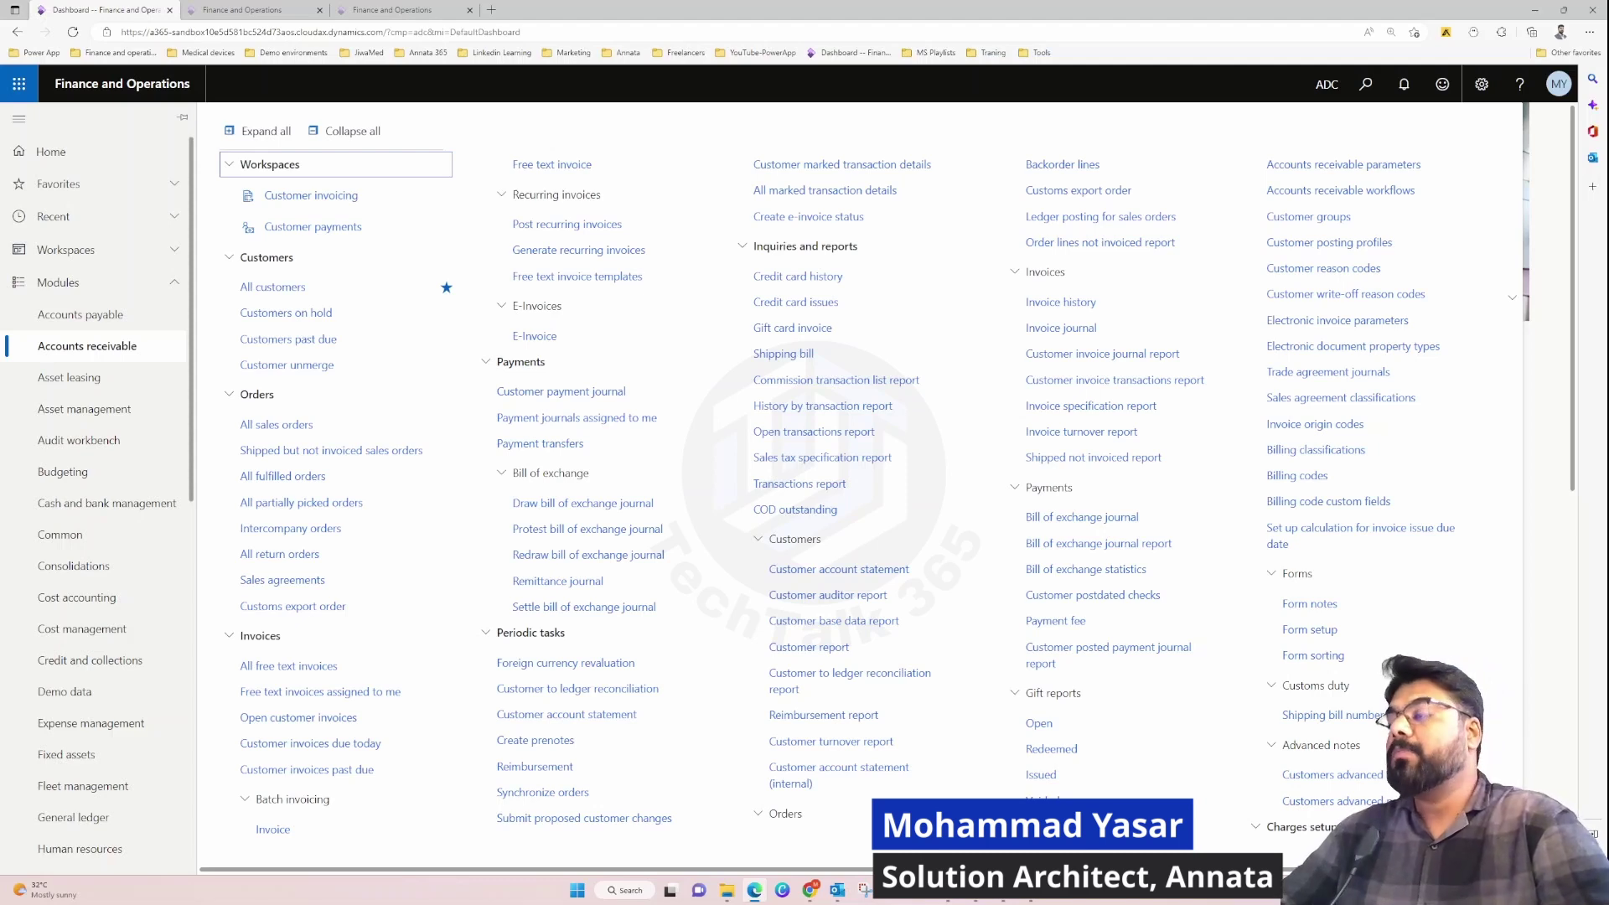
Step: Start a new sales order from the list of all sales orders and look through the fields of its creation form
click(277, 425)
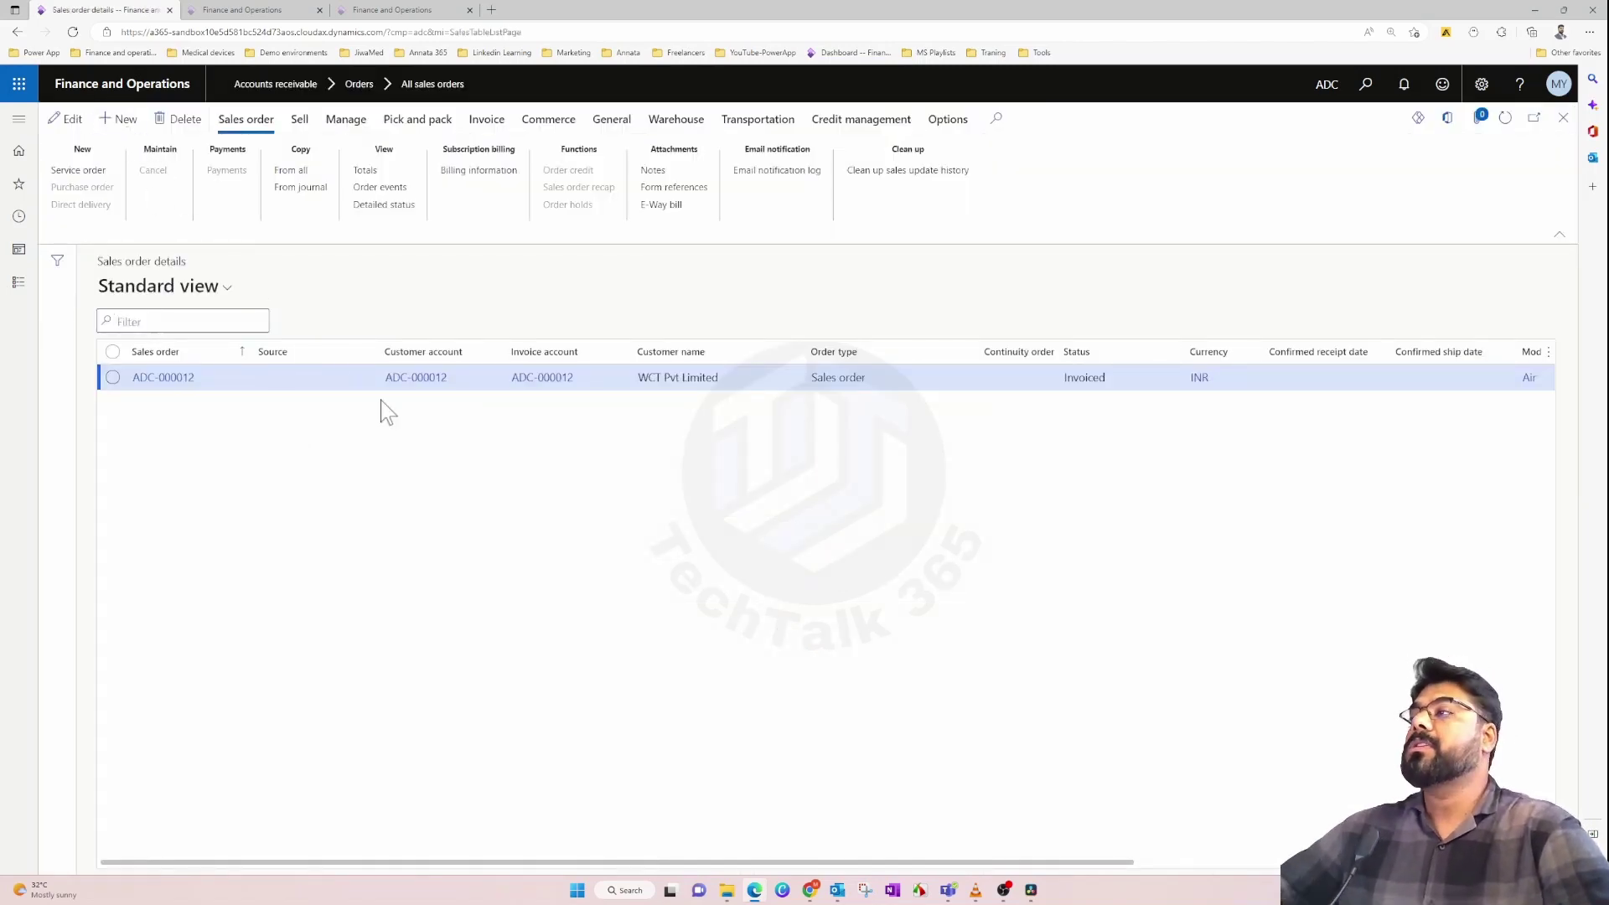
key(alt+n)
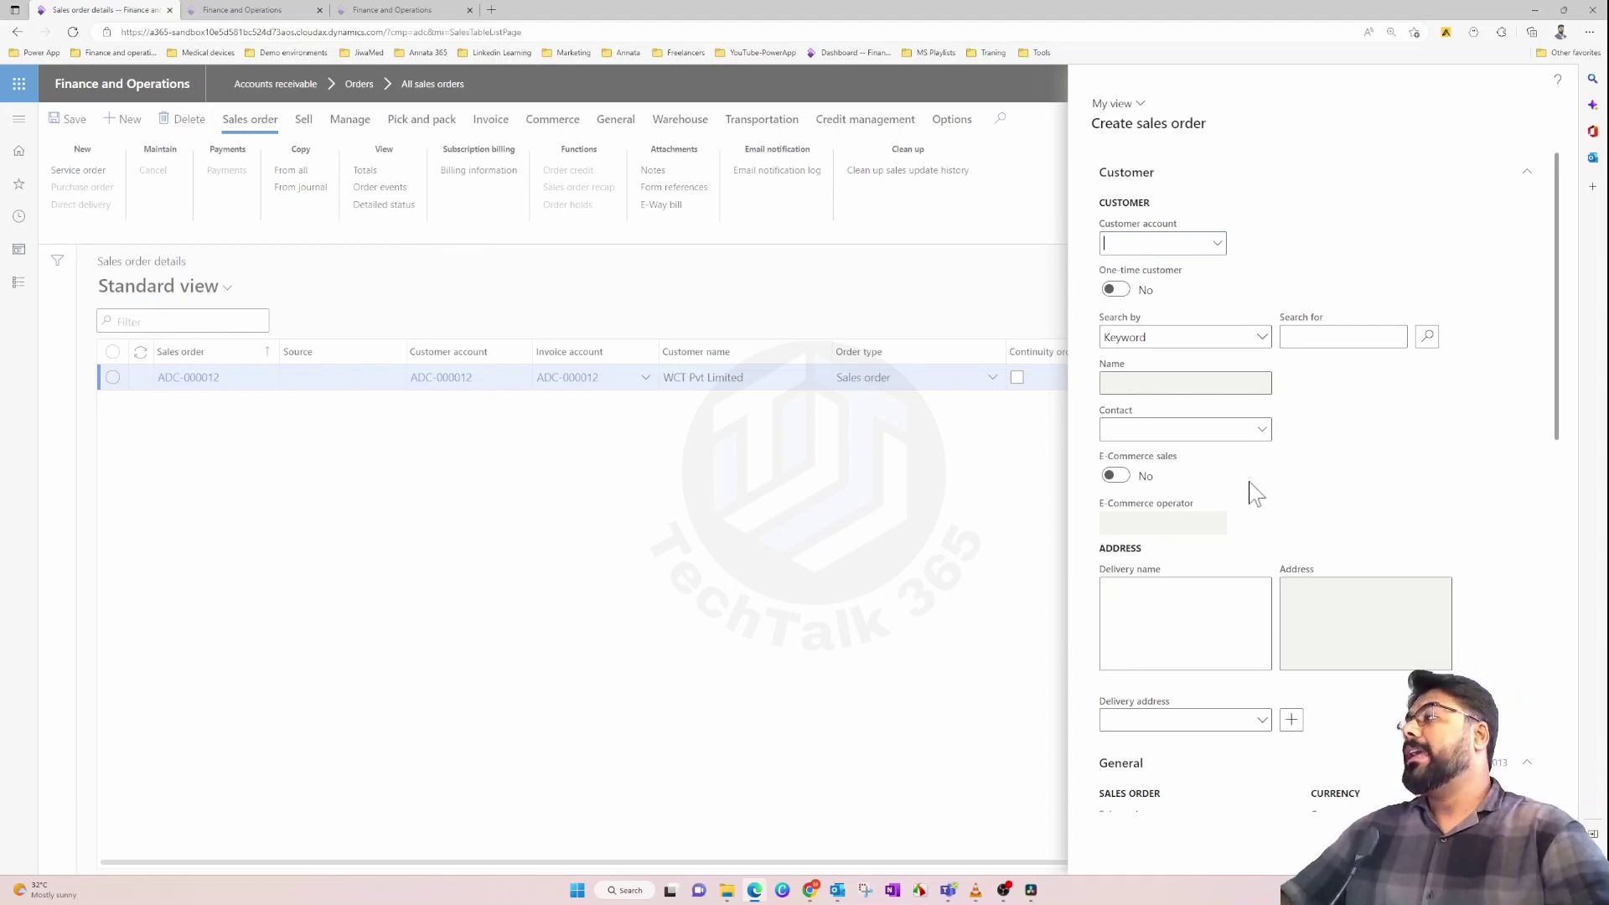
scroll(1254, 474, down, 10)
scroll(1254, 482, down, 1)
scroll(1252, 484, up, 5)
scroll(1252, 484, down, 5)
scroll(1255, 516, down, 1)
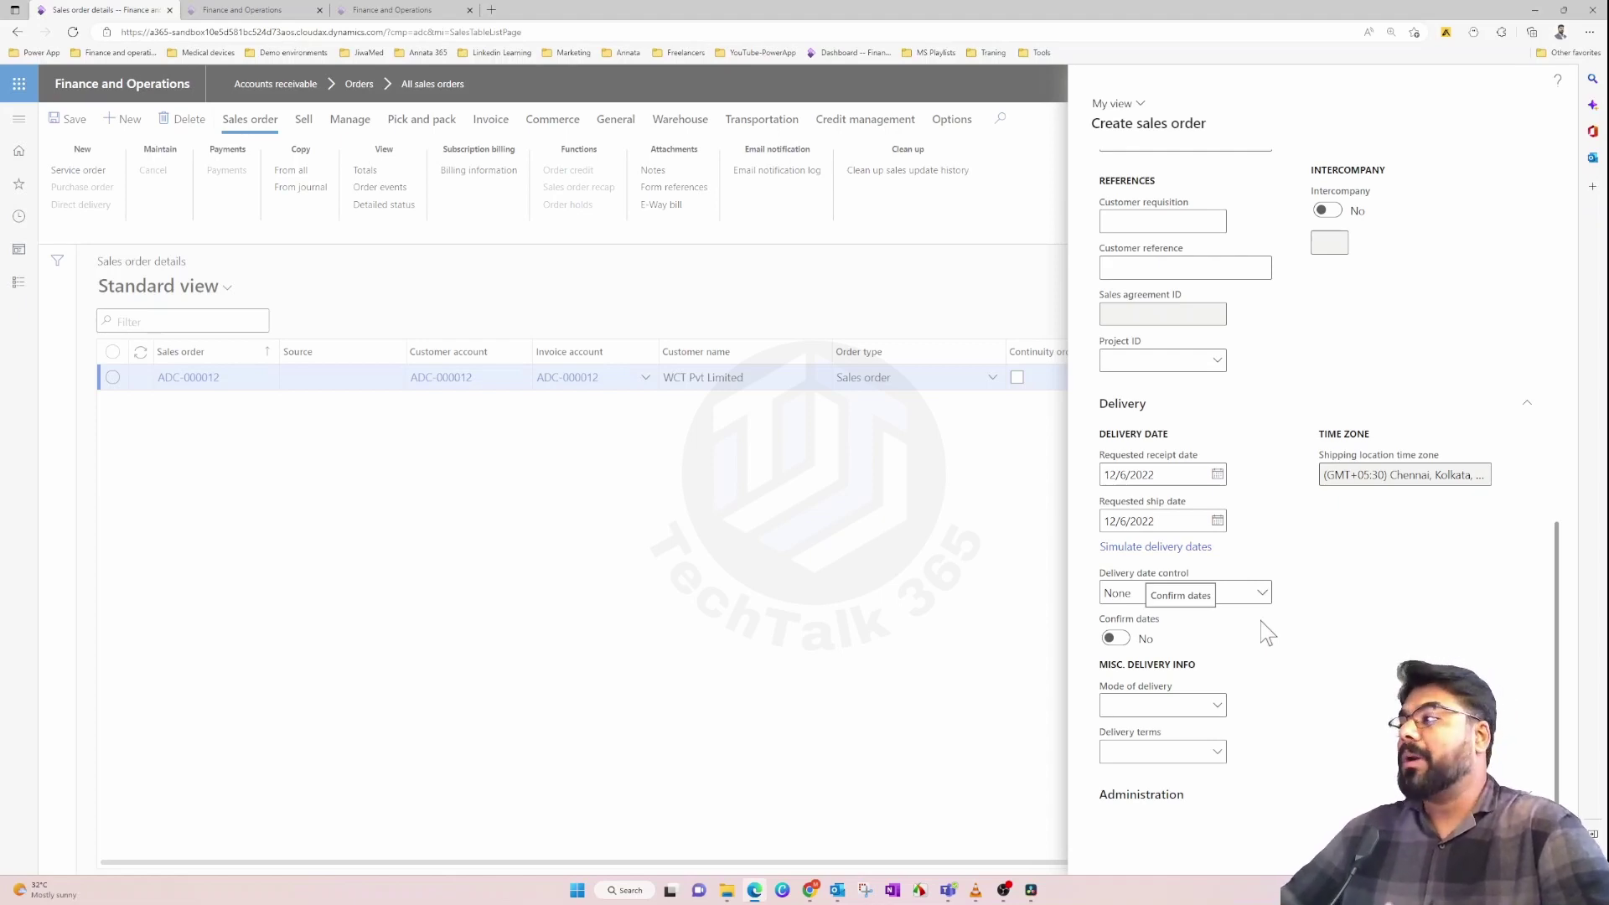
scroll(1316, 488, up, 10)
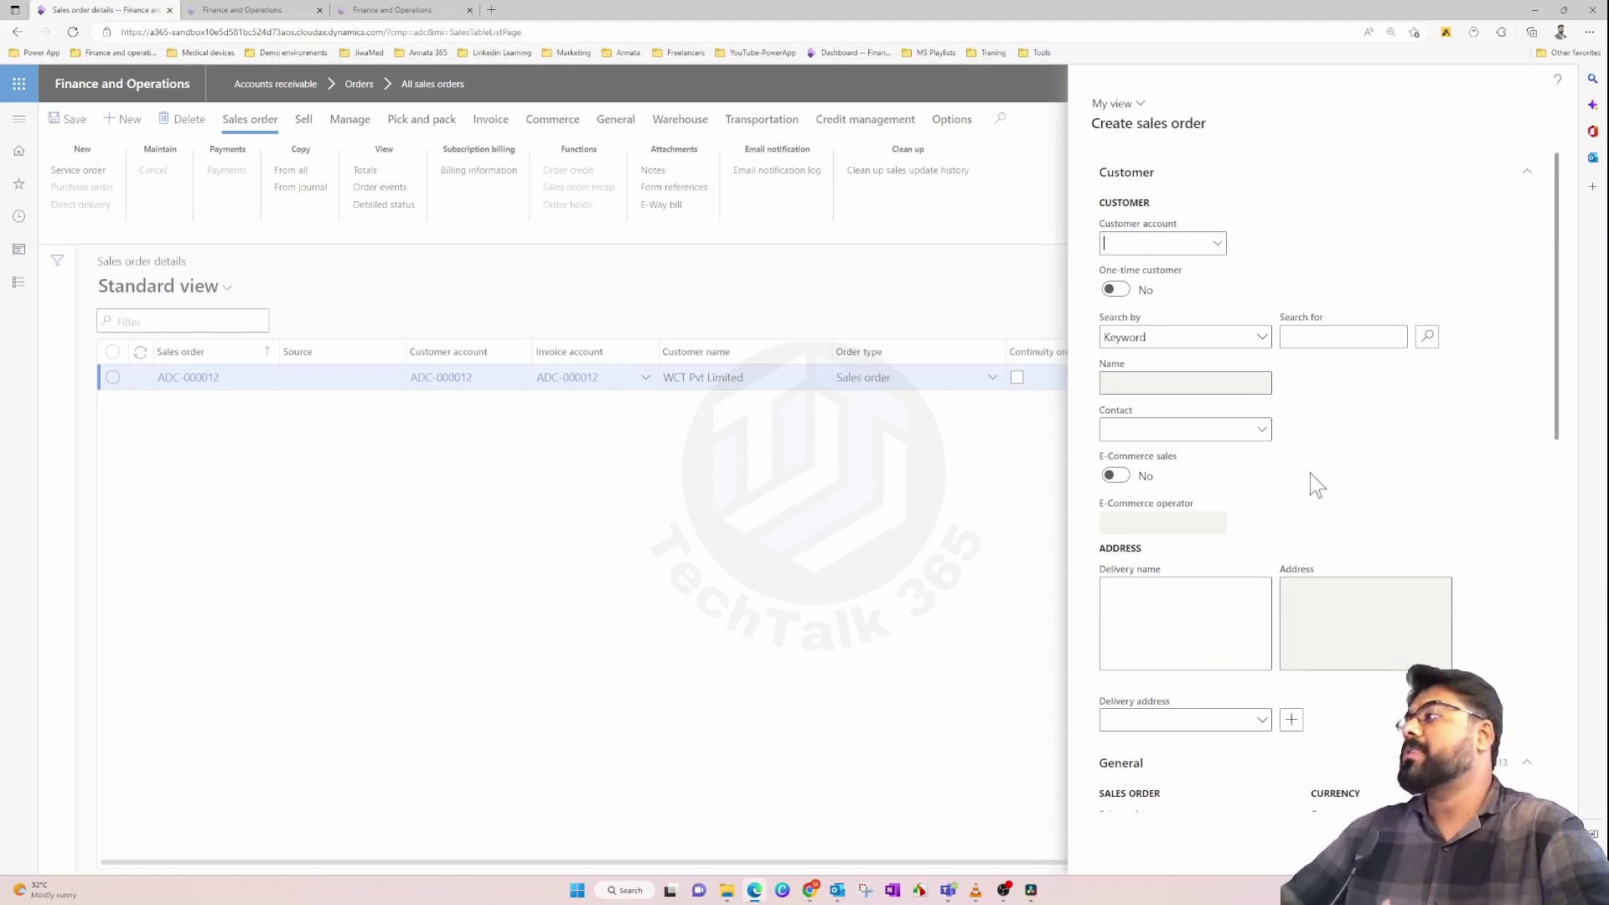
Step: Choose WCT Pvt Limited as the draft order's customer and check its delivery address, contact and general details
click(1217, 243)
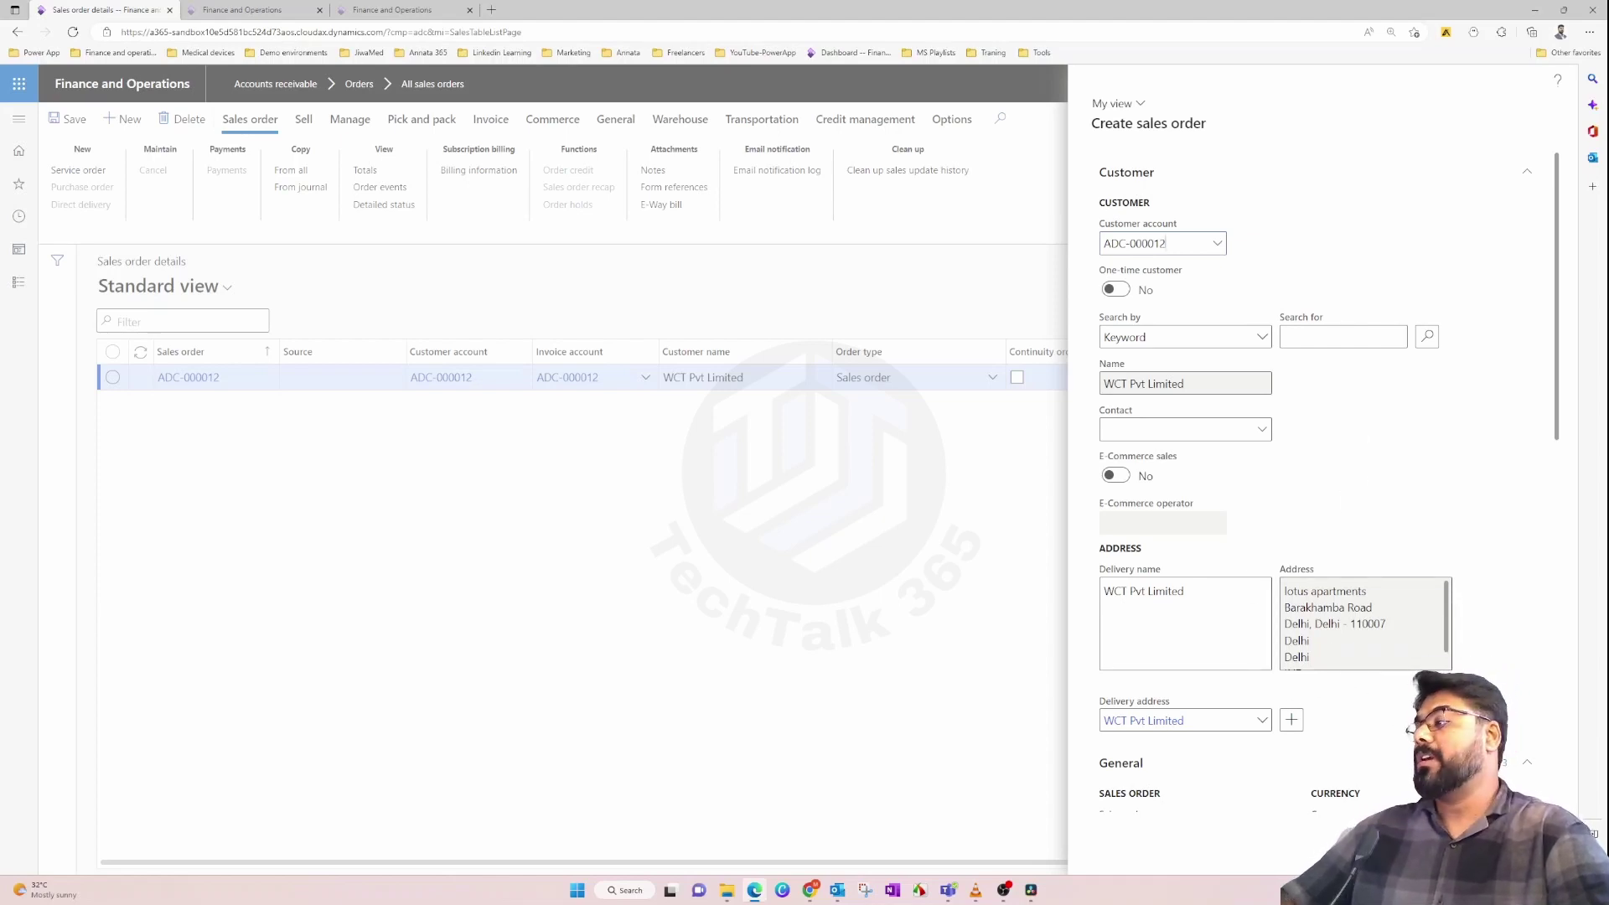
click(1260, 722)
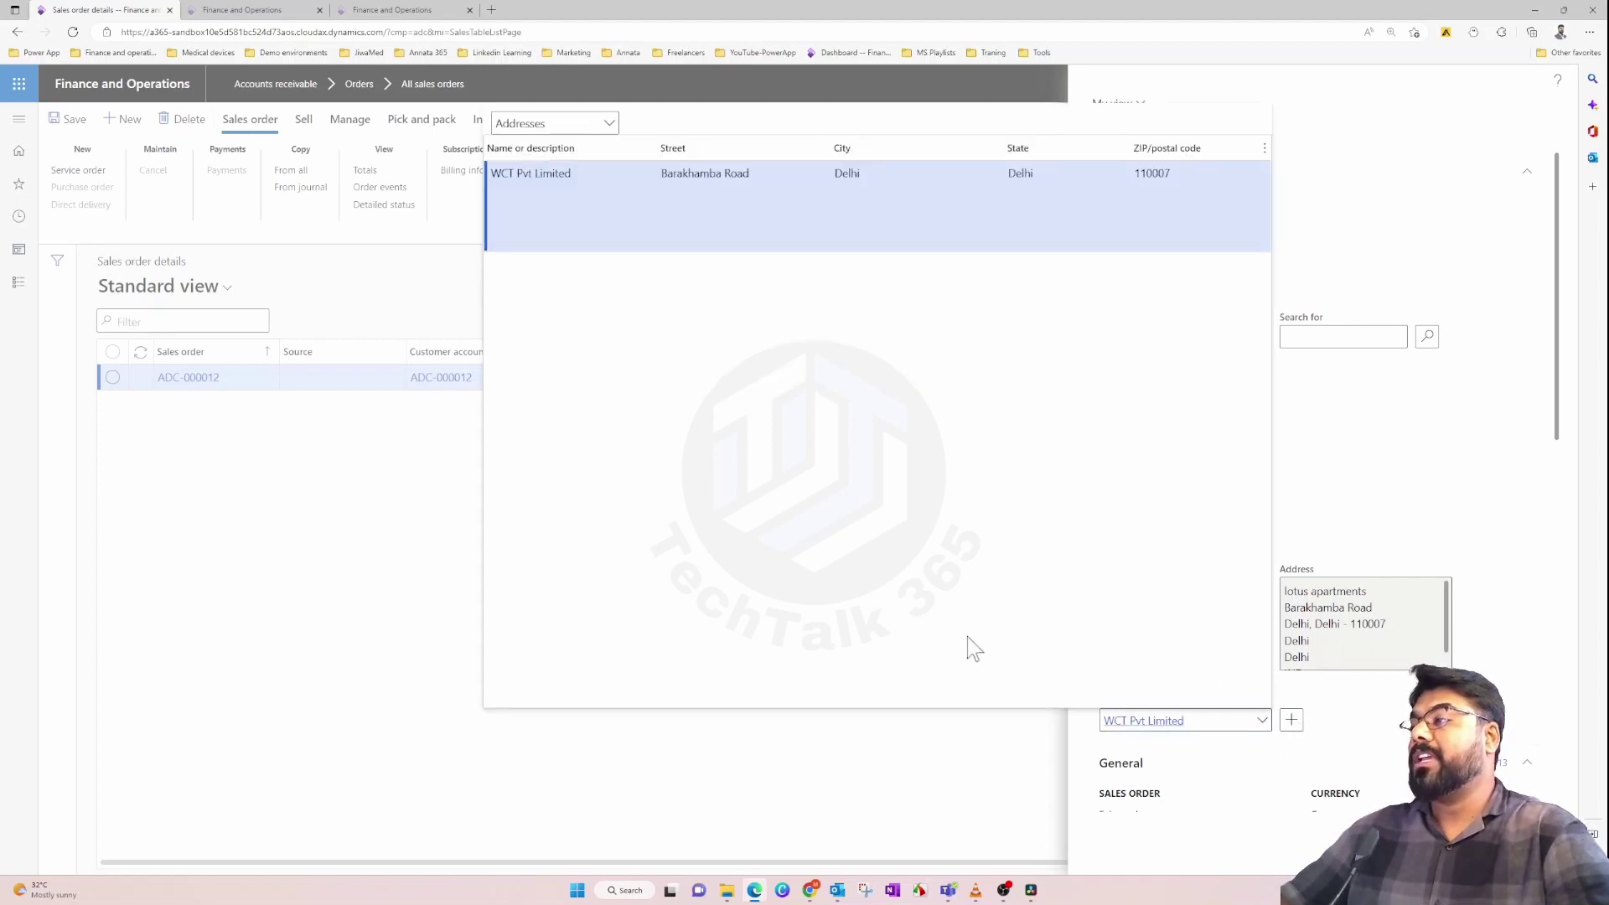
click(1384, 509)
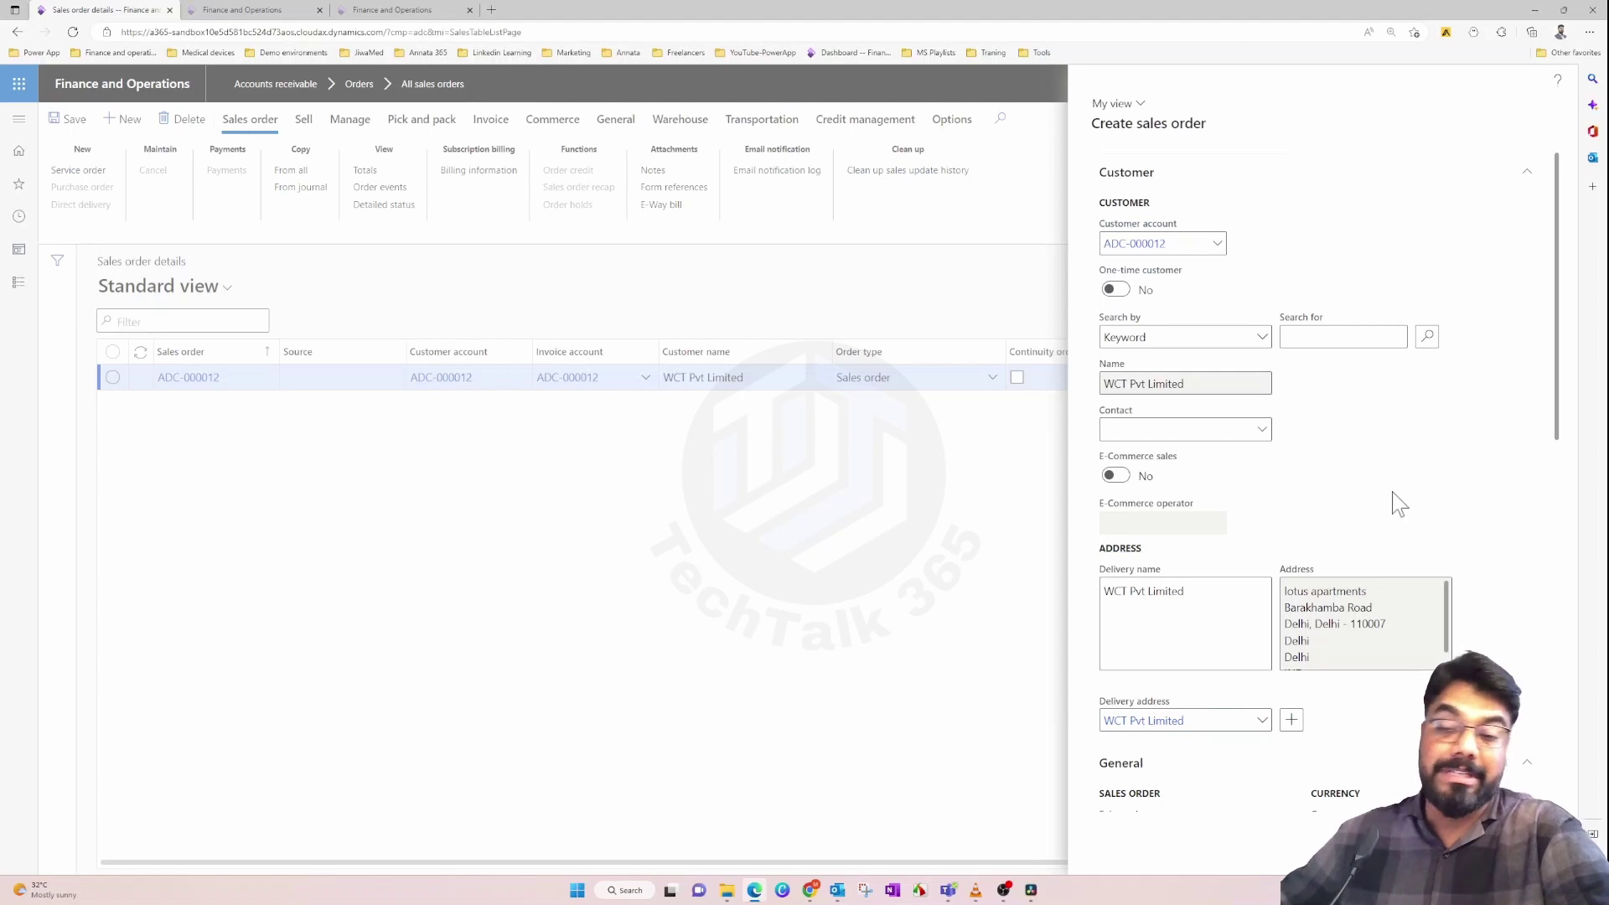
click(1266, 431)
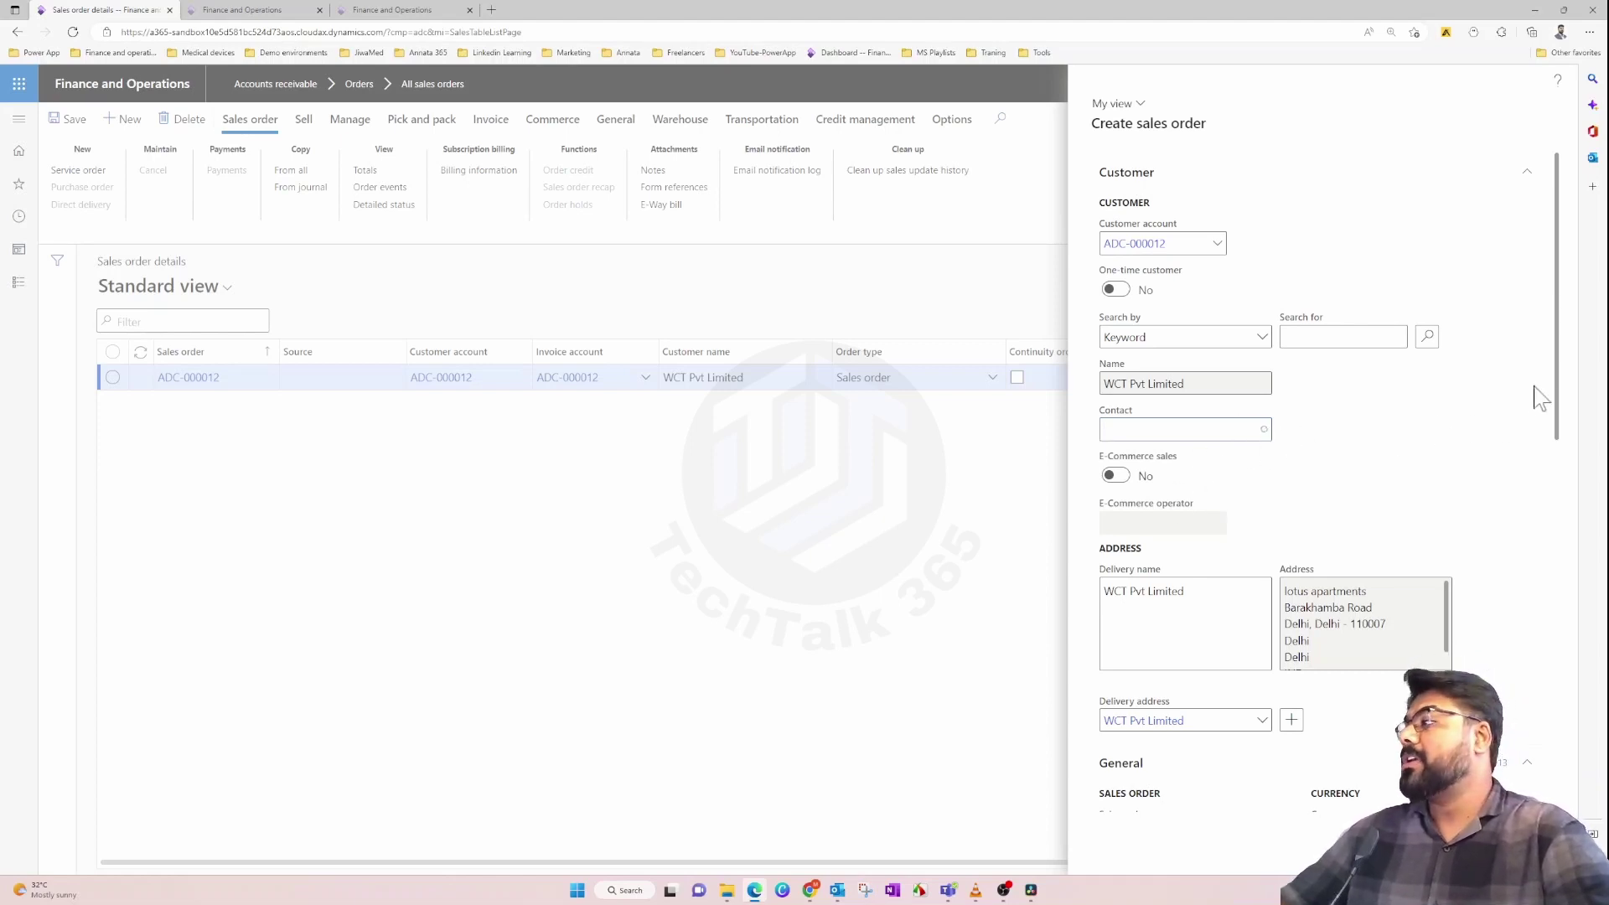
drag(1564, 385, 1567, 620)
click(1178, 336)
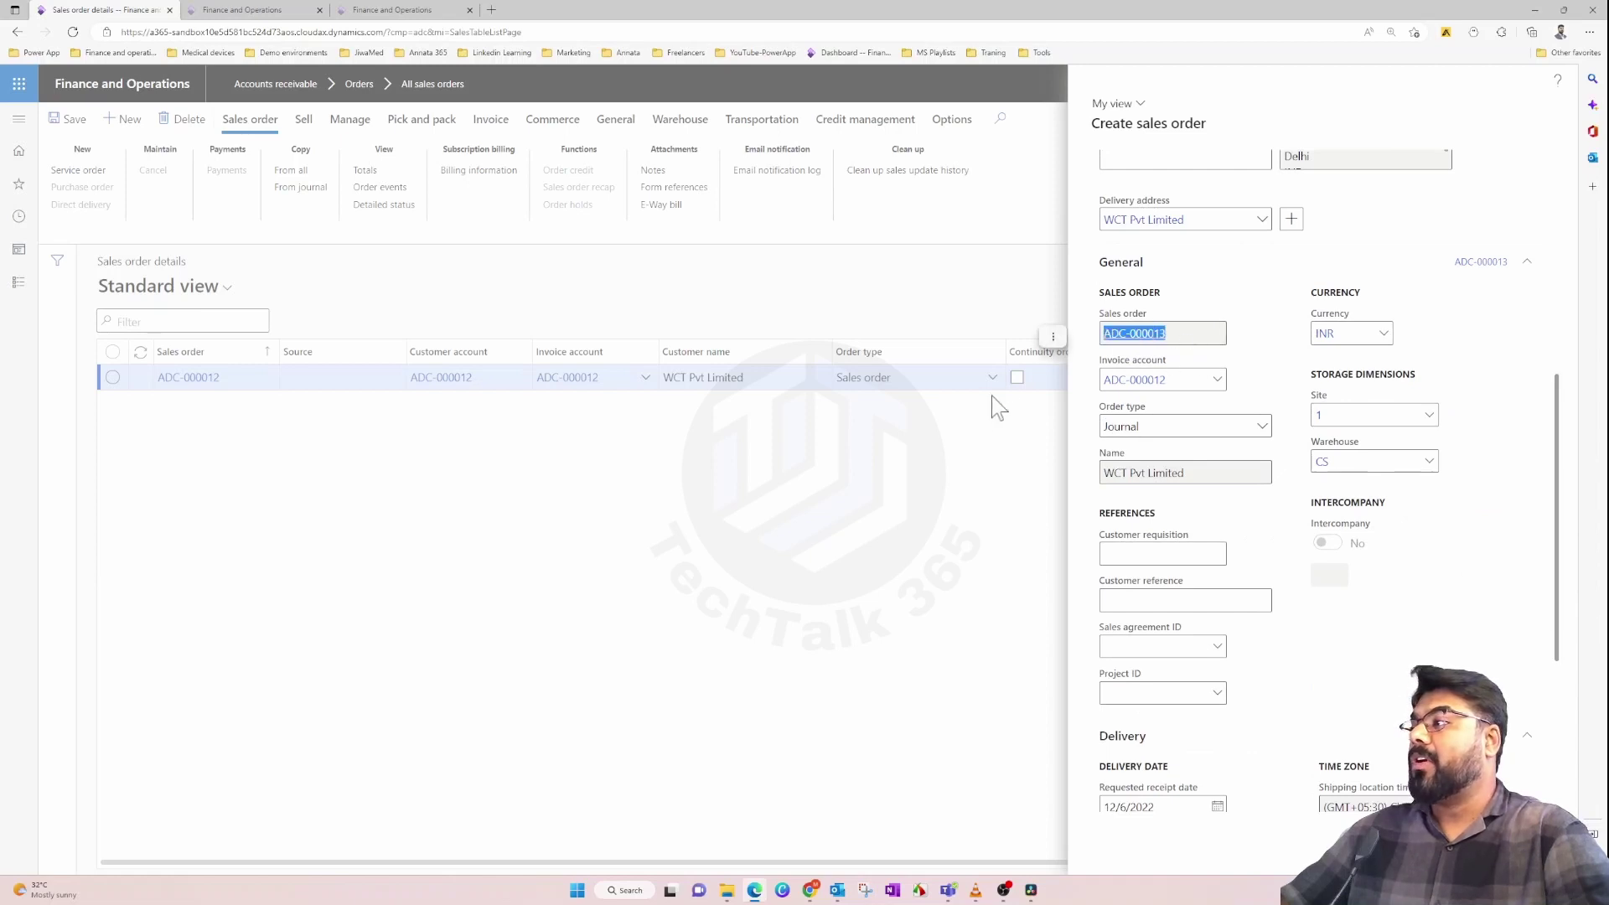
key(Tab)
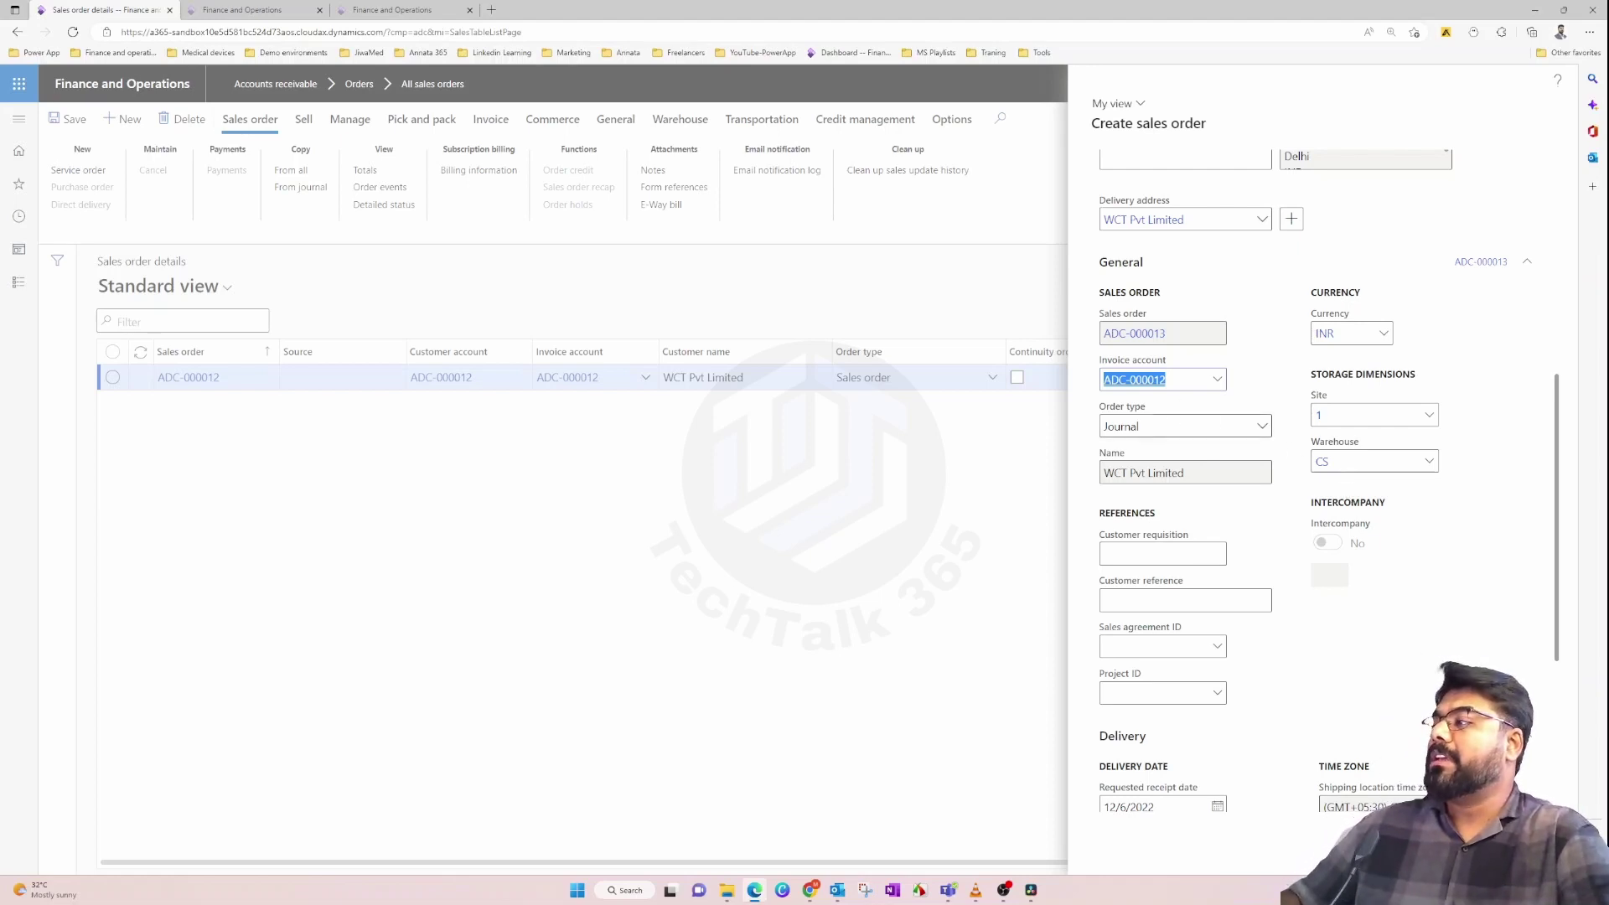
Step: Try the Sales order and Journal order types on the draft order and discard the draft
click(1262, 426)
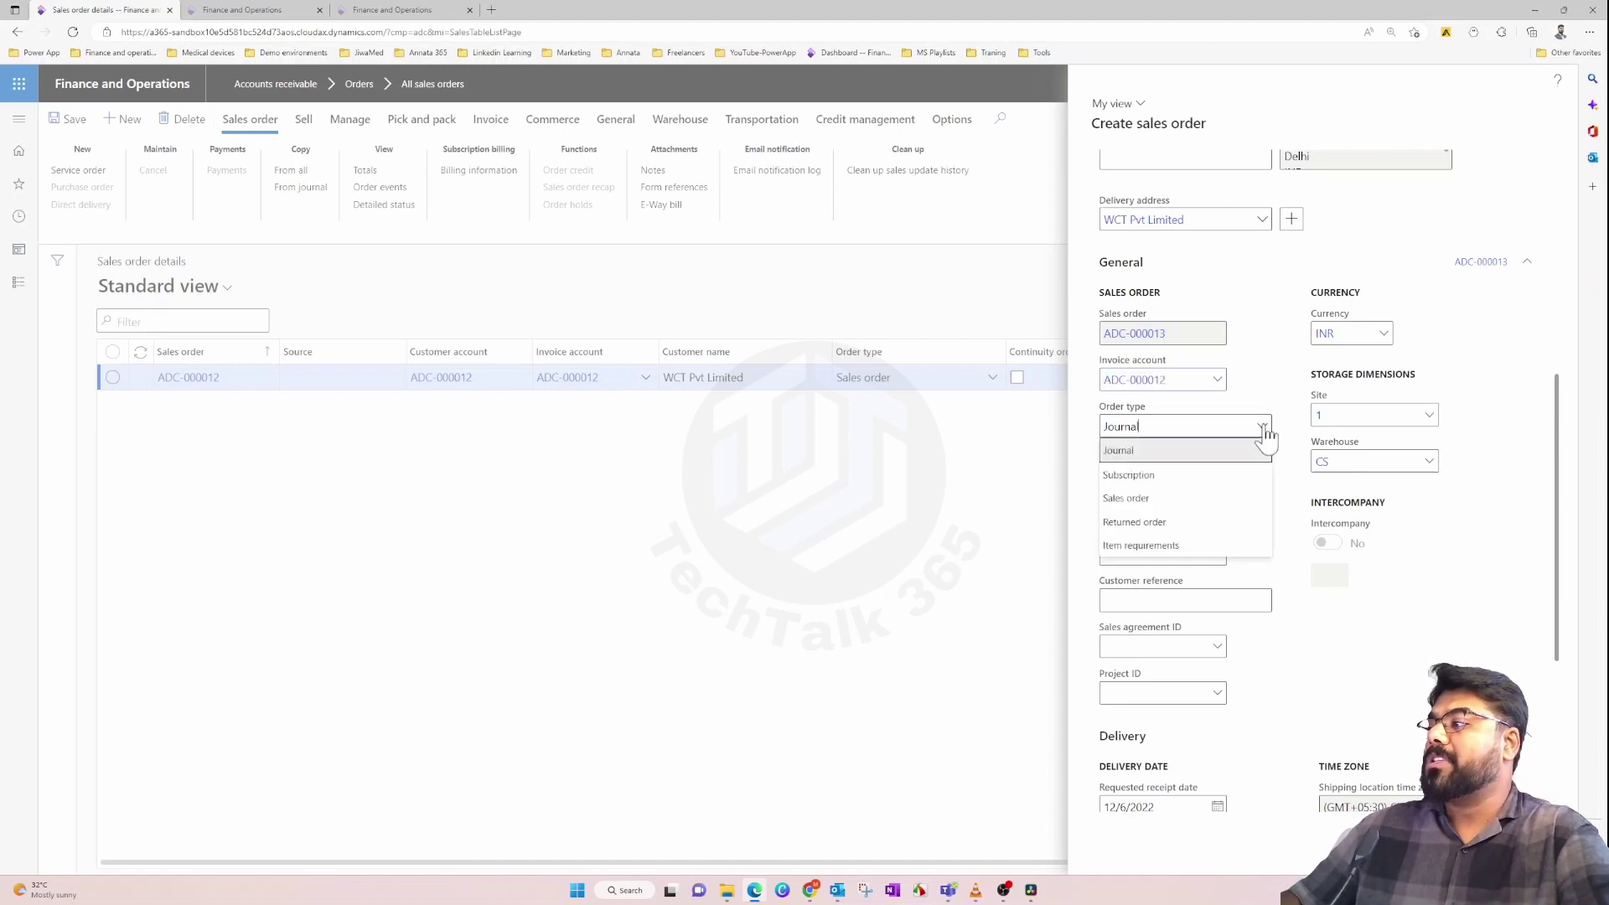
click(1165, 501)
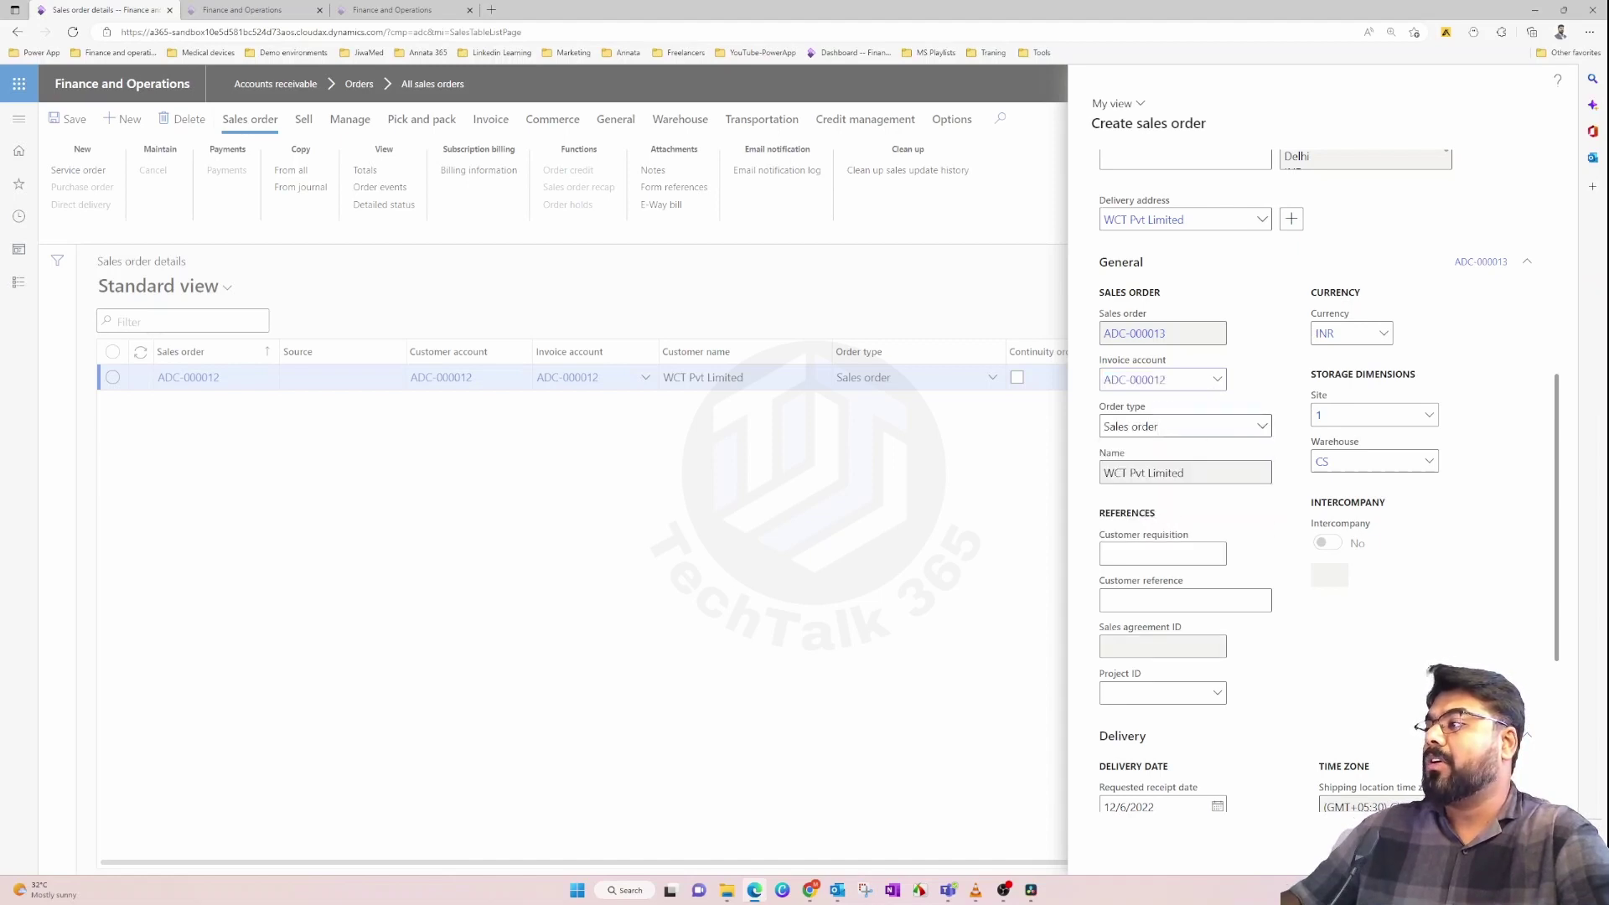
click(1262, 428)
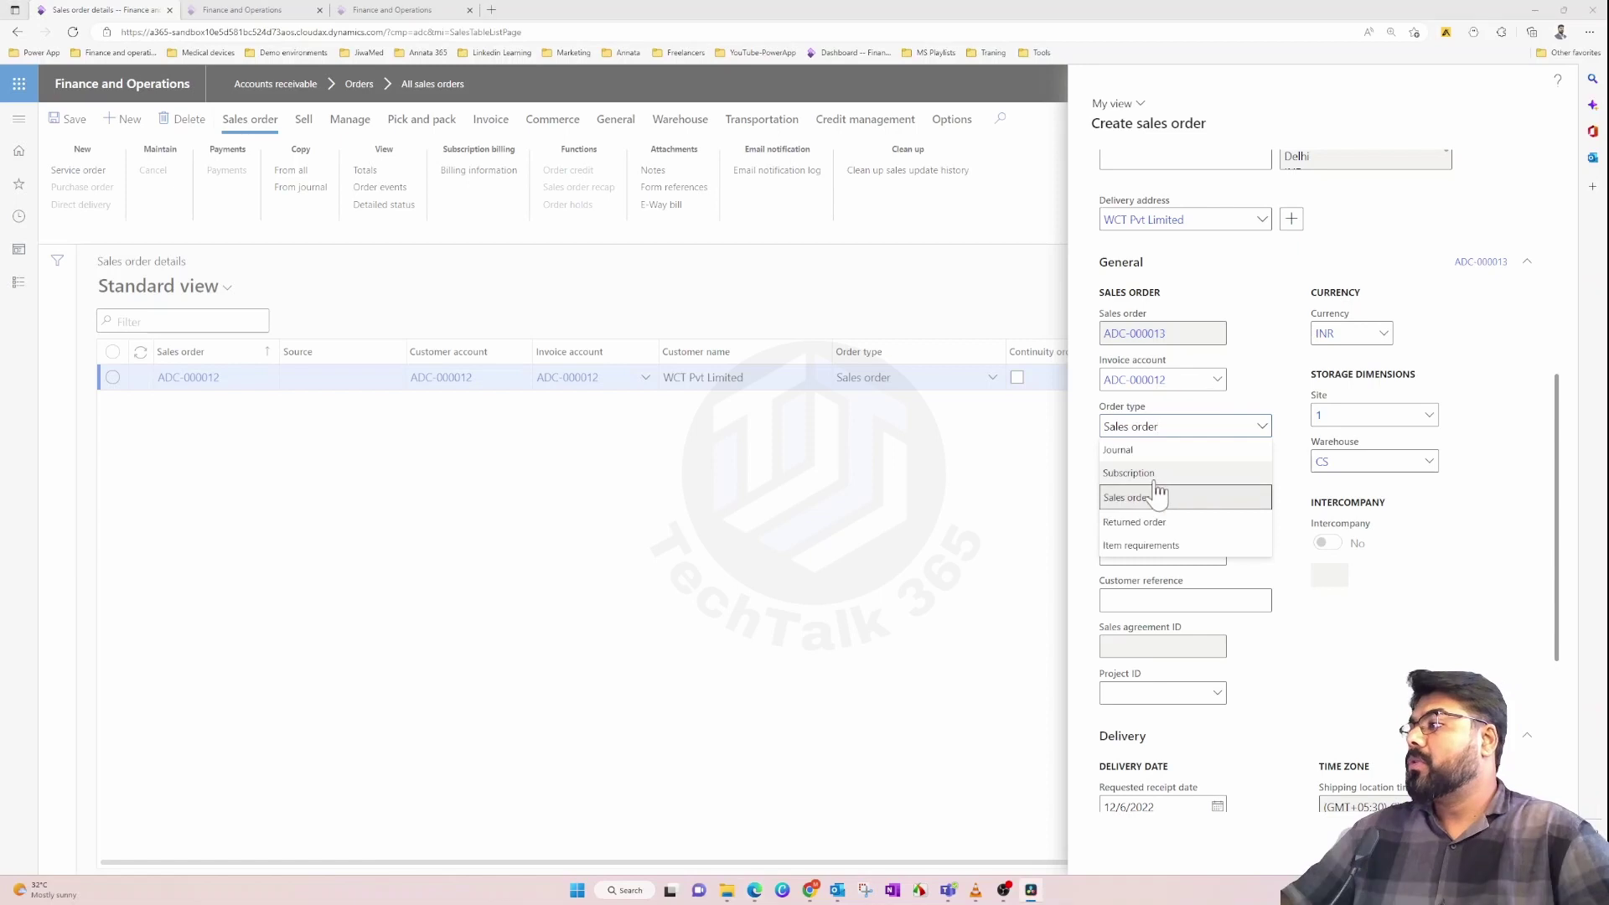
click(1153, 453)
double_click(1127, 426)
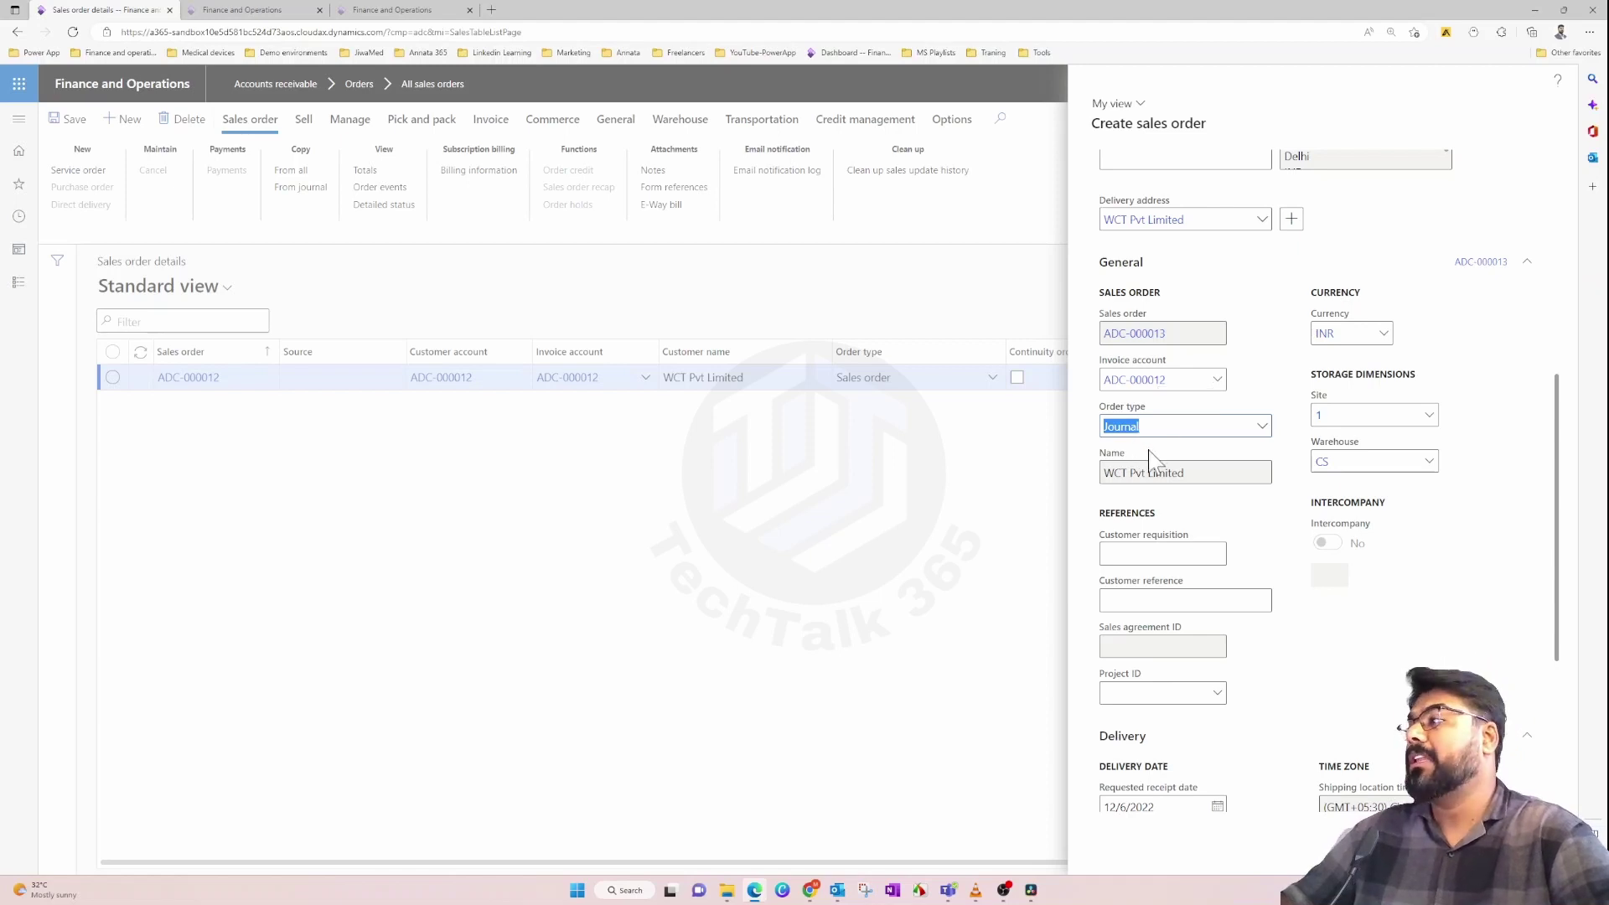
click(1139, 428)
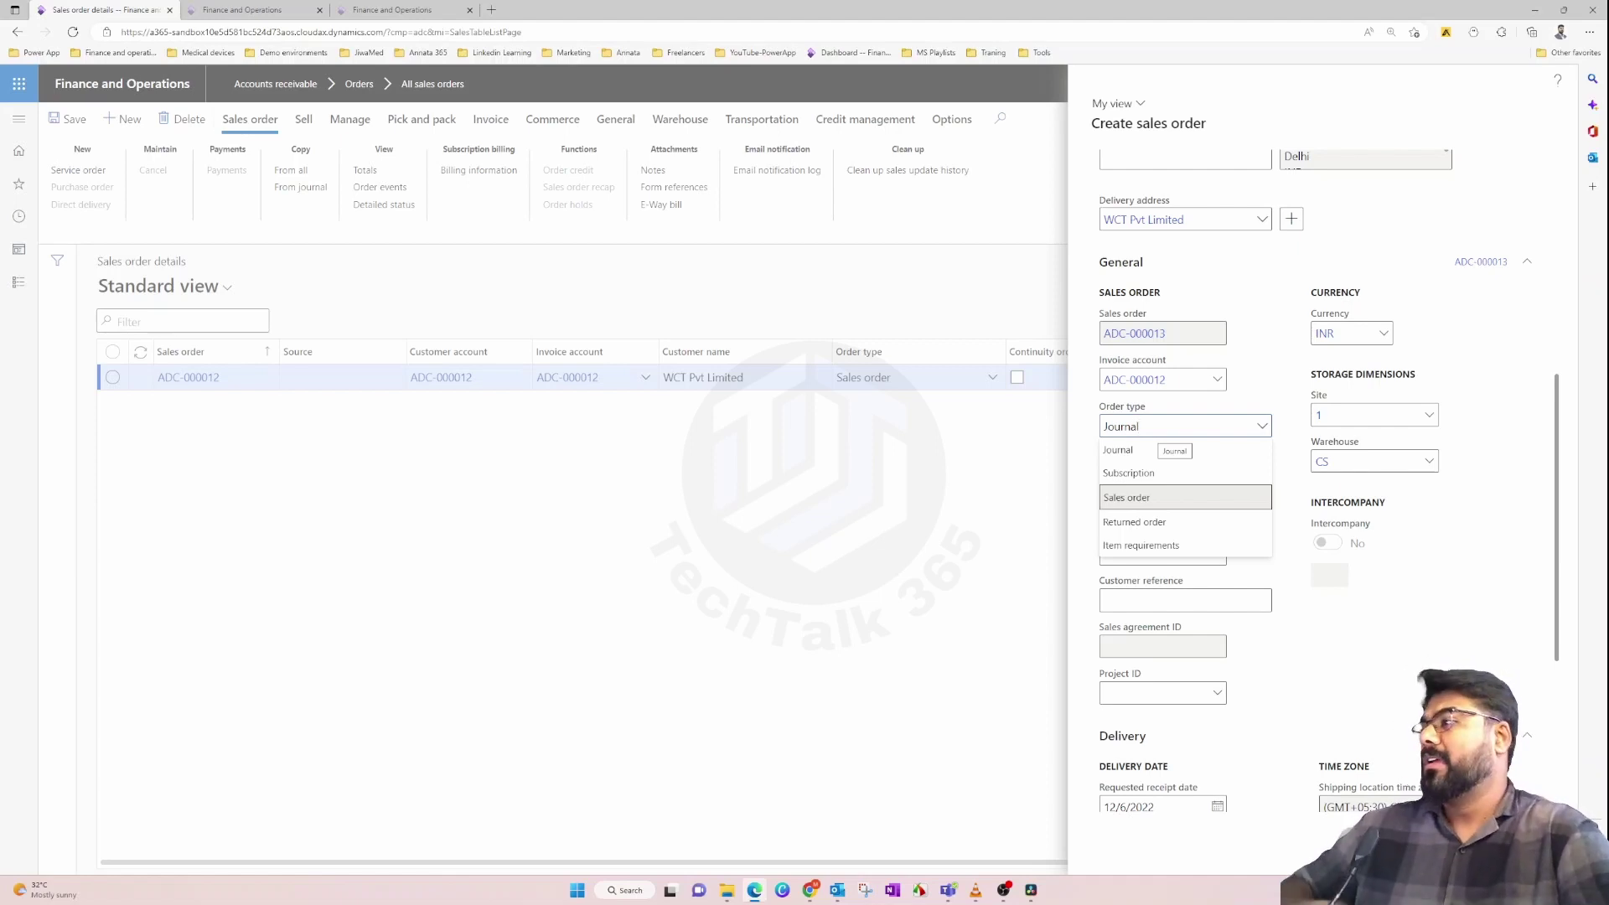
key(Escape)
key(Escape)
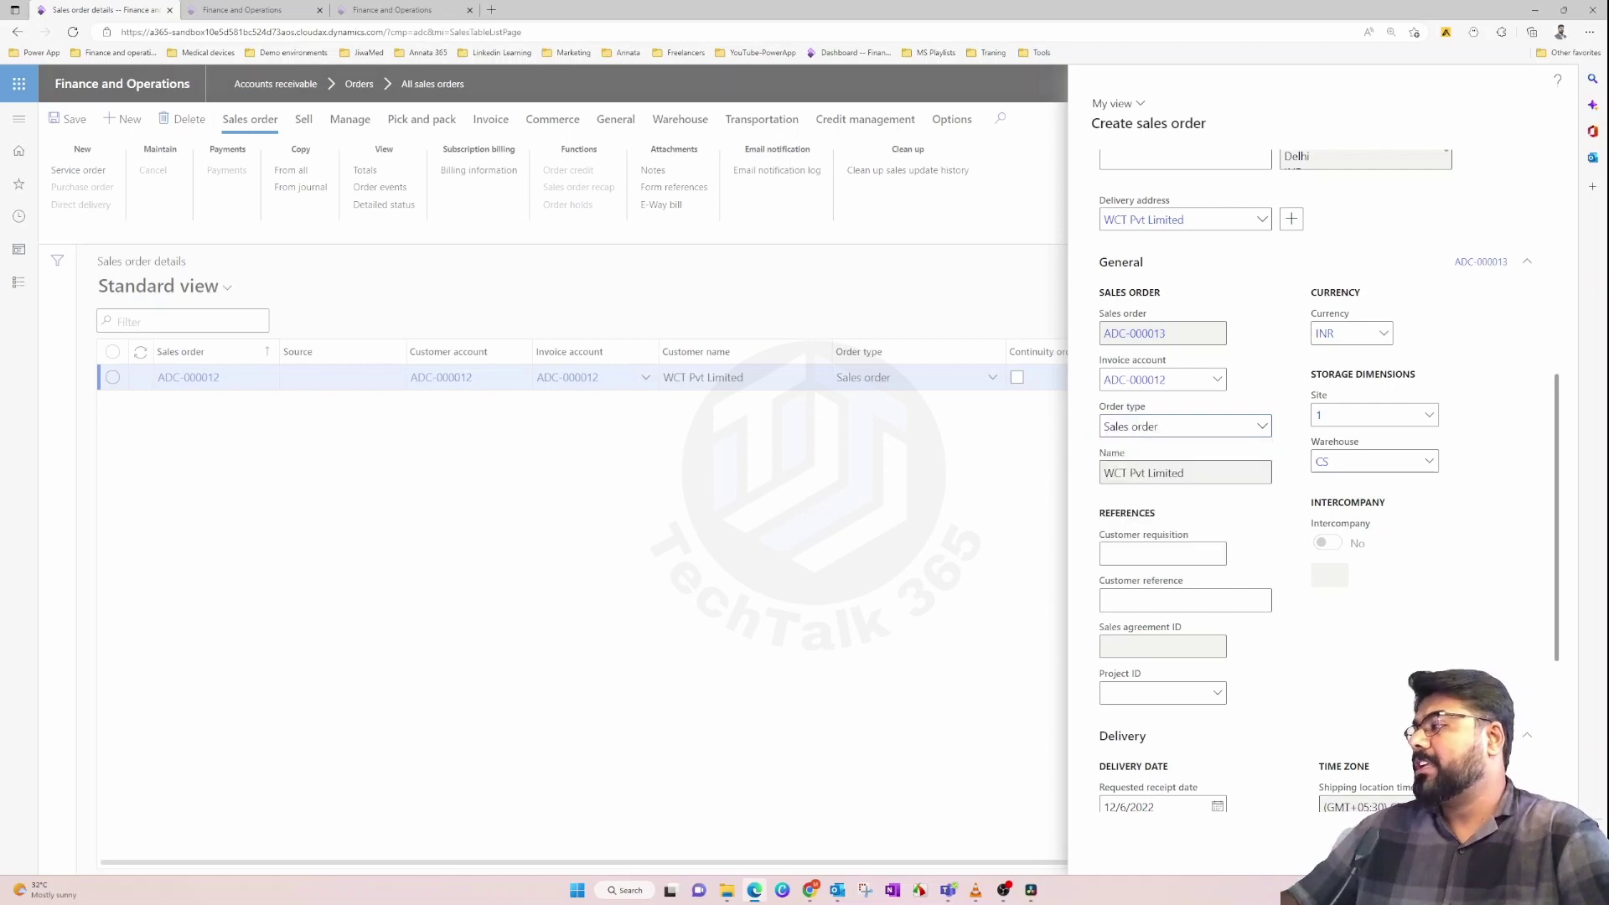
Step: Set the default order type for sales to Sales order in the Accounts receivable parameters
click(18, 118)
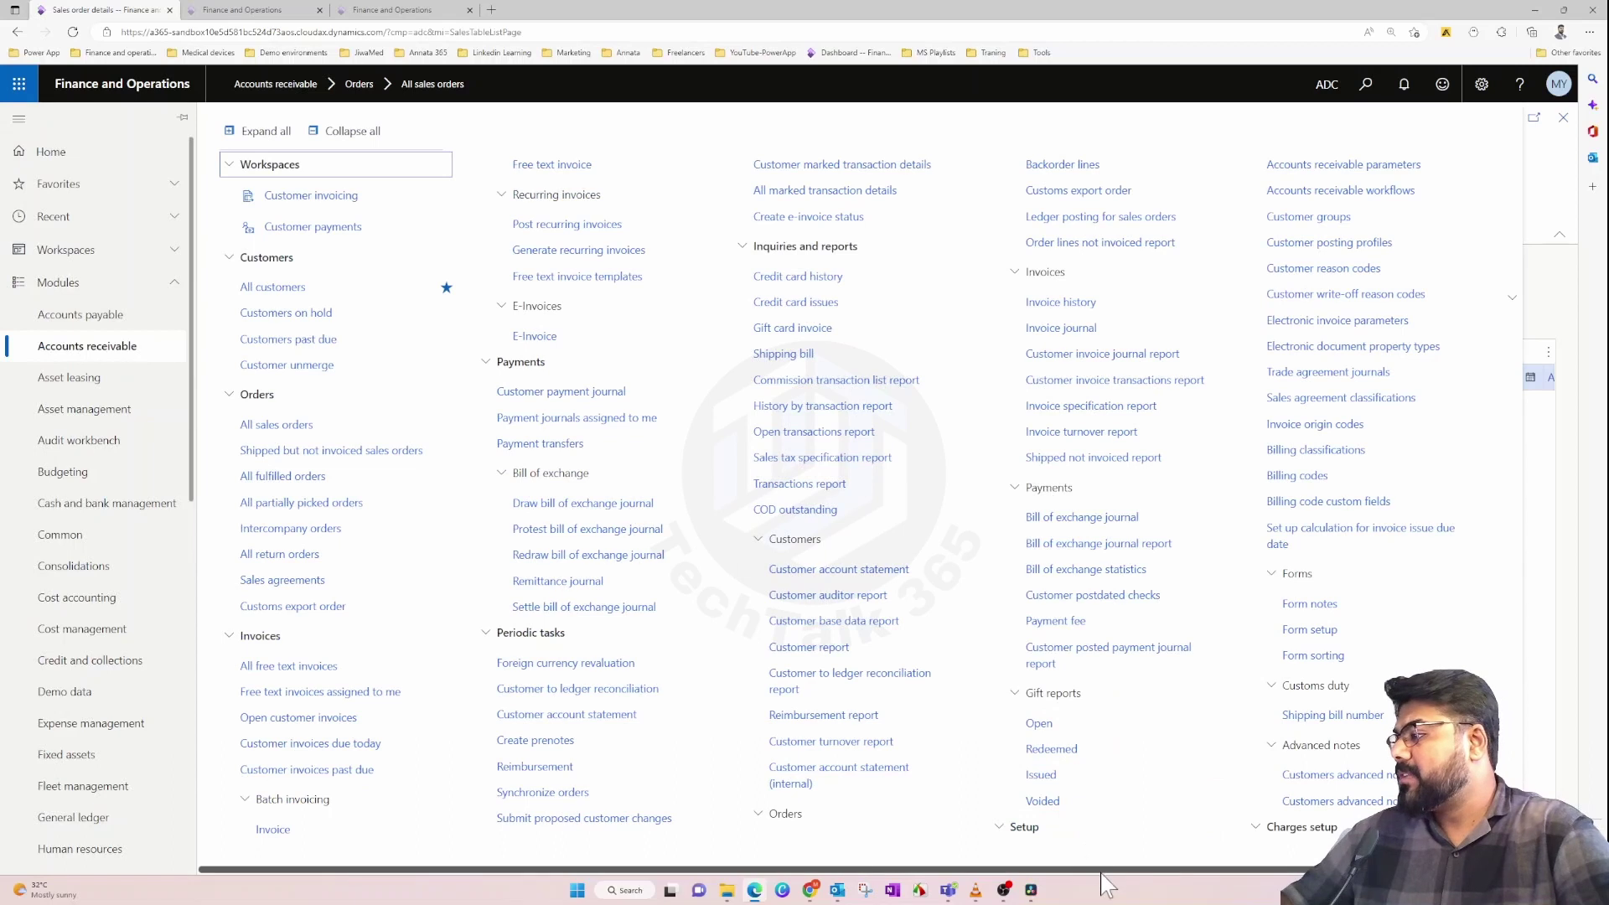
click(1333, 164)
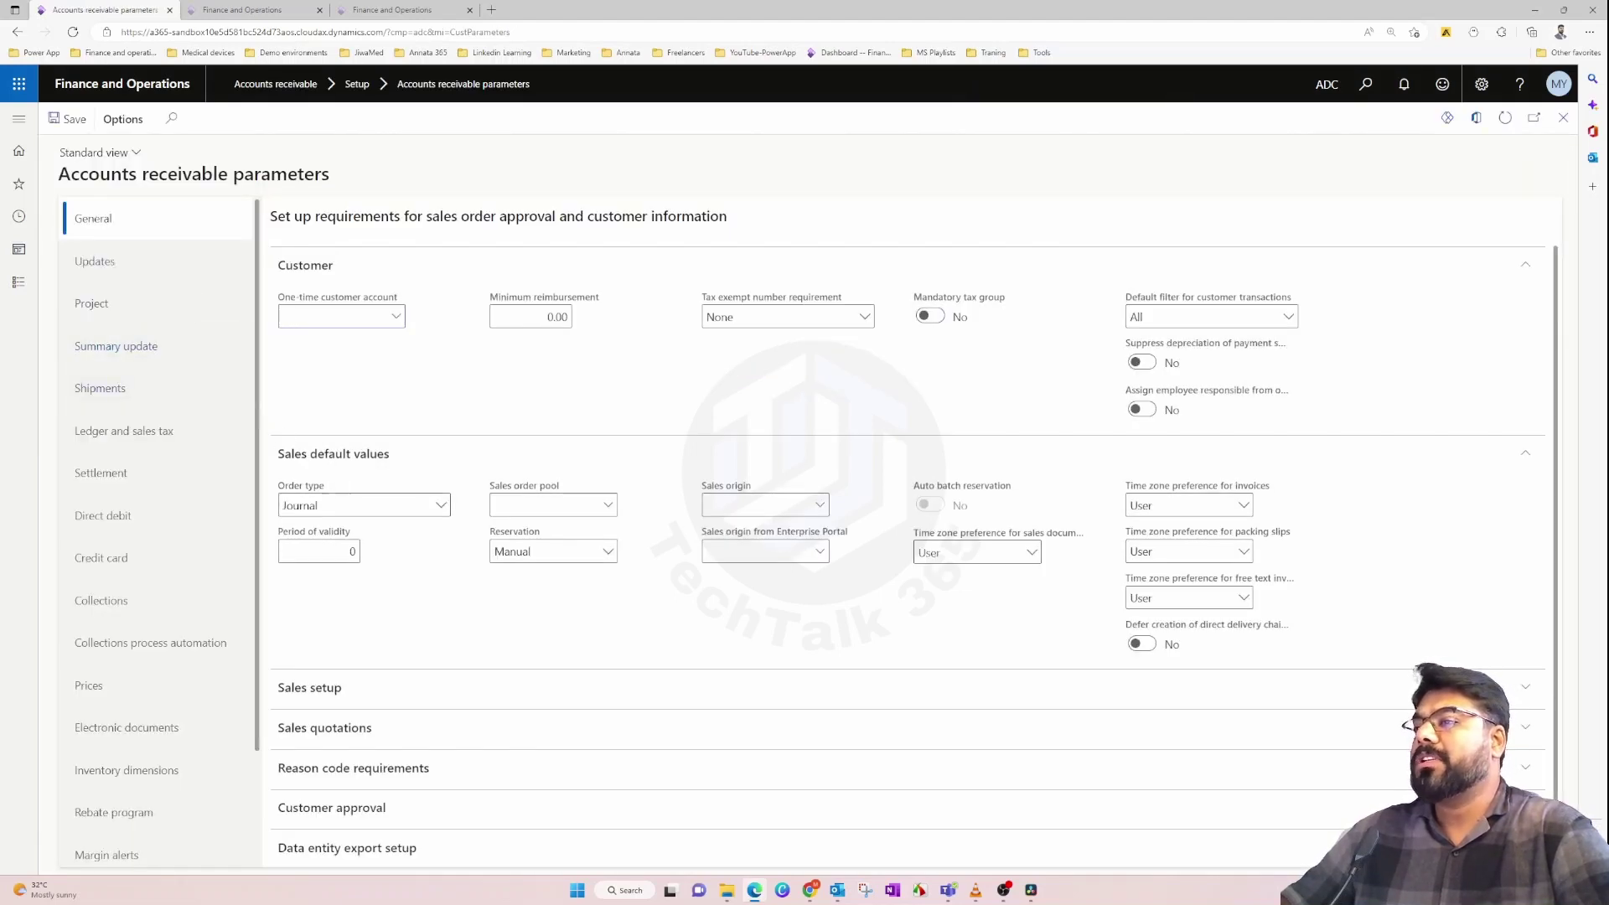
click(446, 508)
click(369, 584)
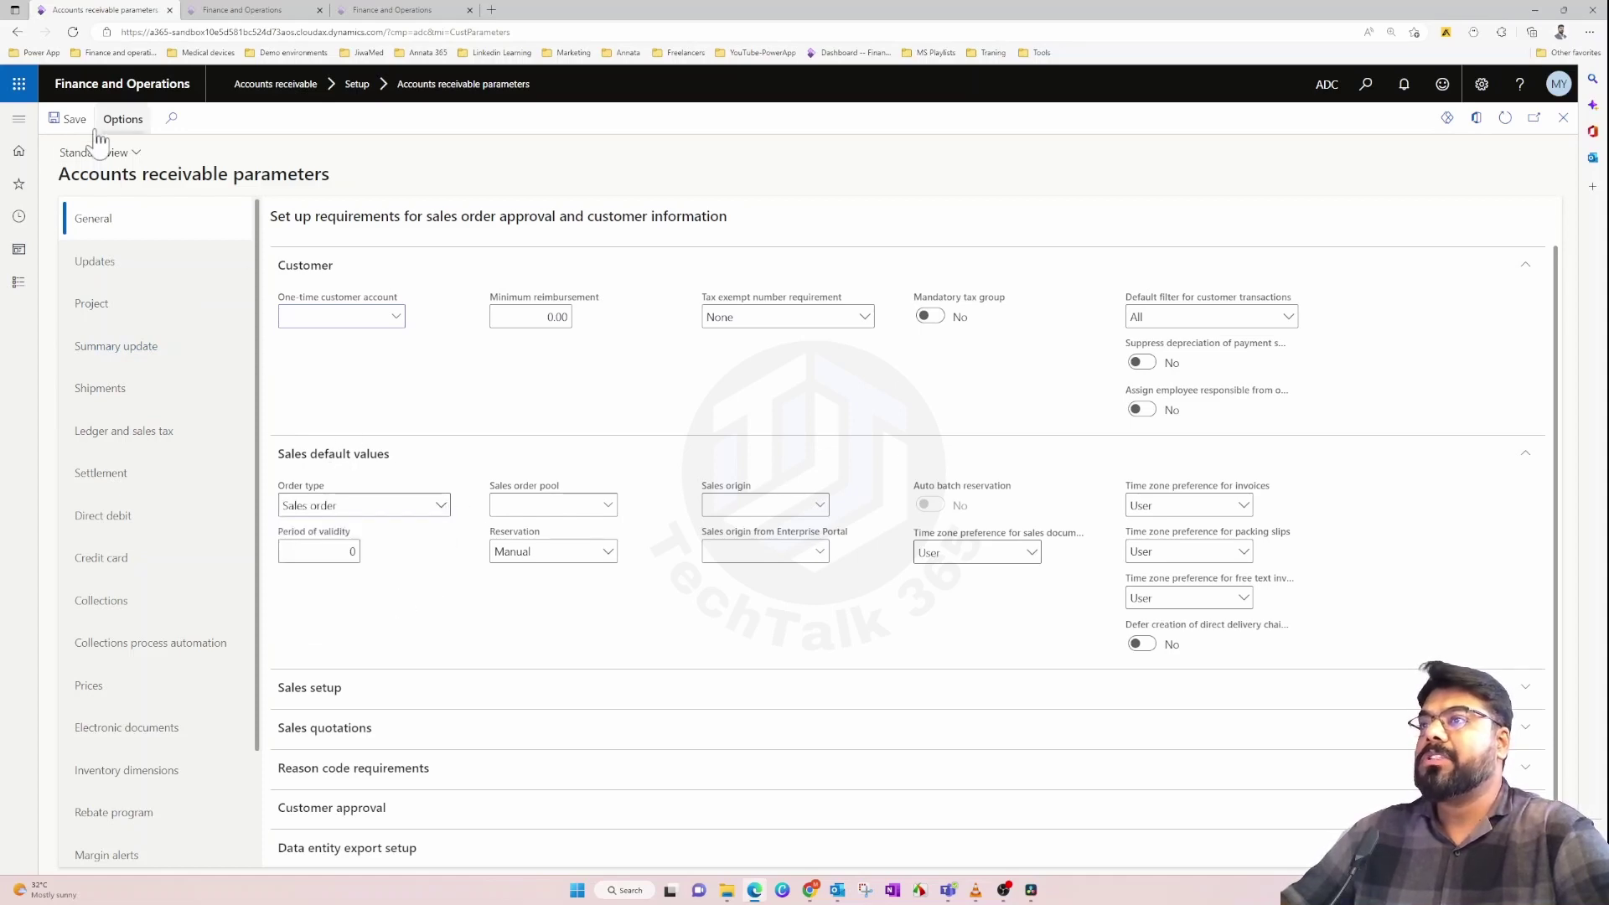
Step: Create a new sales order for WCT Pvt Limited with the order type Sales order
click(20, 122)
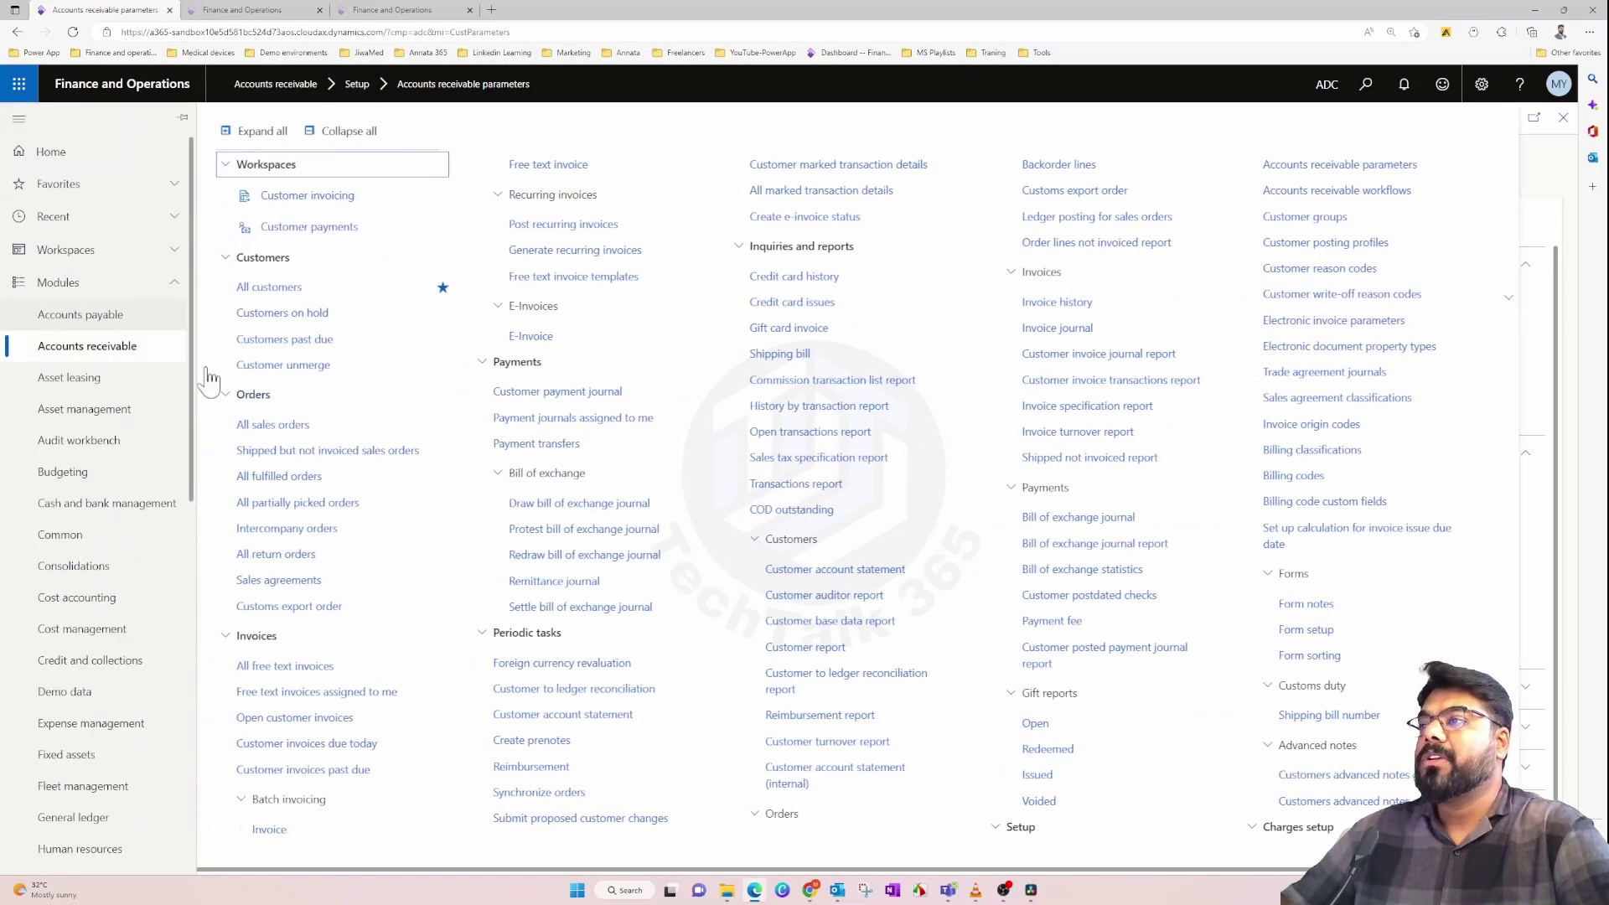
click(281, 424)
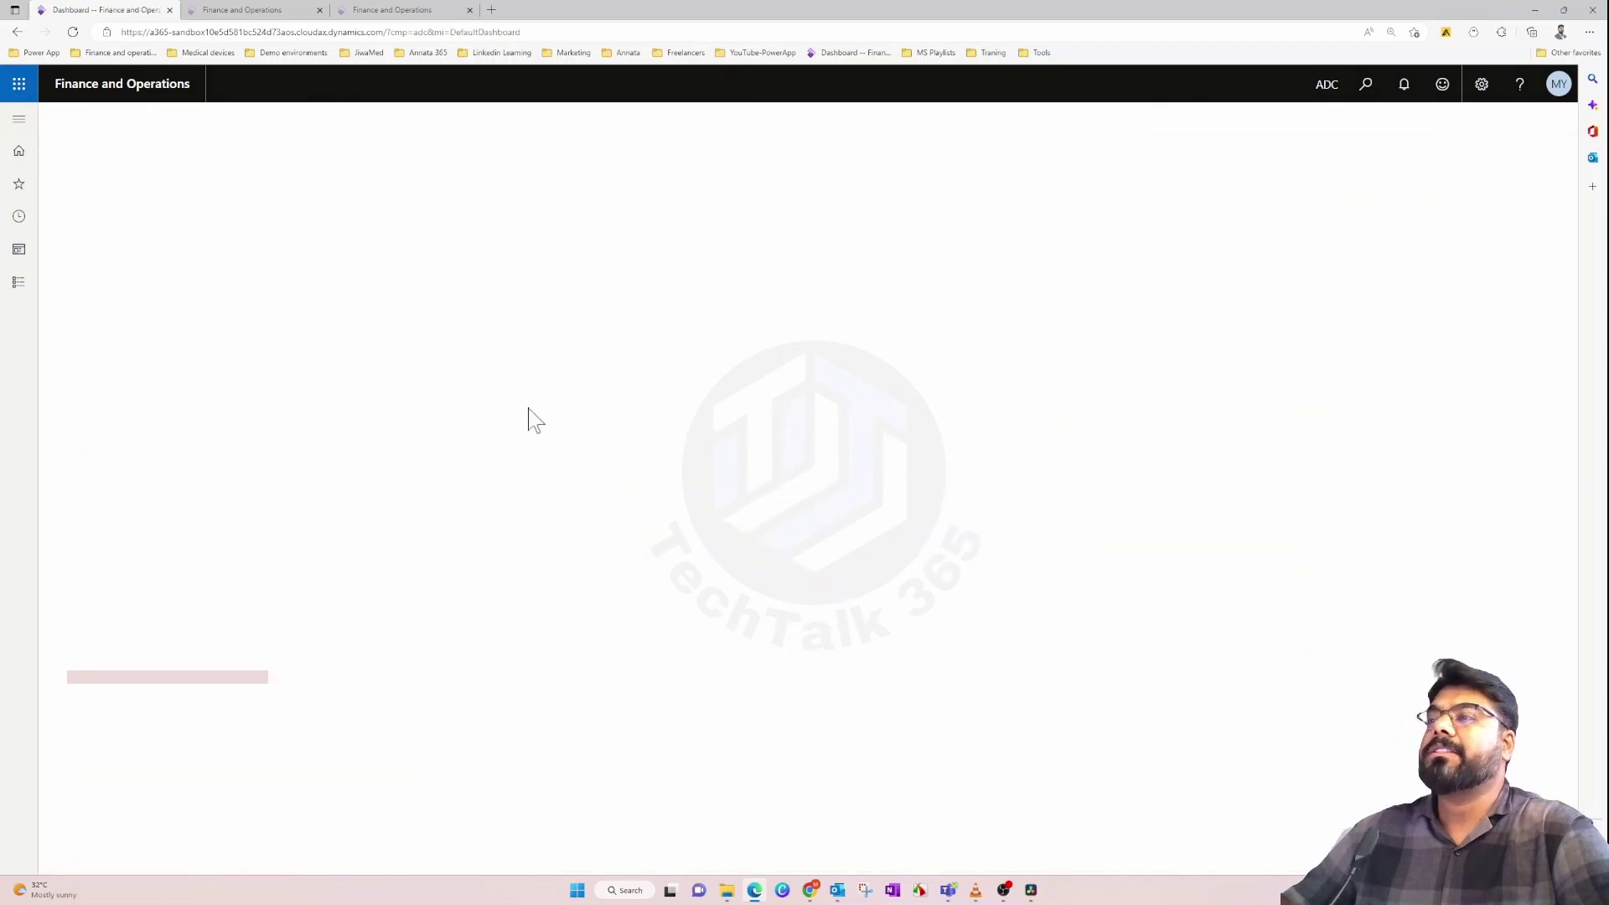
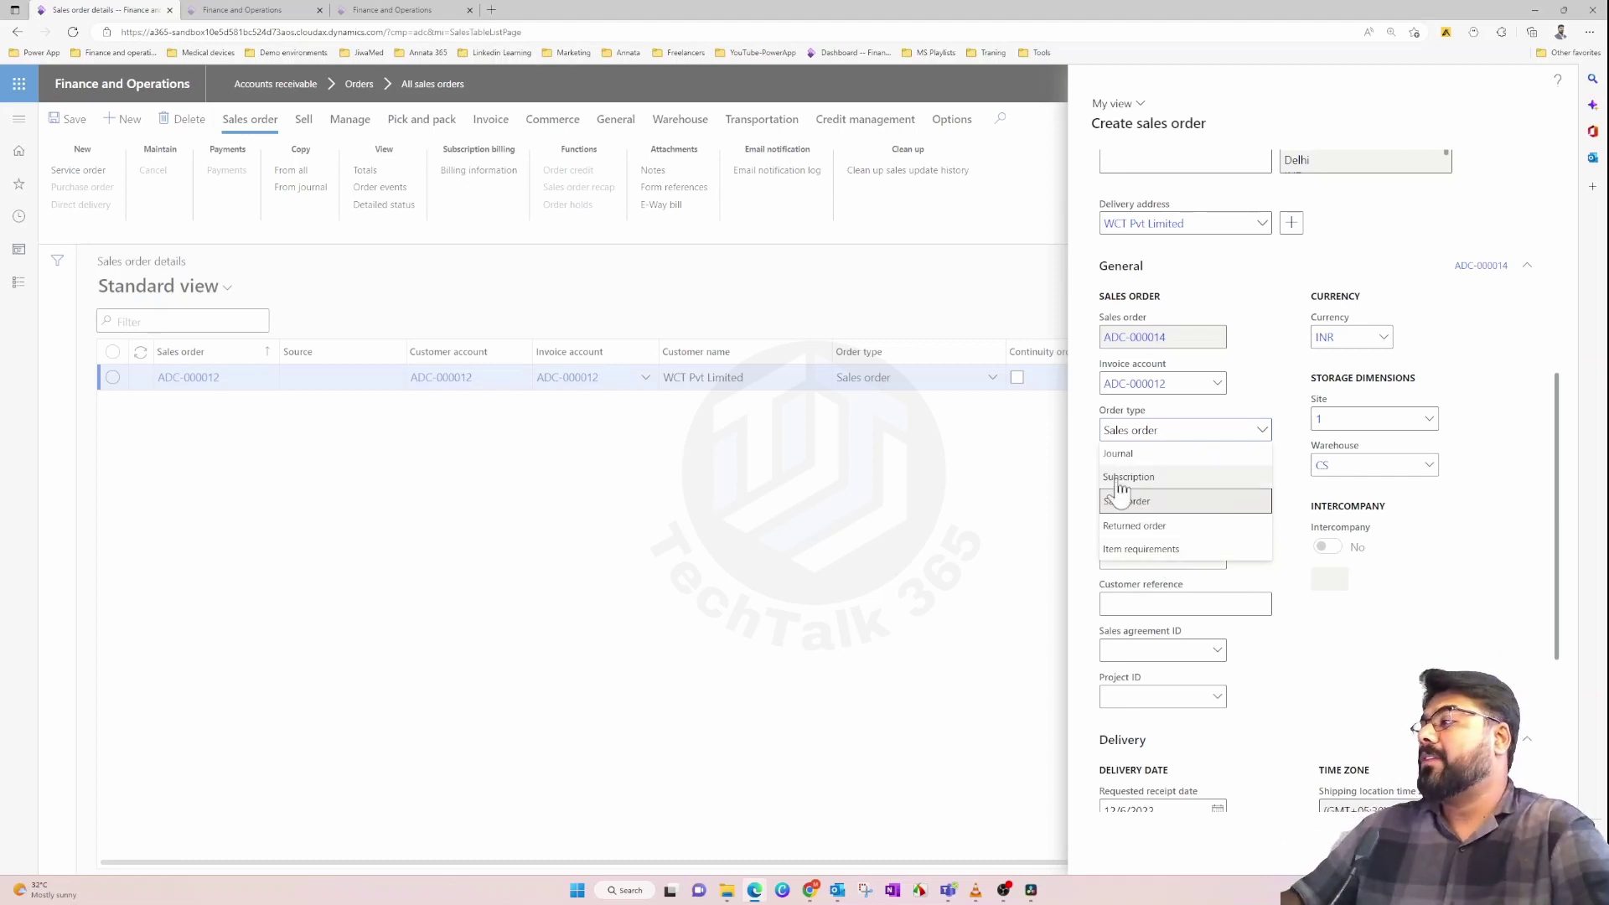
click(1140, 501)
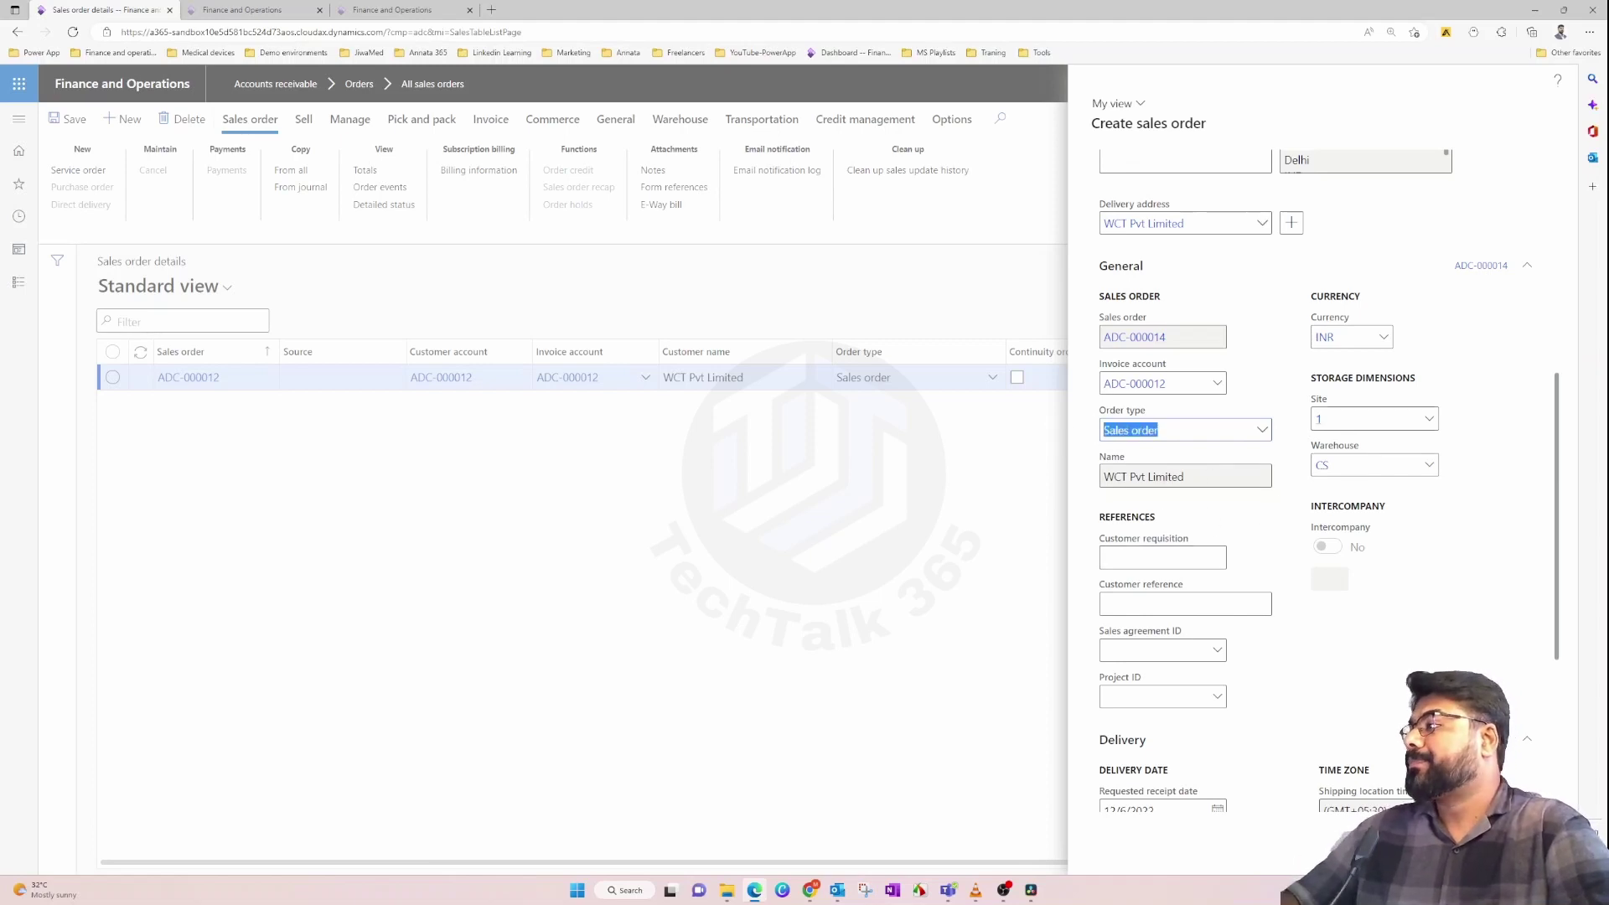
scroll(1281, 518, down, 4)
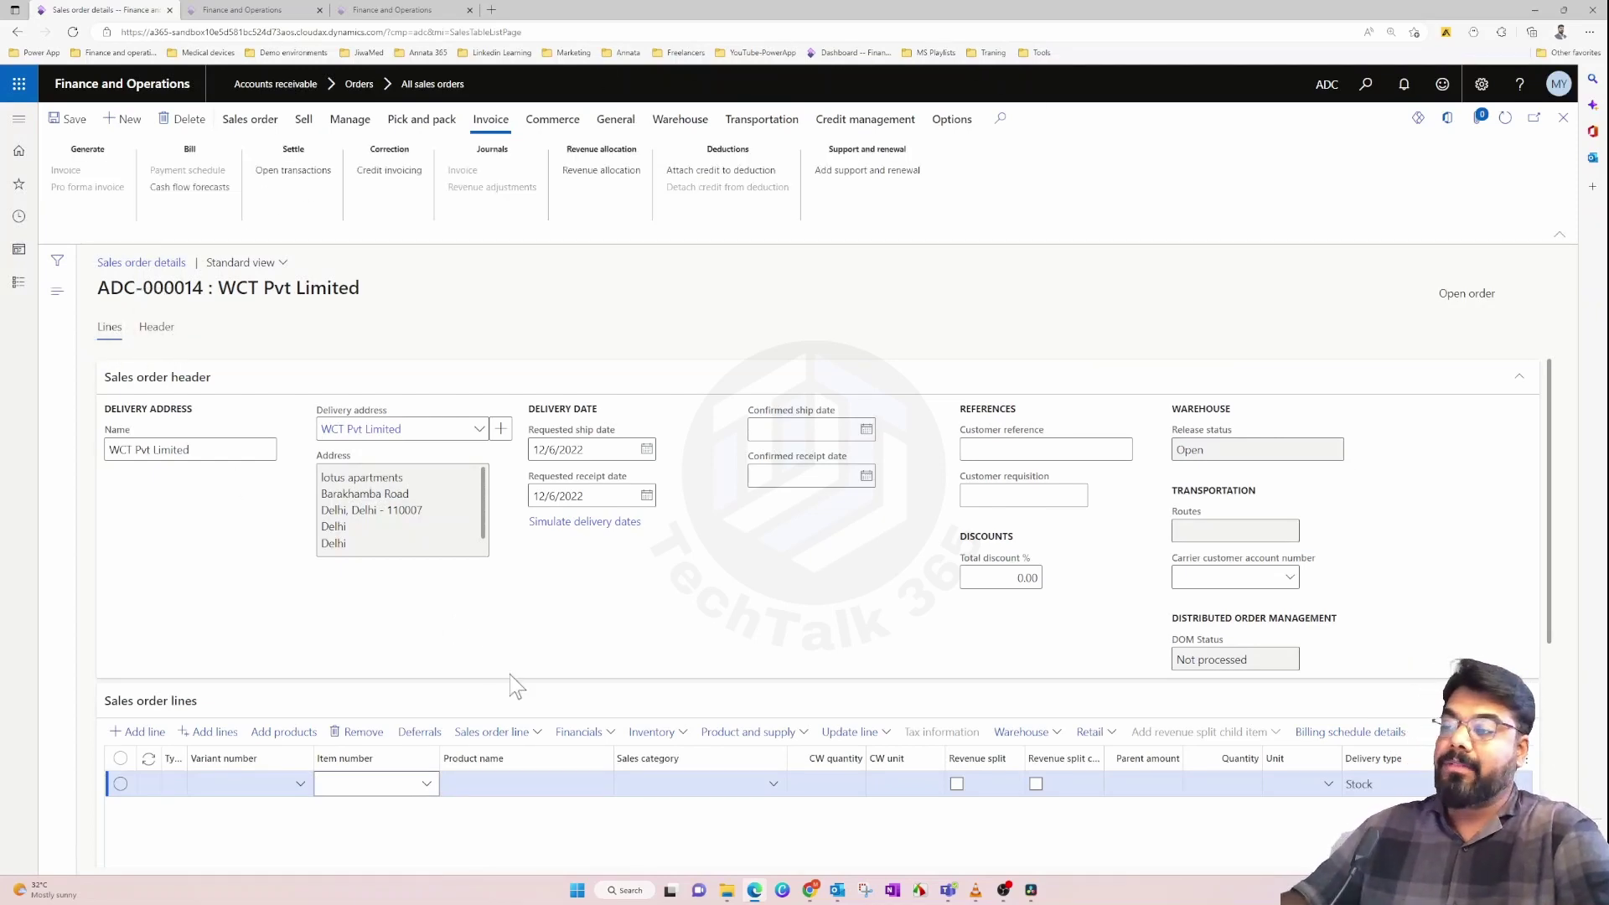
Step: Examine the new order's lines area and its header, including the General and Setup details
scroll(503, 670, down, 3)
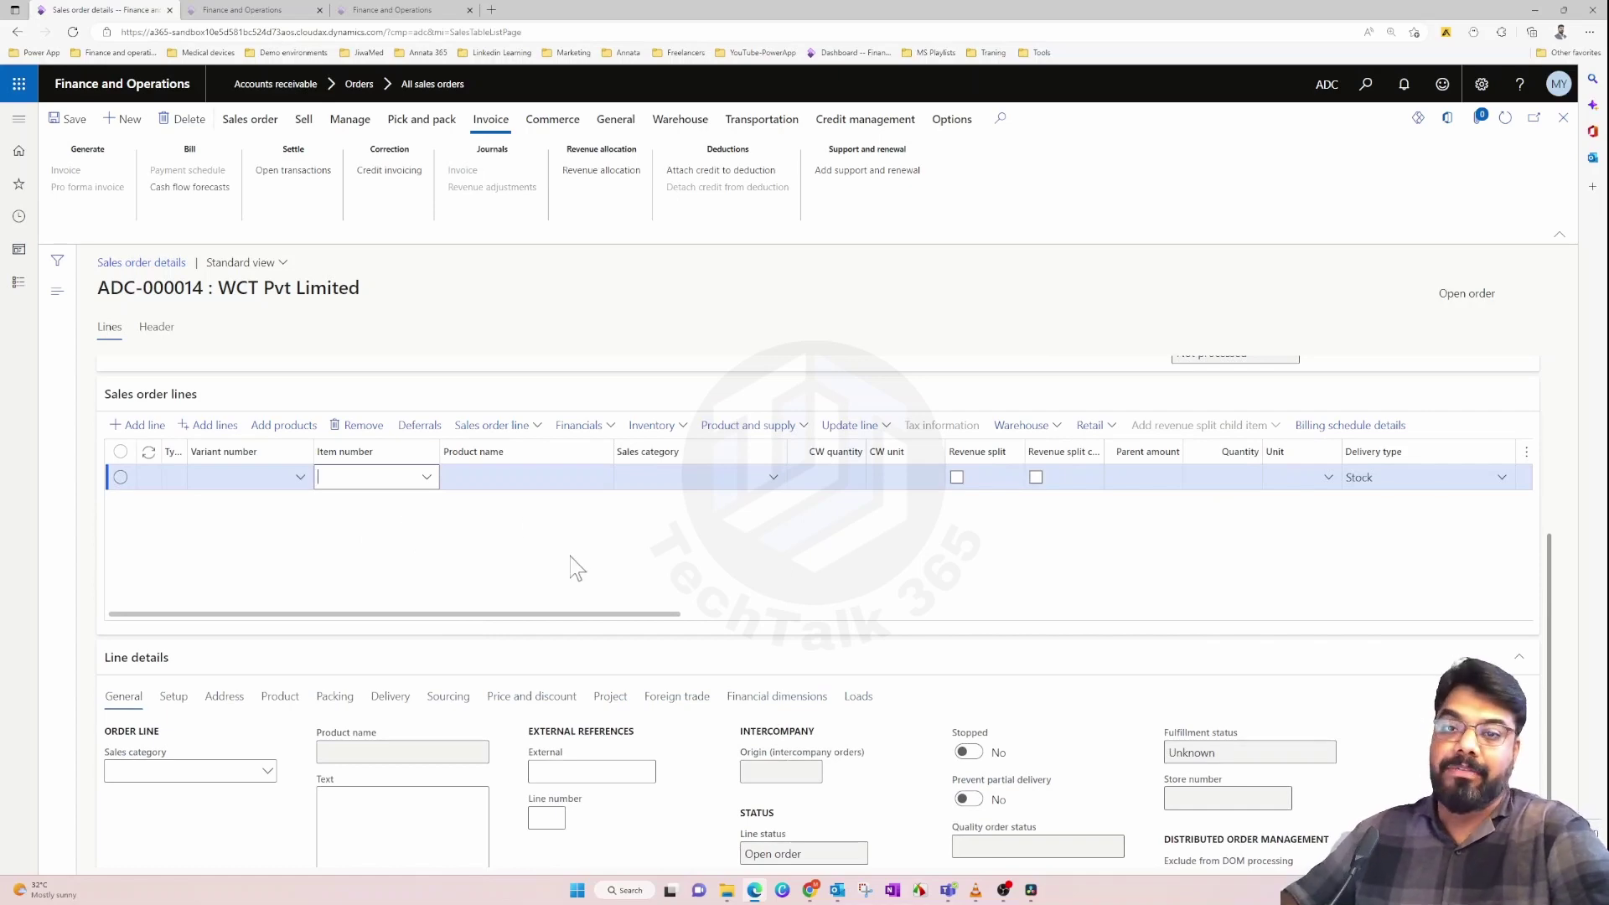
scroll(500, 503, up, 3)
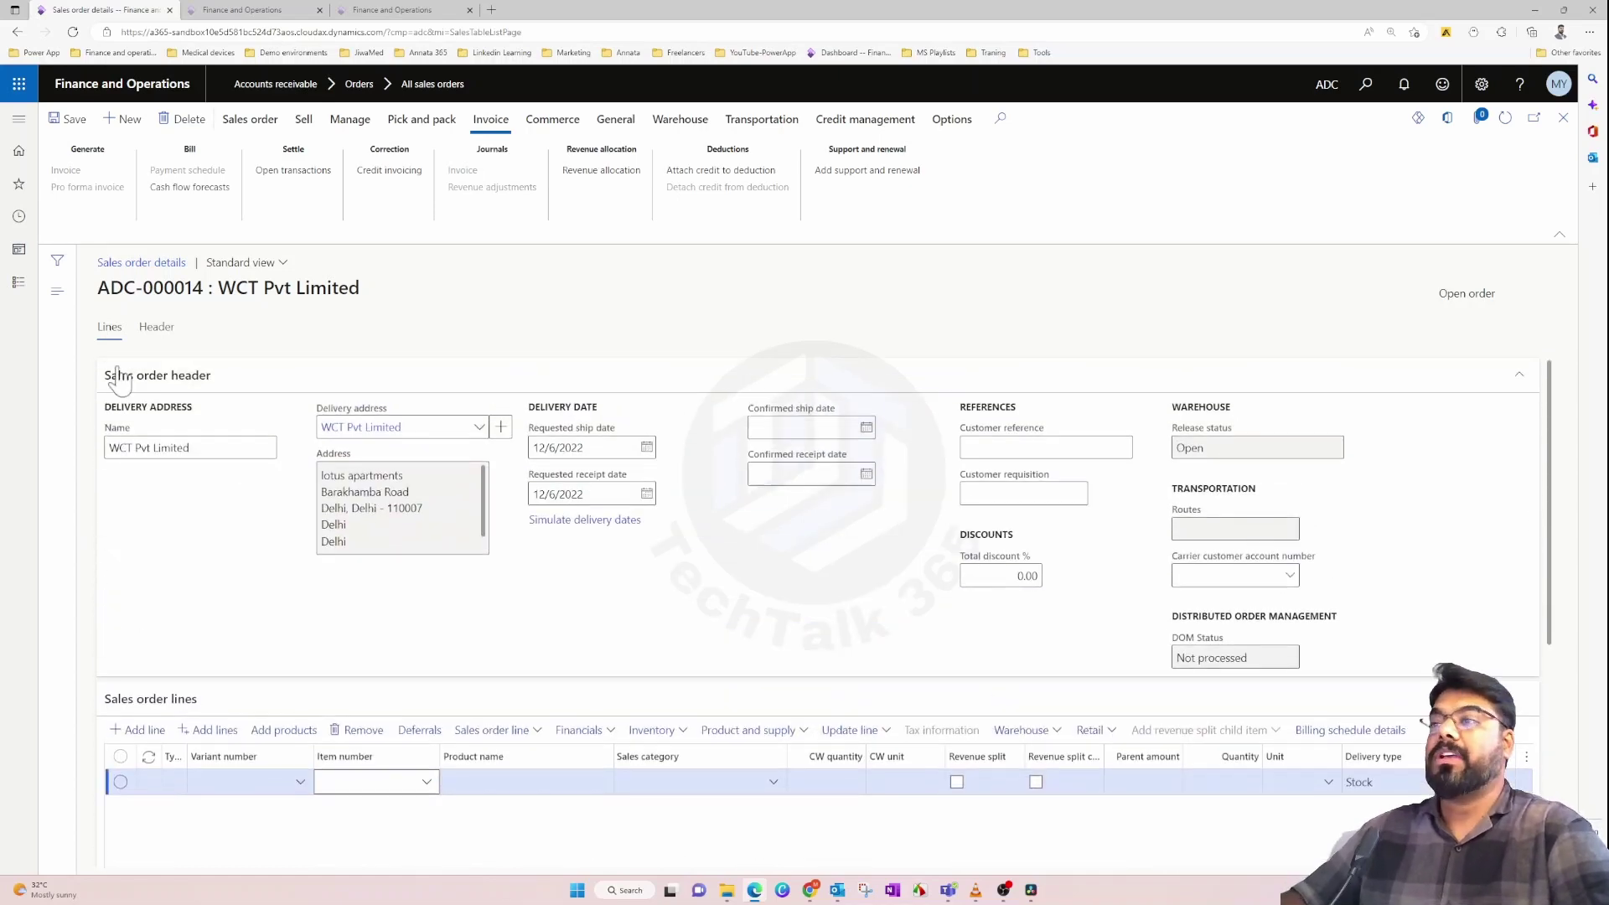
click(156, 327)
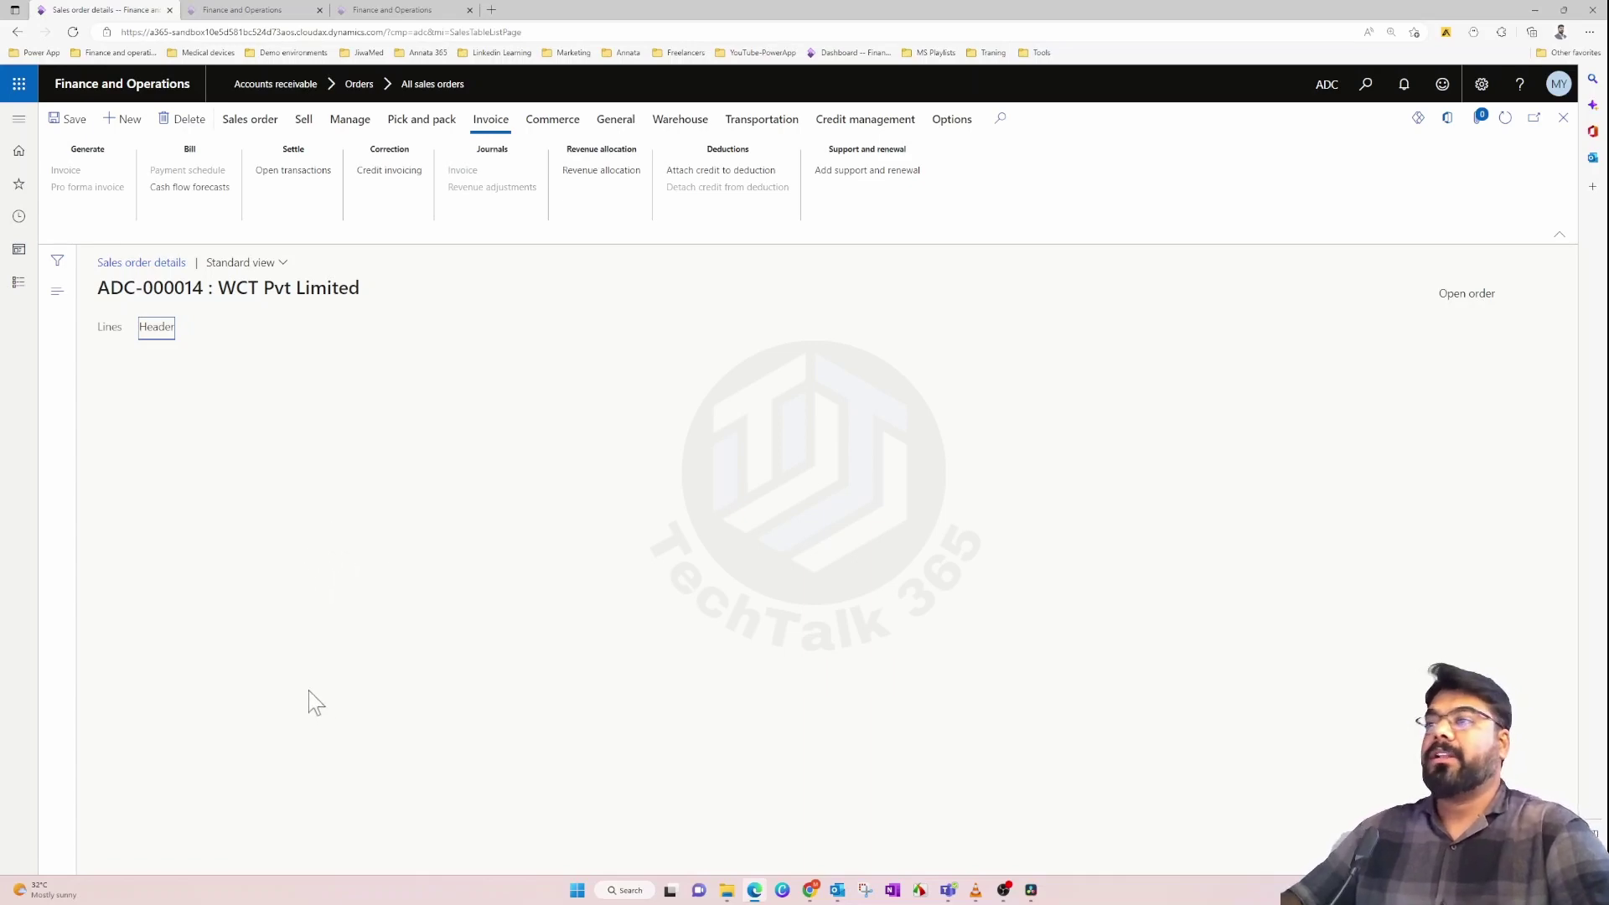
scroll(442, 635, down, 3)
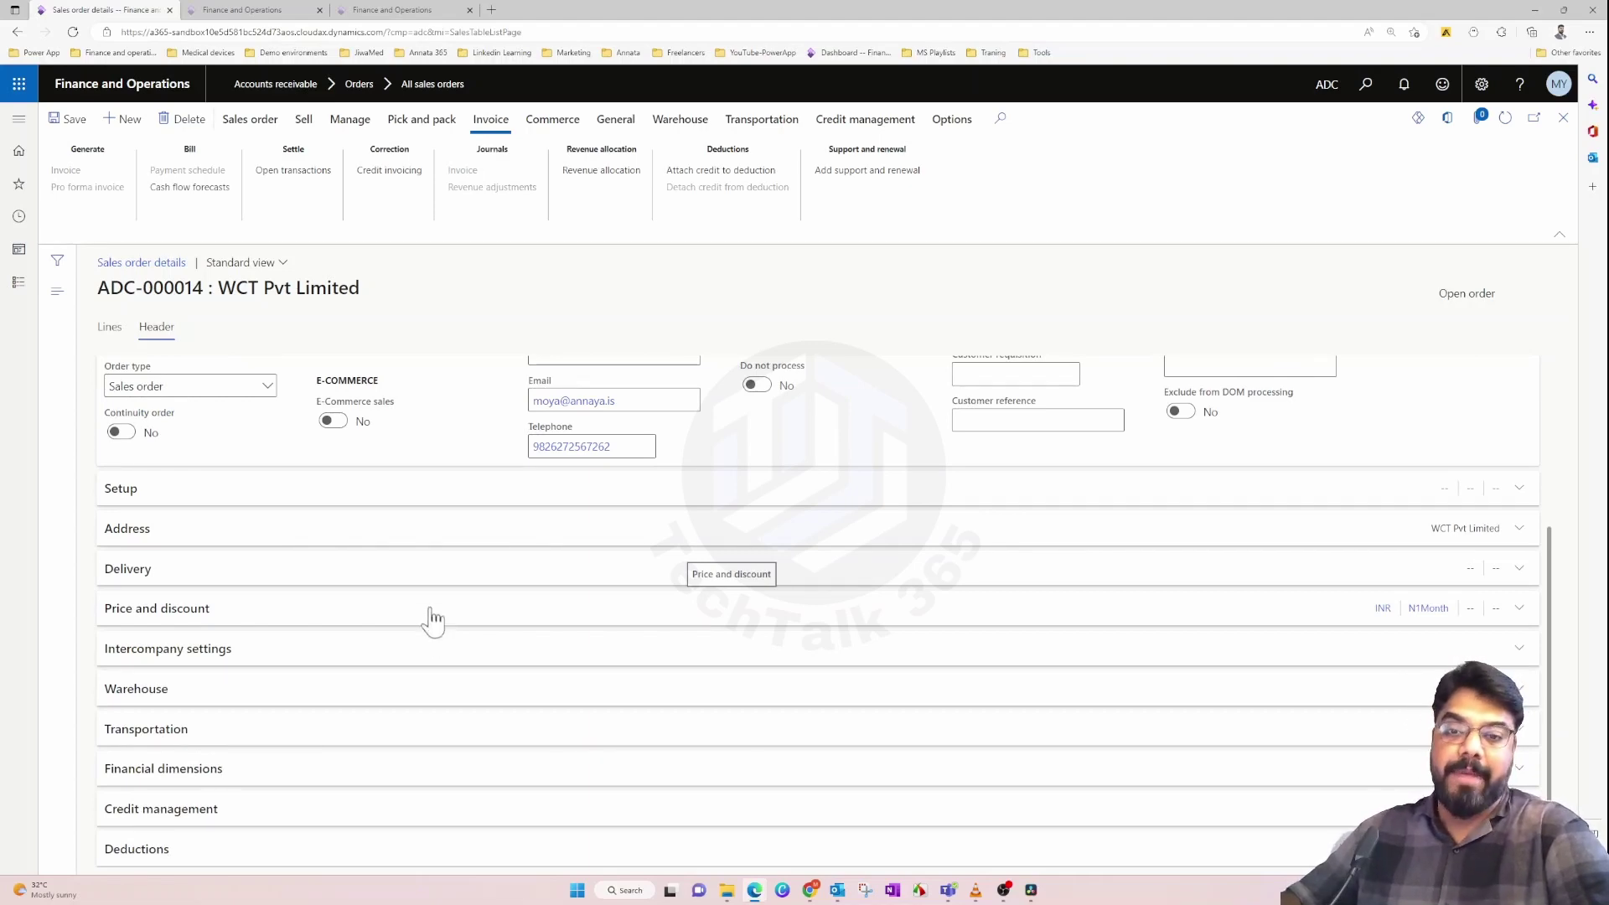
scroll(433, 637, up, 3)
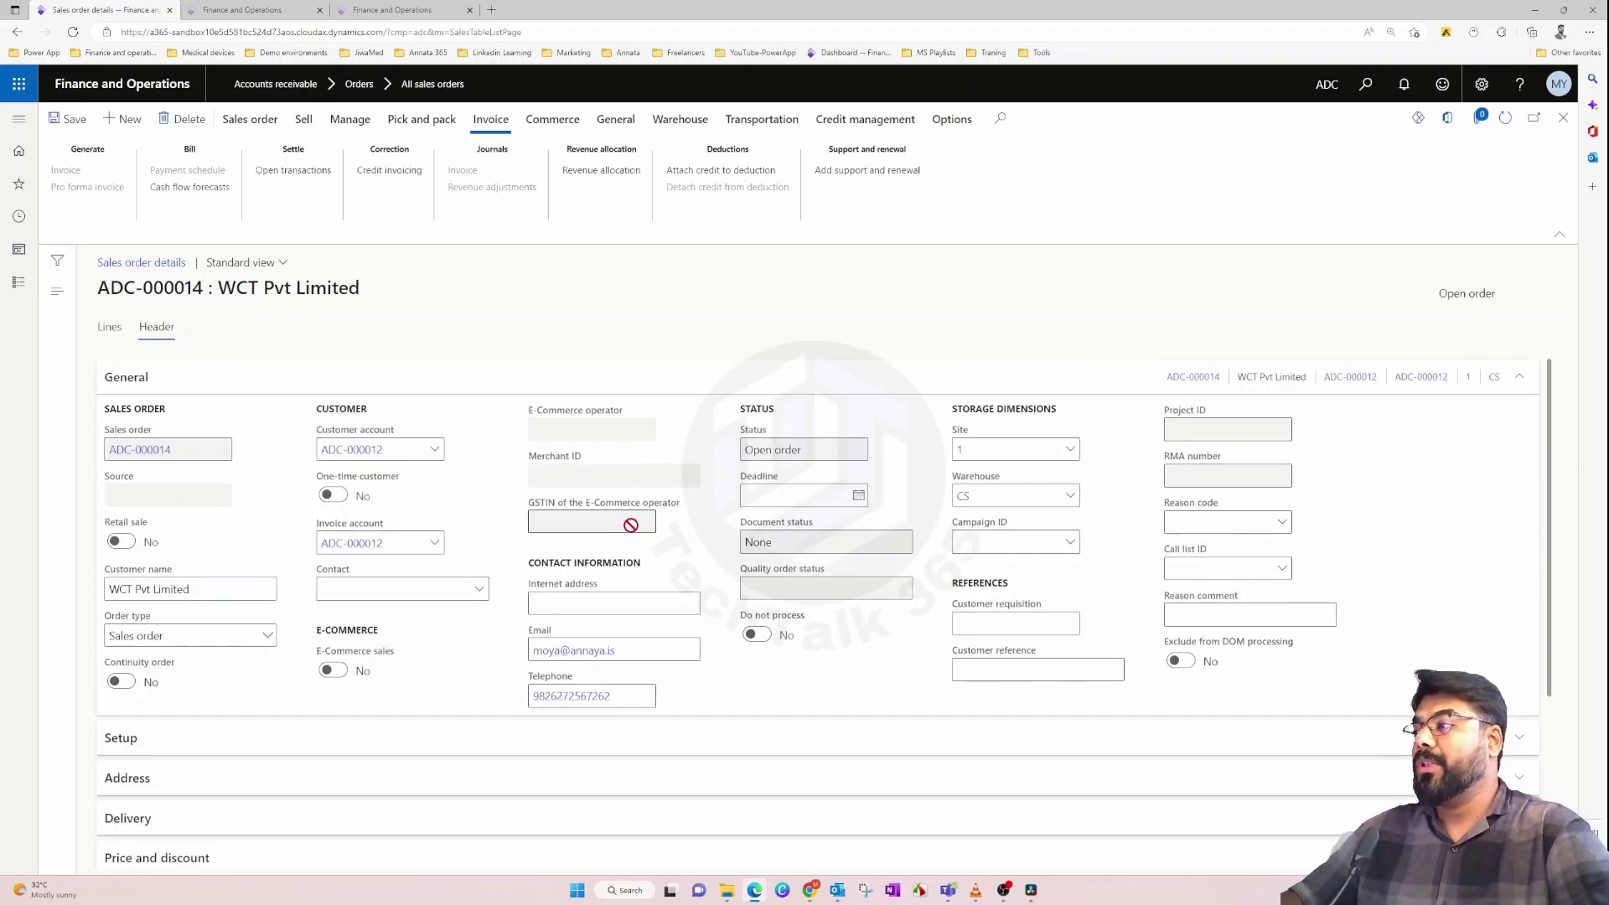
scroll(186, 662, down, 2)
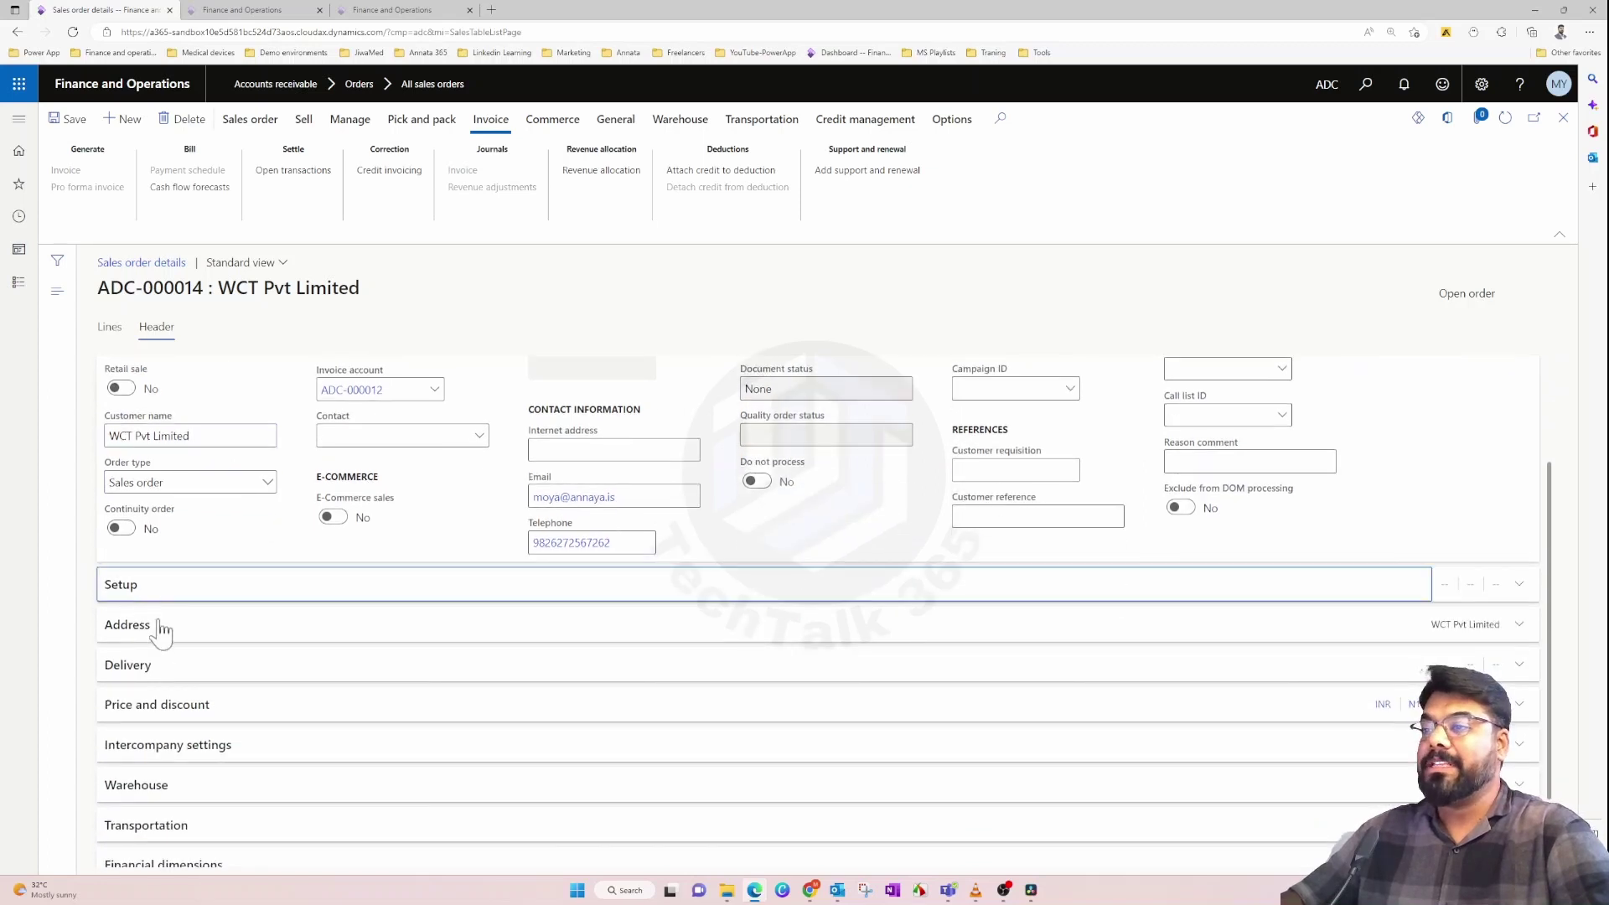
click(336, 585)
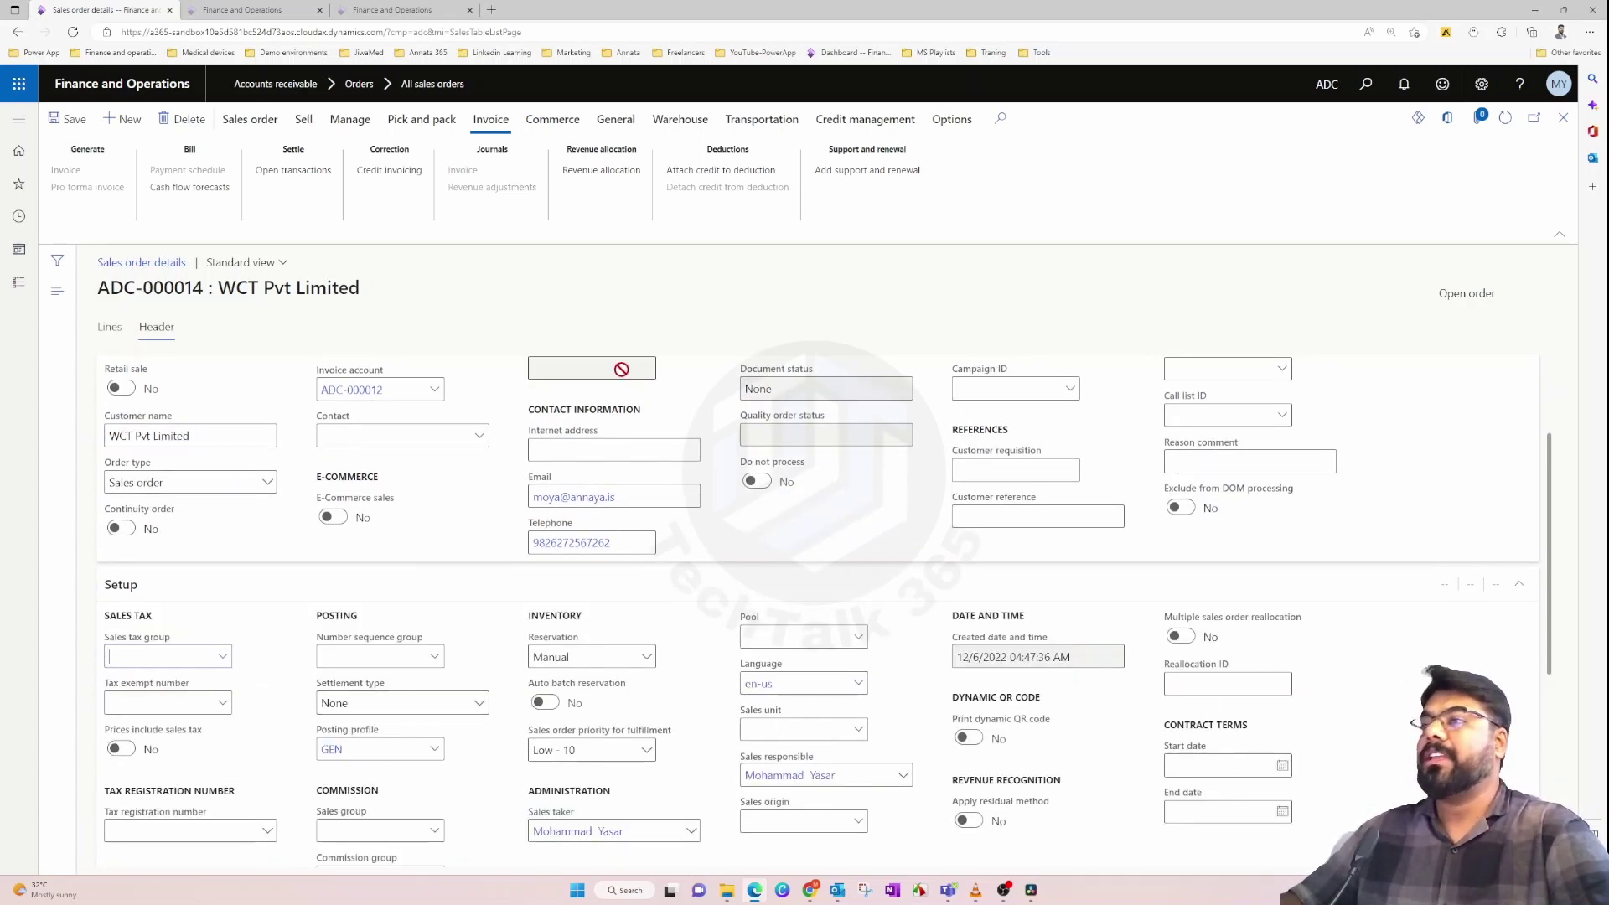
Step: Enter the alloy wheels item P-000005 on the first sales order line
click(106, 329)
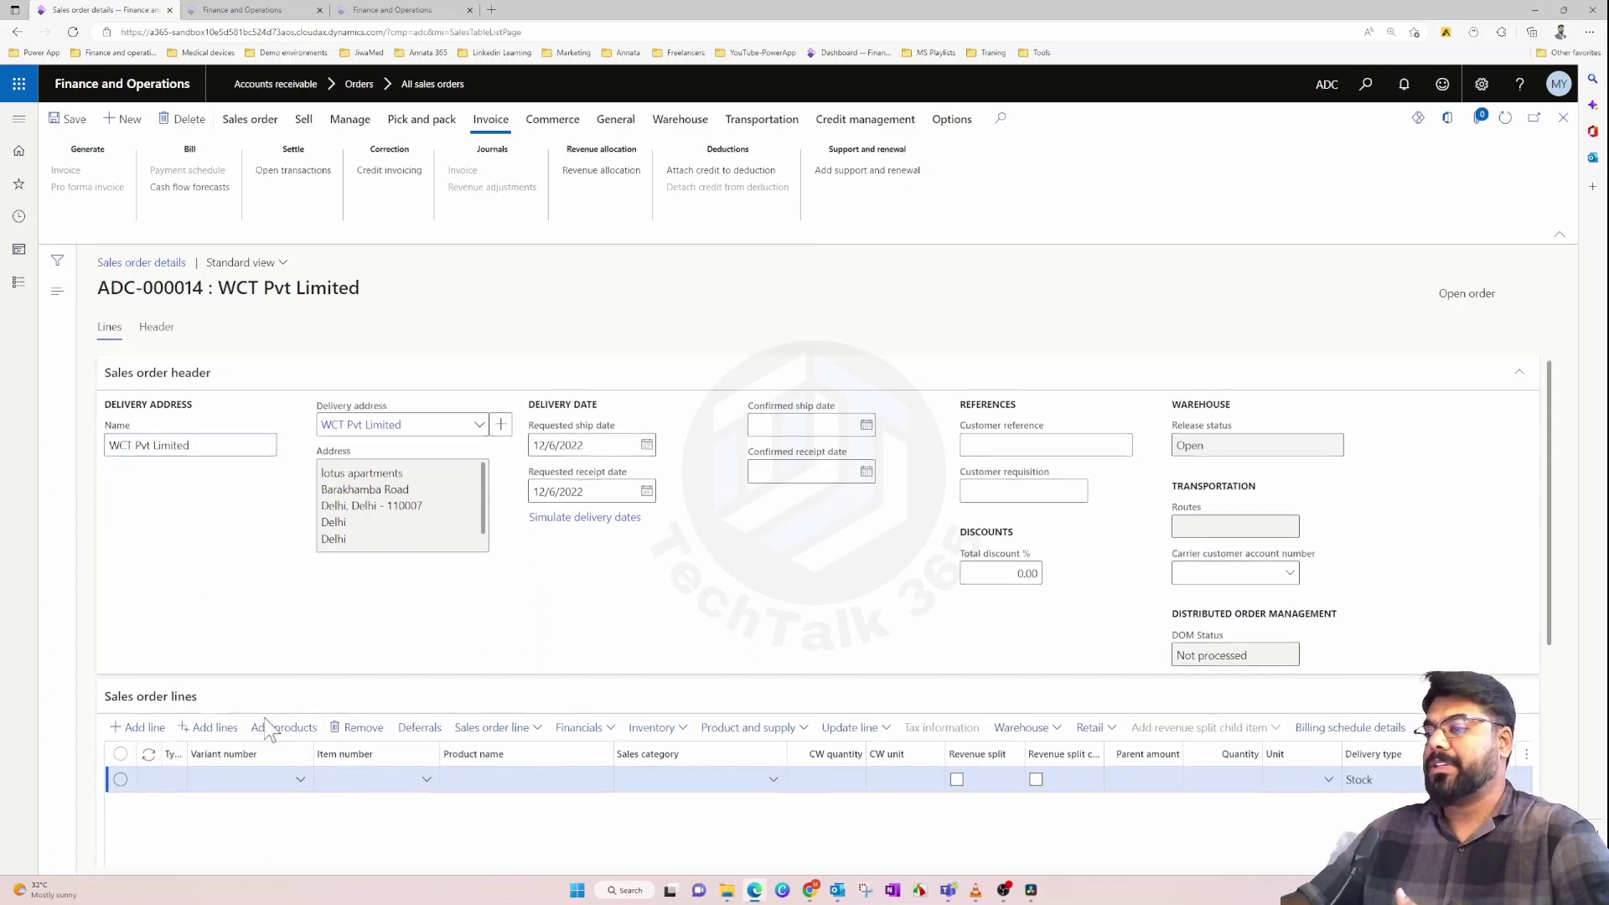
scroll(384, 689, down, 2)
click(377, 630)
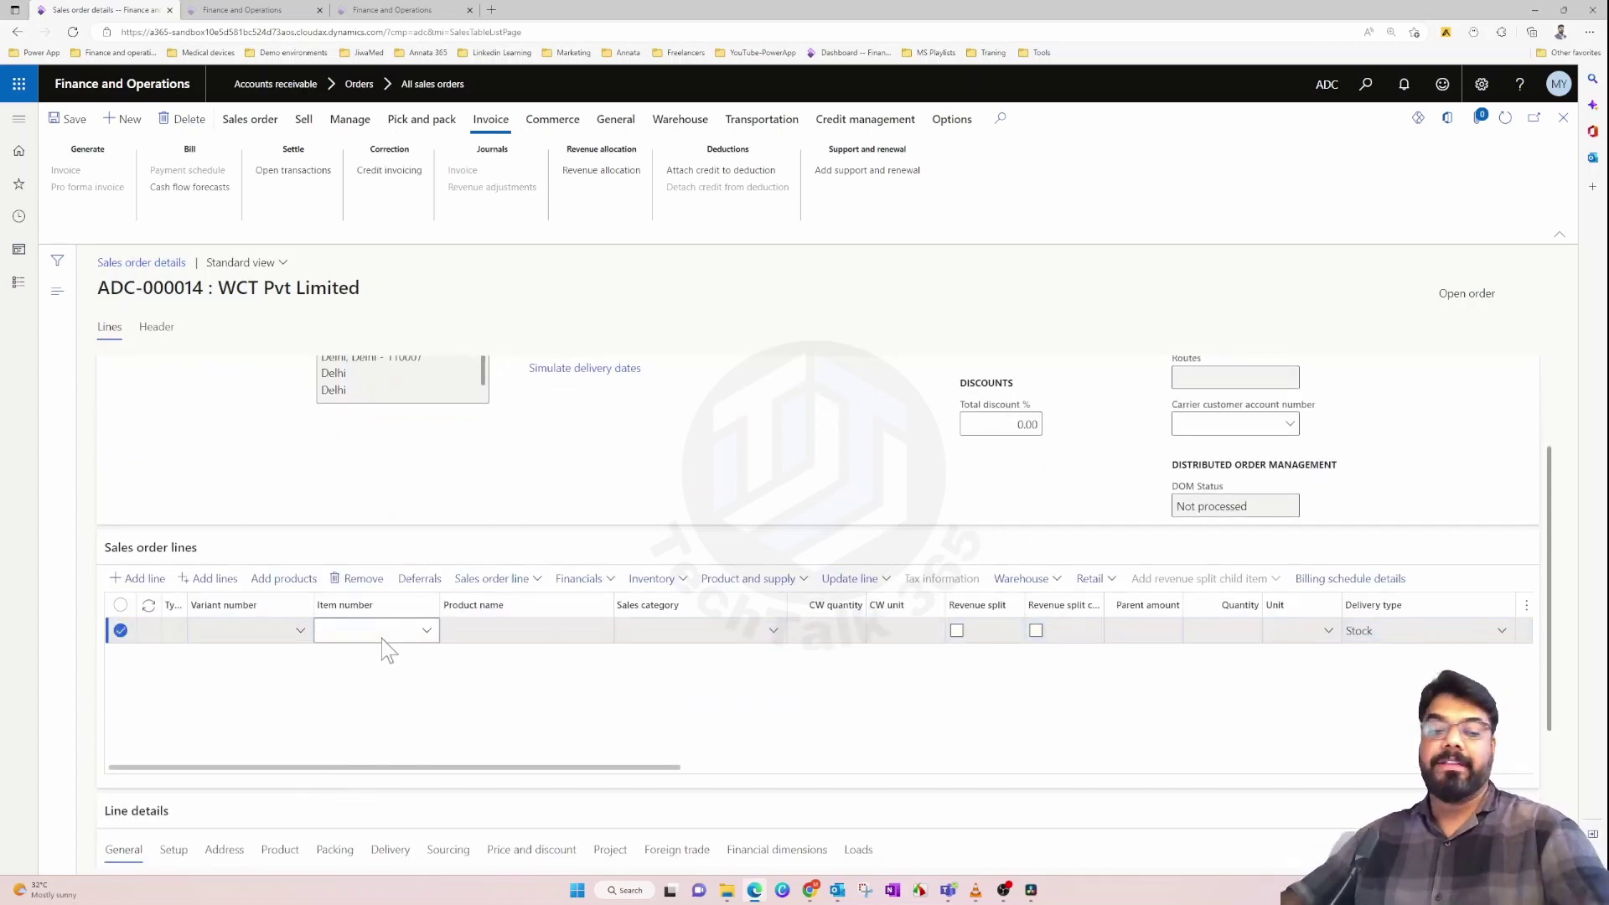
text(a)
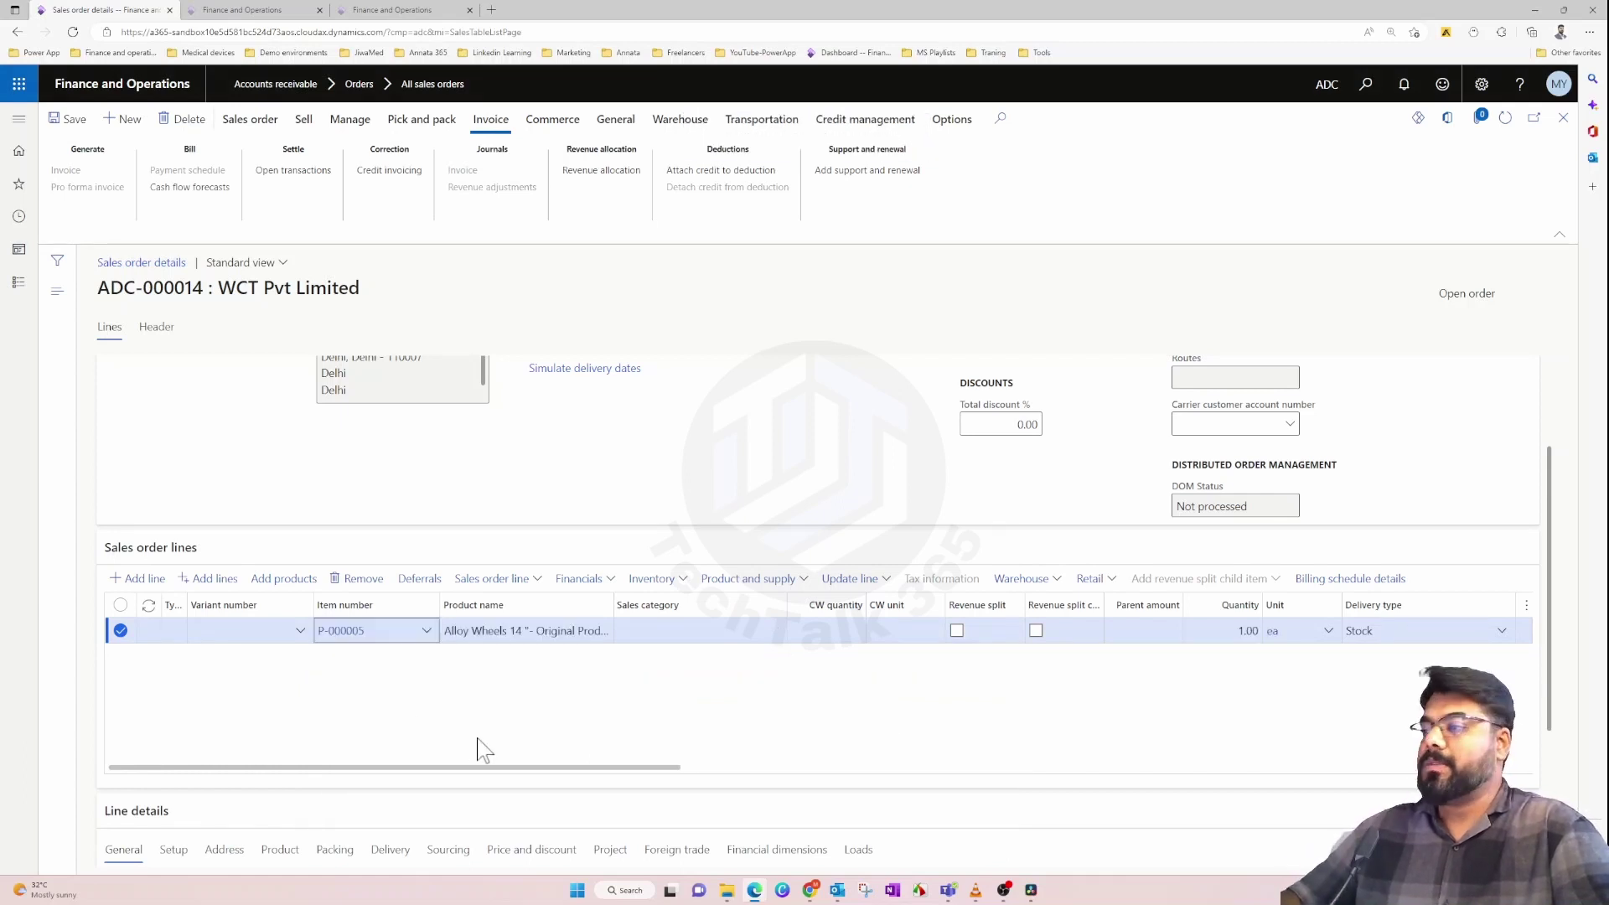
drag(600, 767, 682, 768)
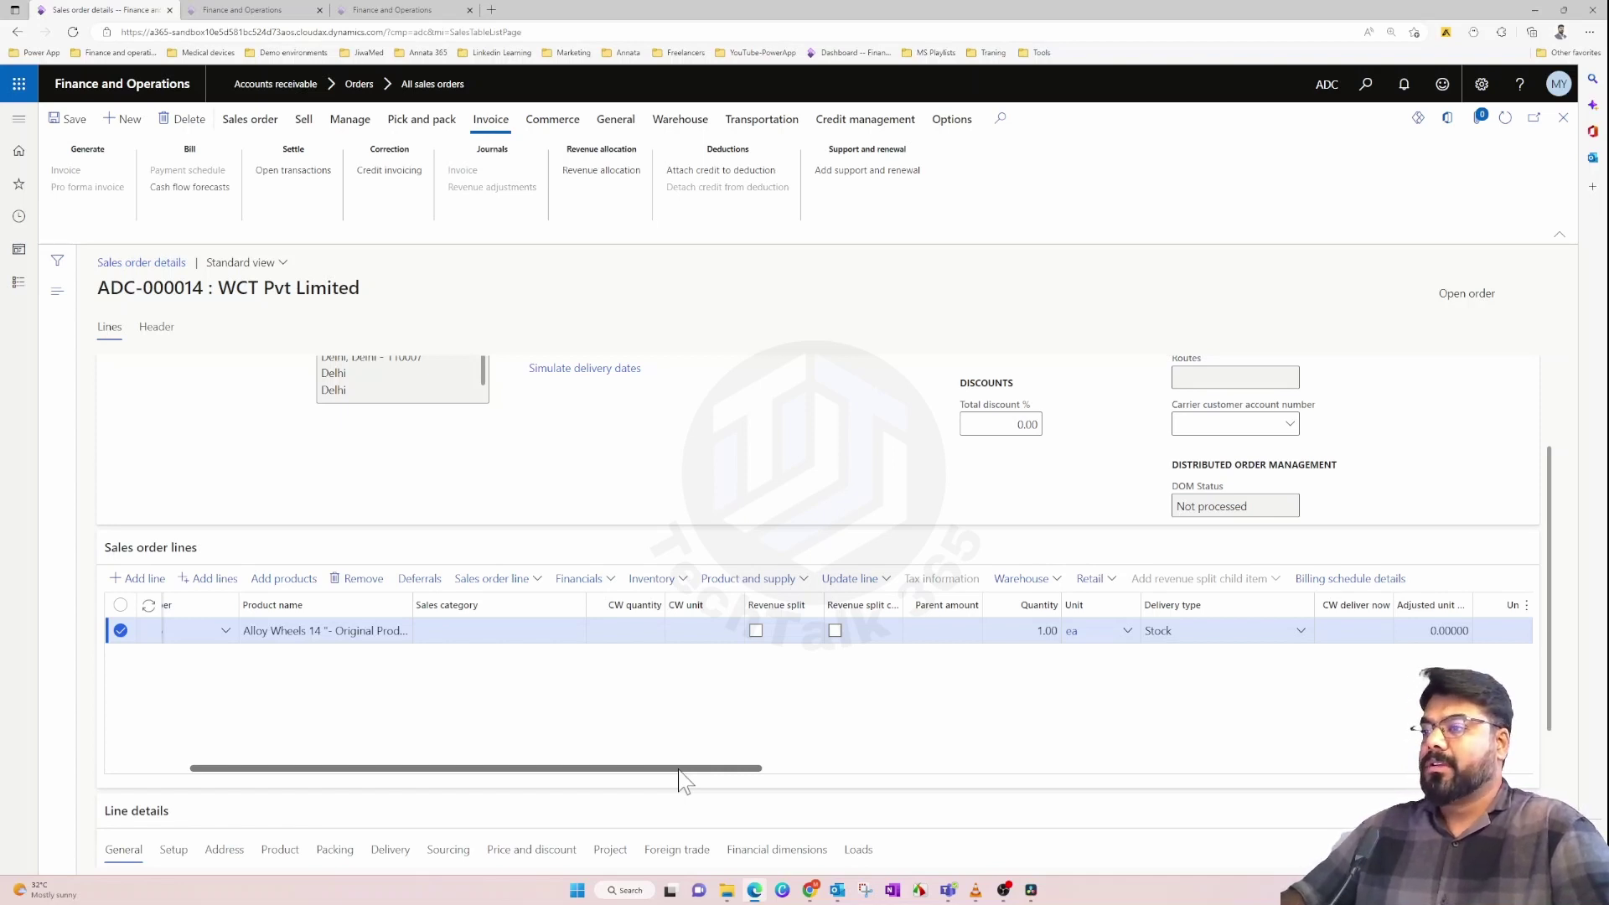
Step: Set the unit price of the alloy wheels line to 230 and save the sales order
drag(679, 770, 800, 792)
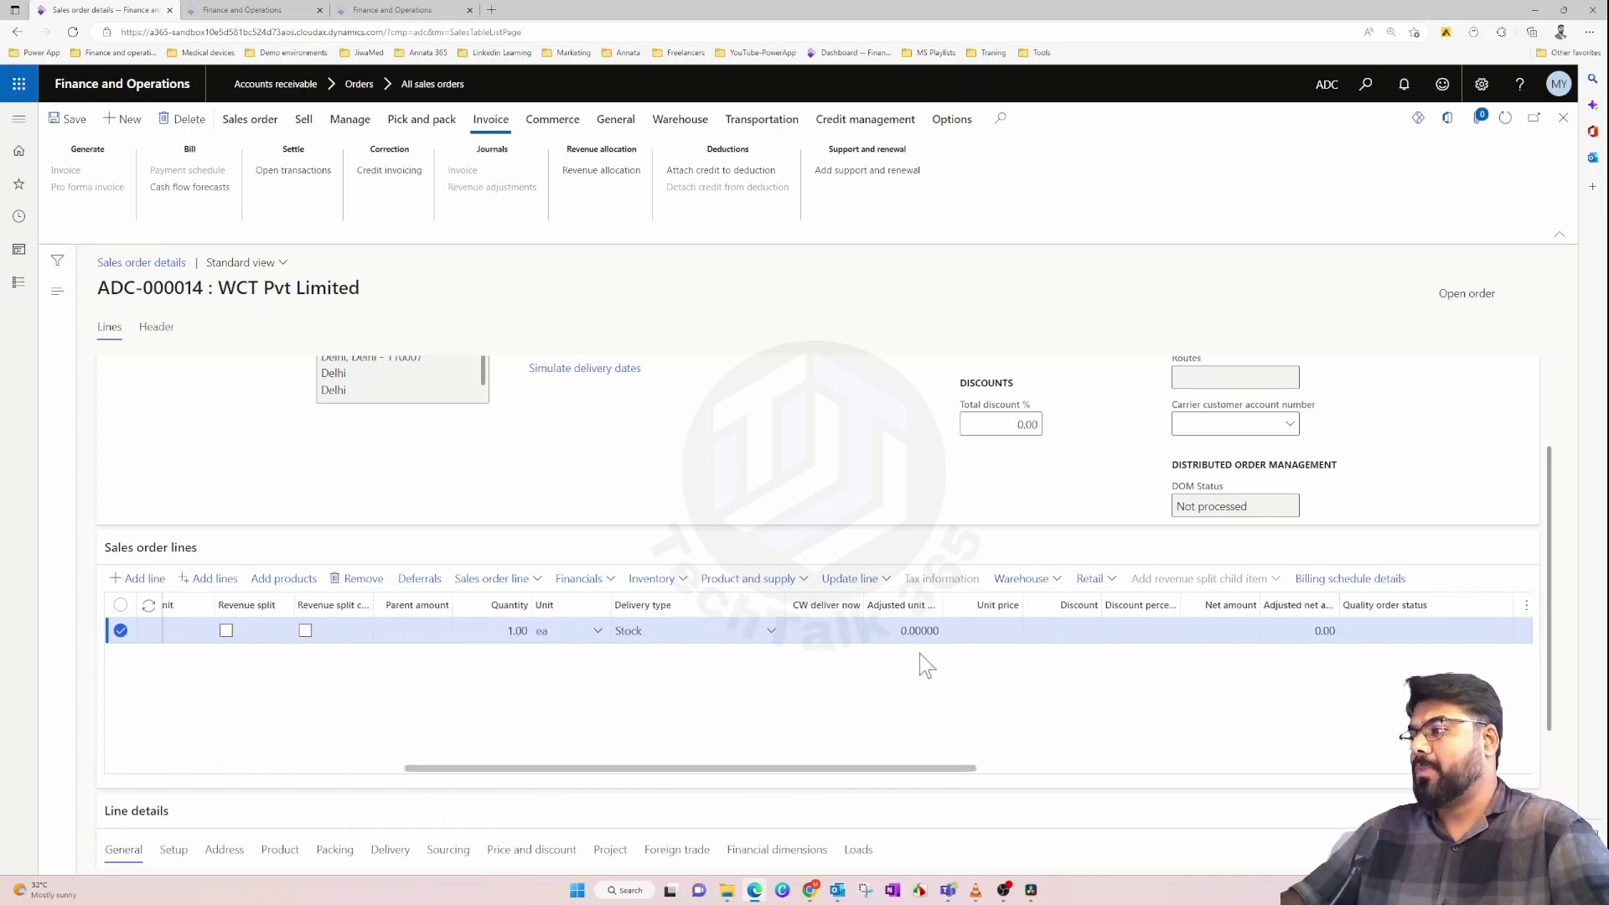
click(980, 631)
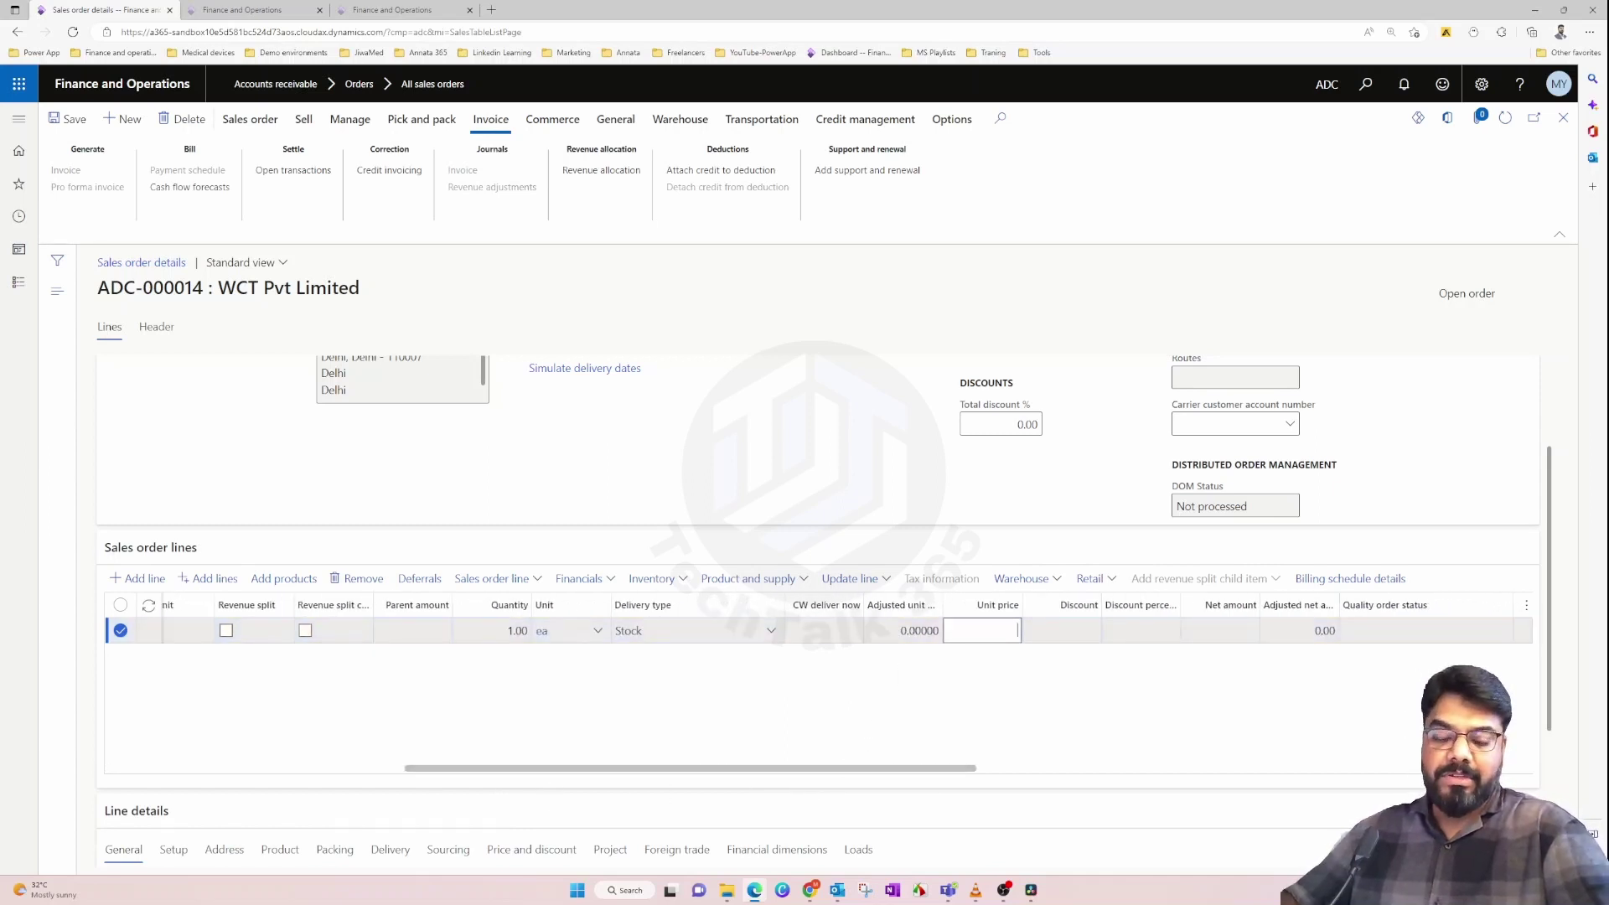
text(230)
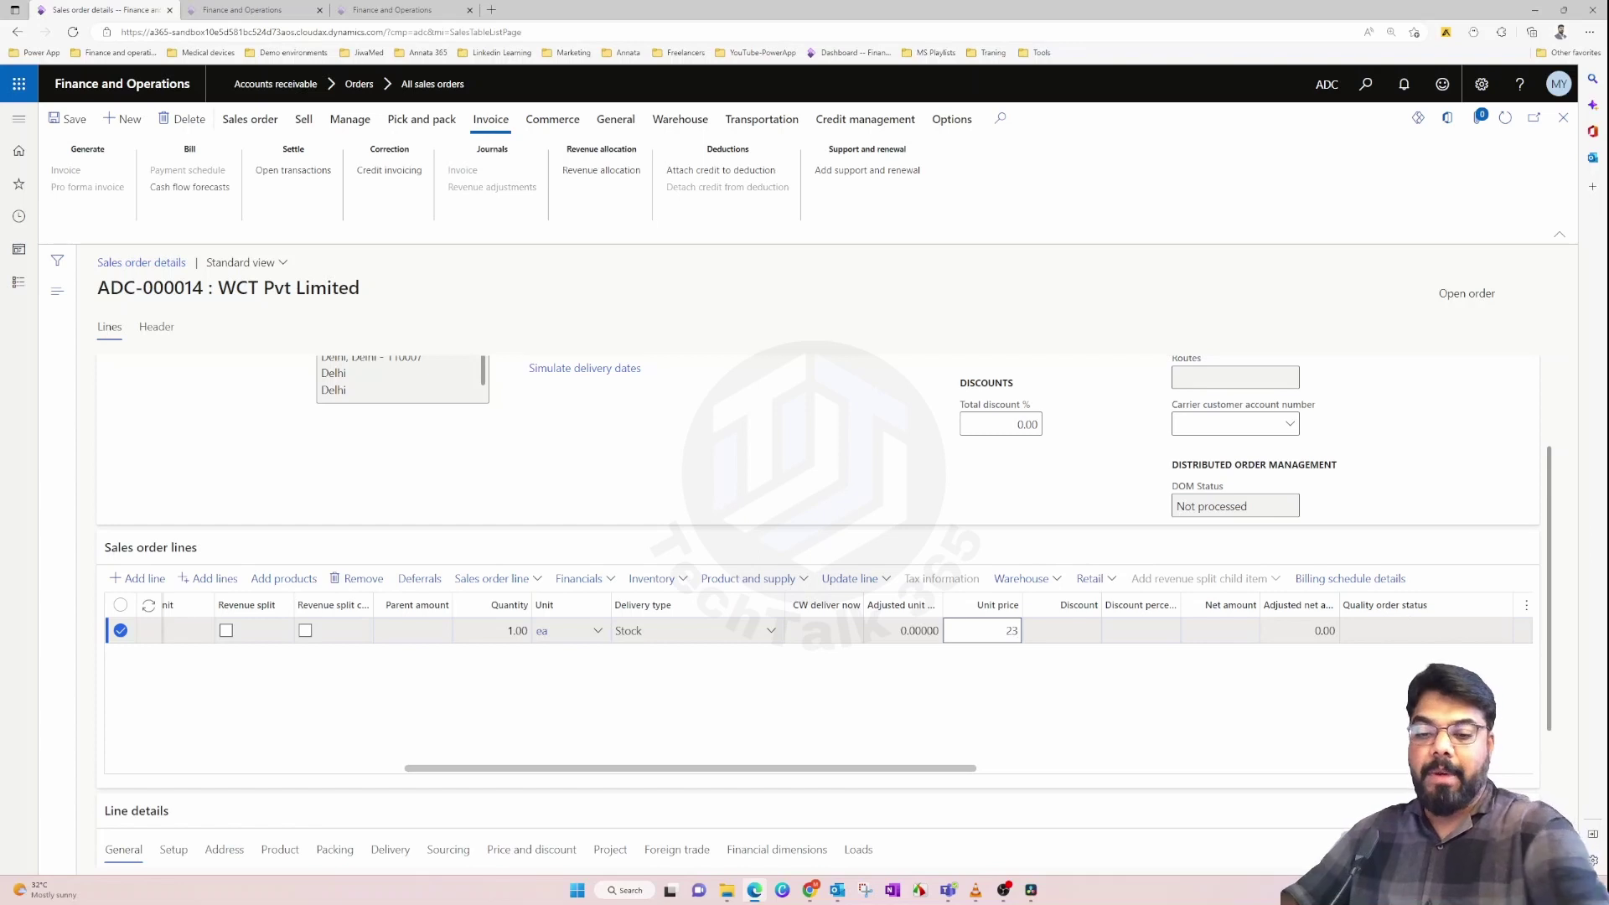
click(963, 682)
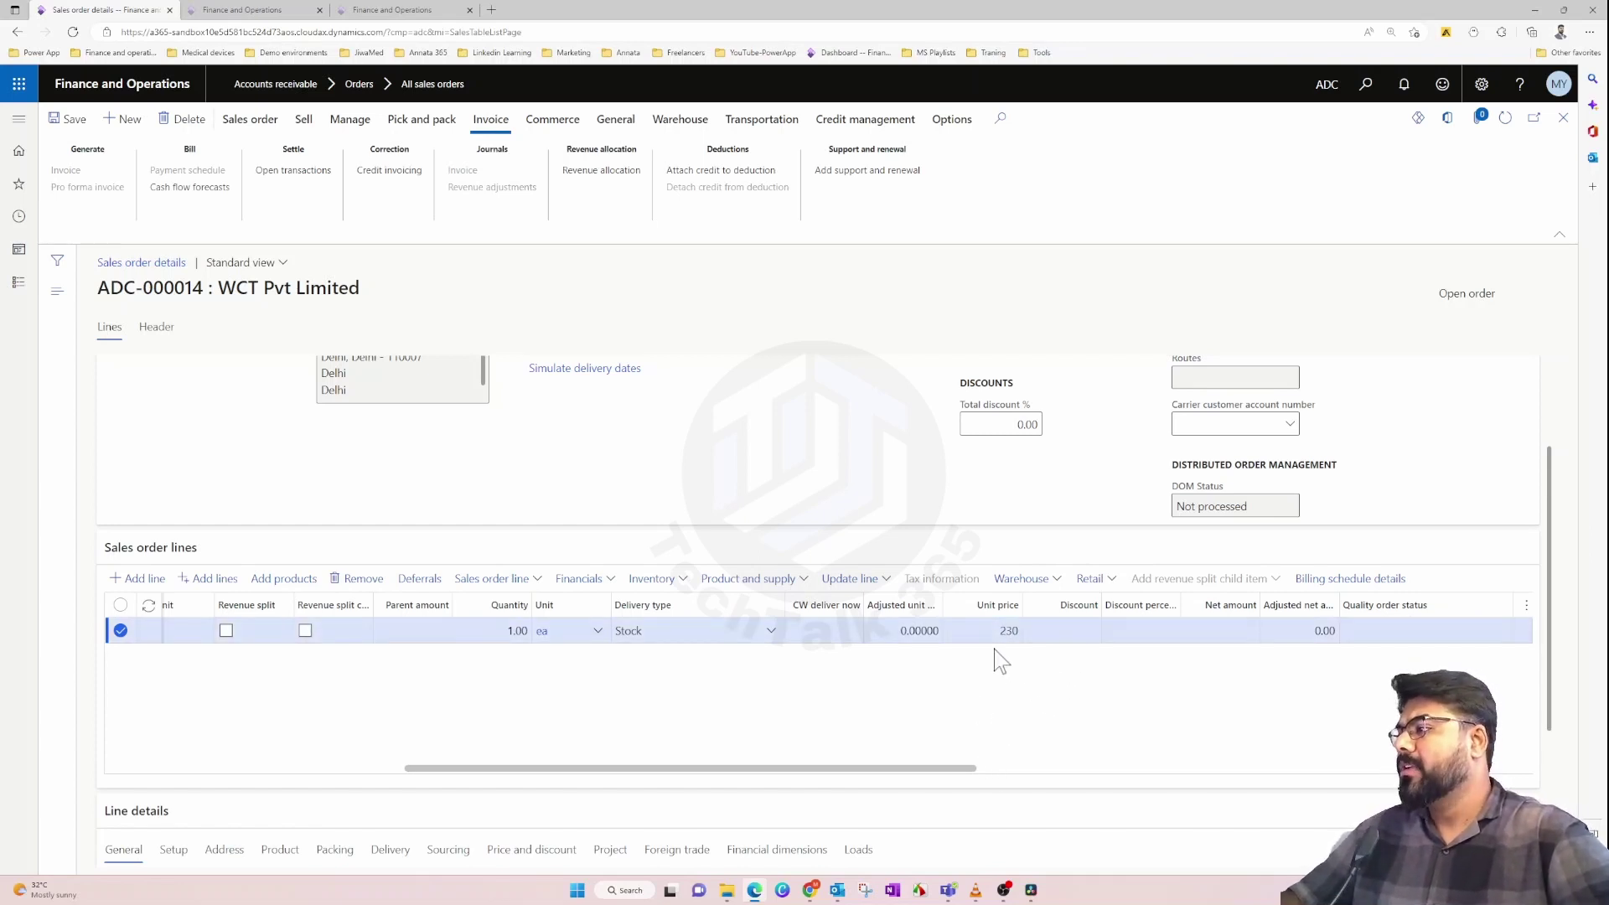
click(76, 134)
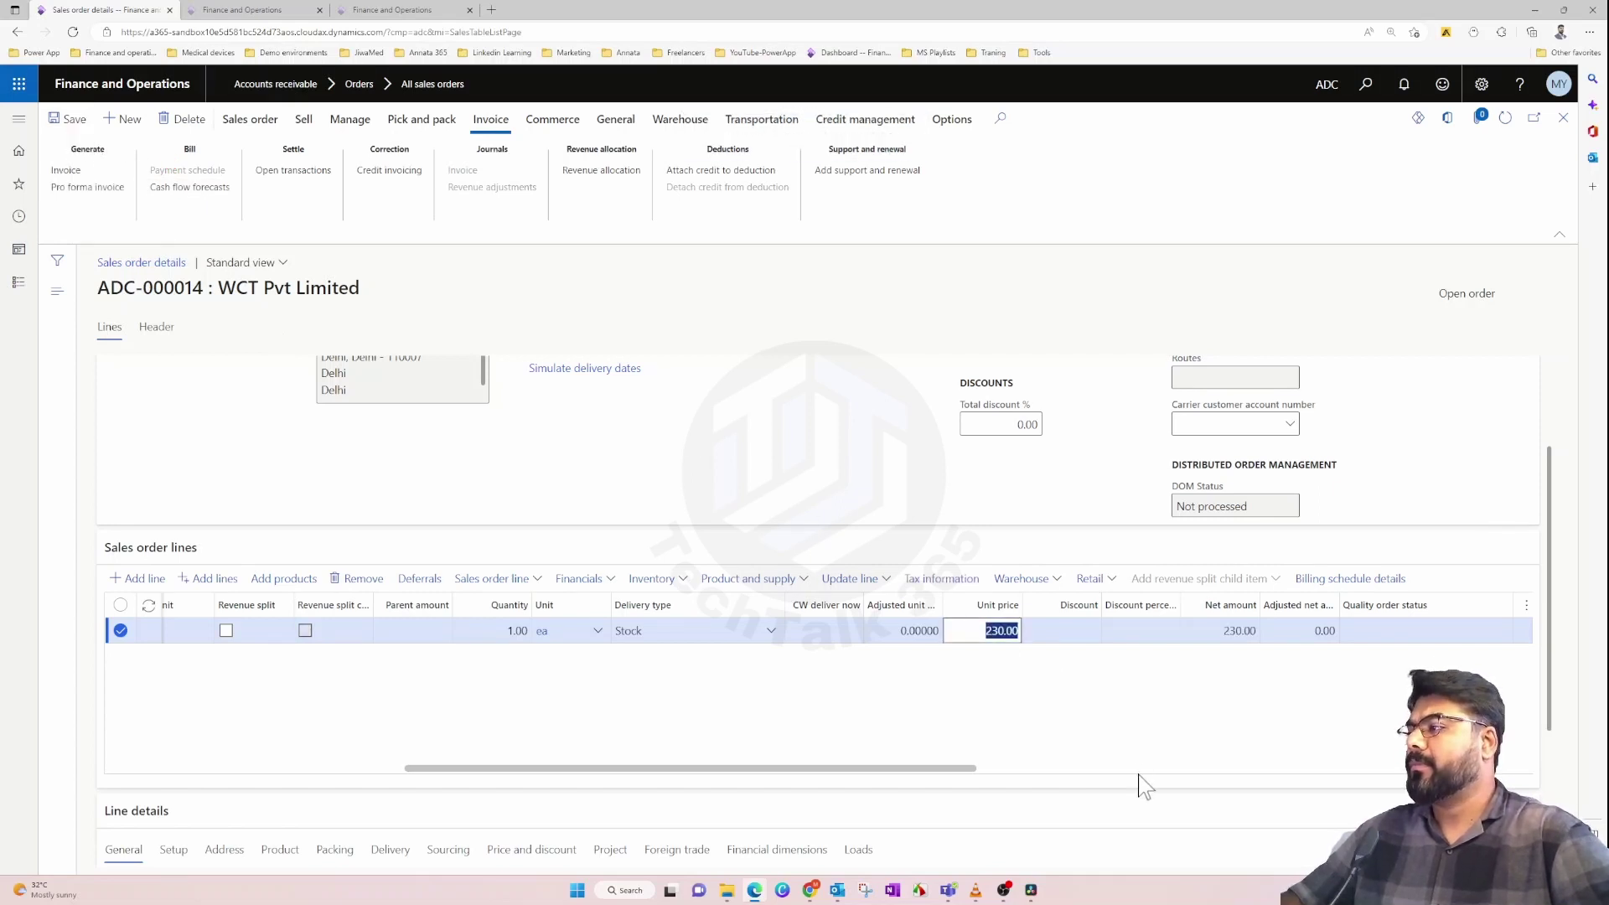
drag(969, 777, 1081, 776)
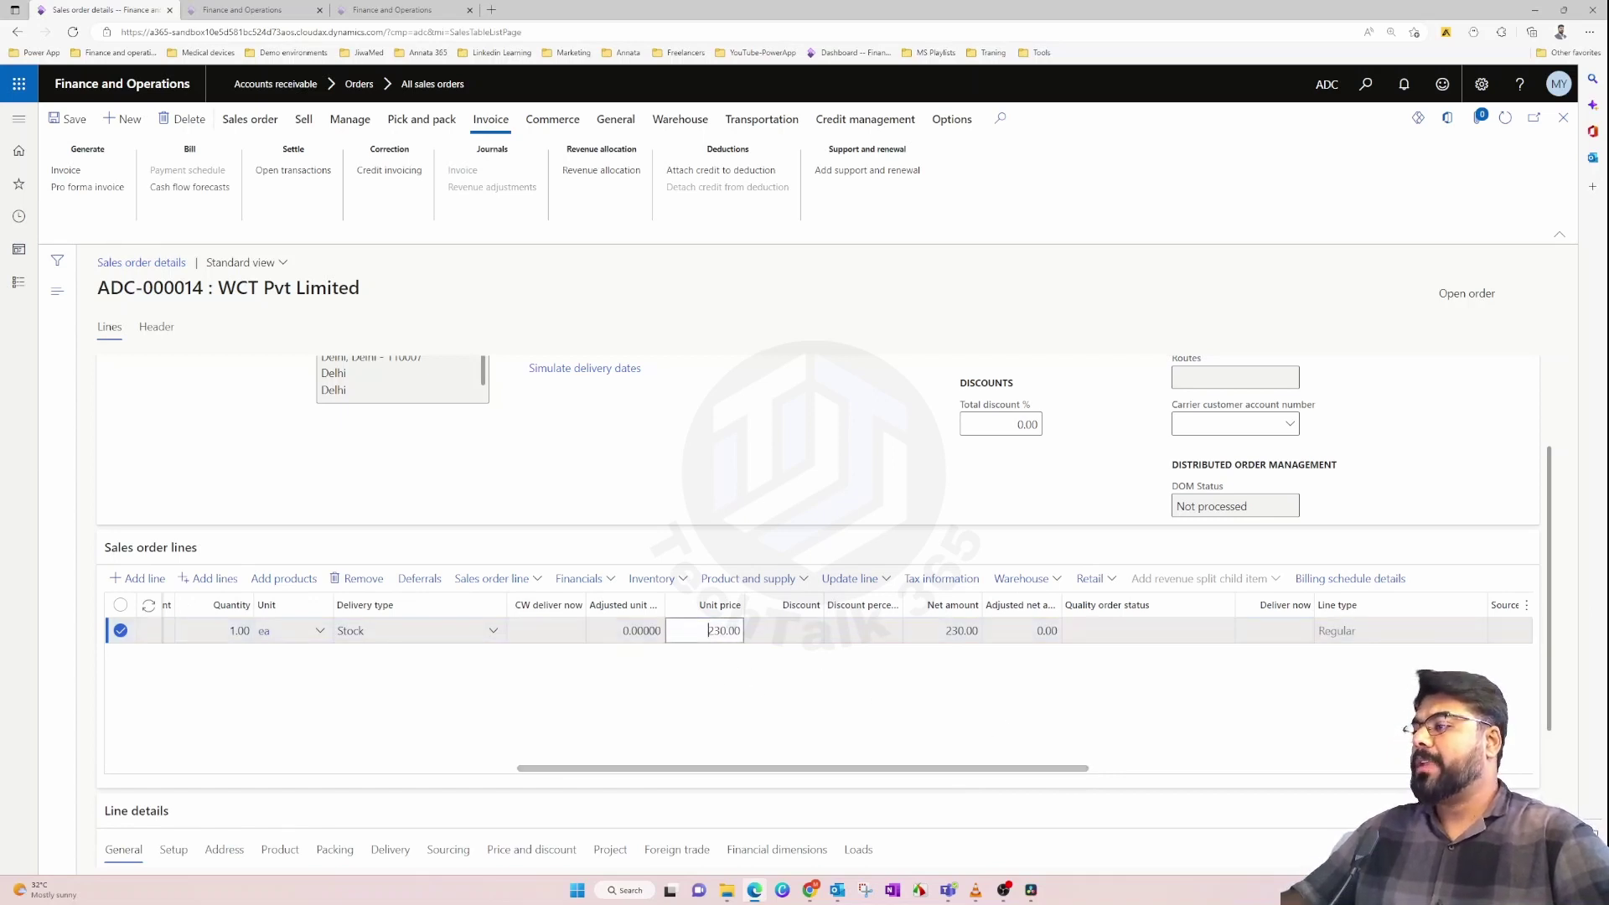
click(947, 632)
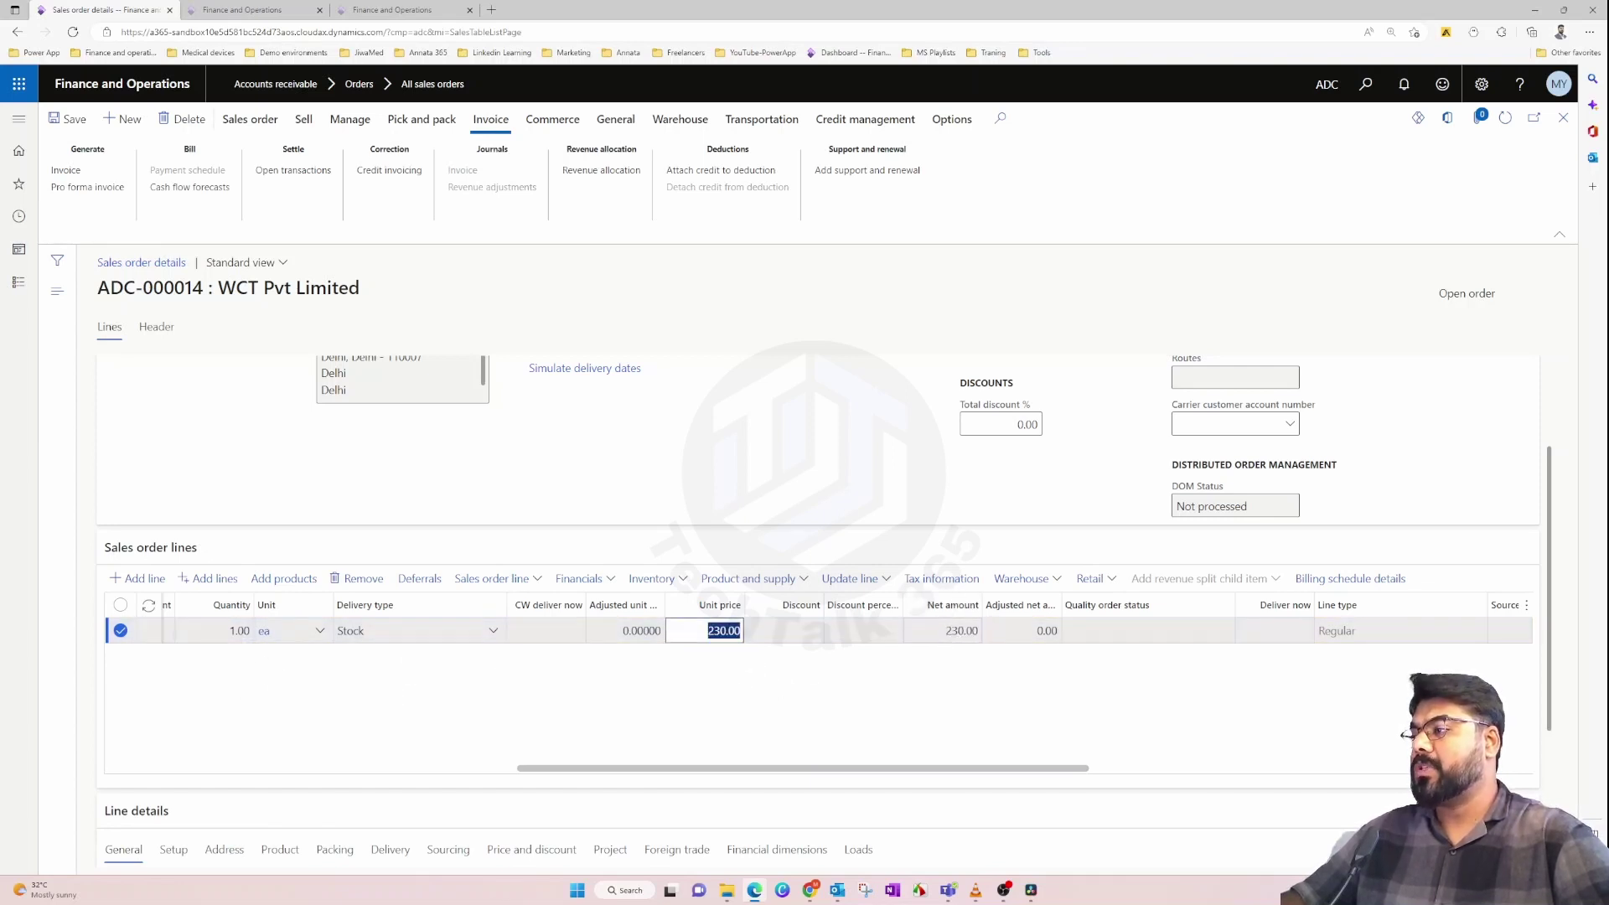
click(1045, 740)
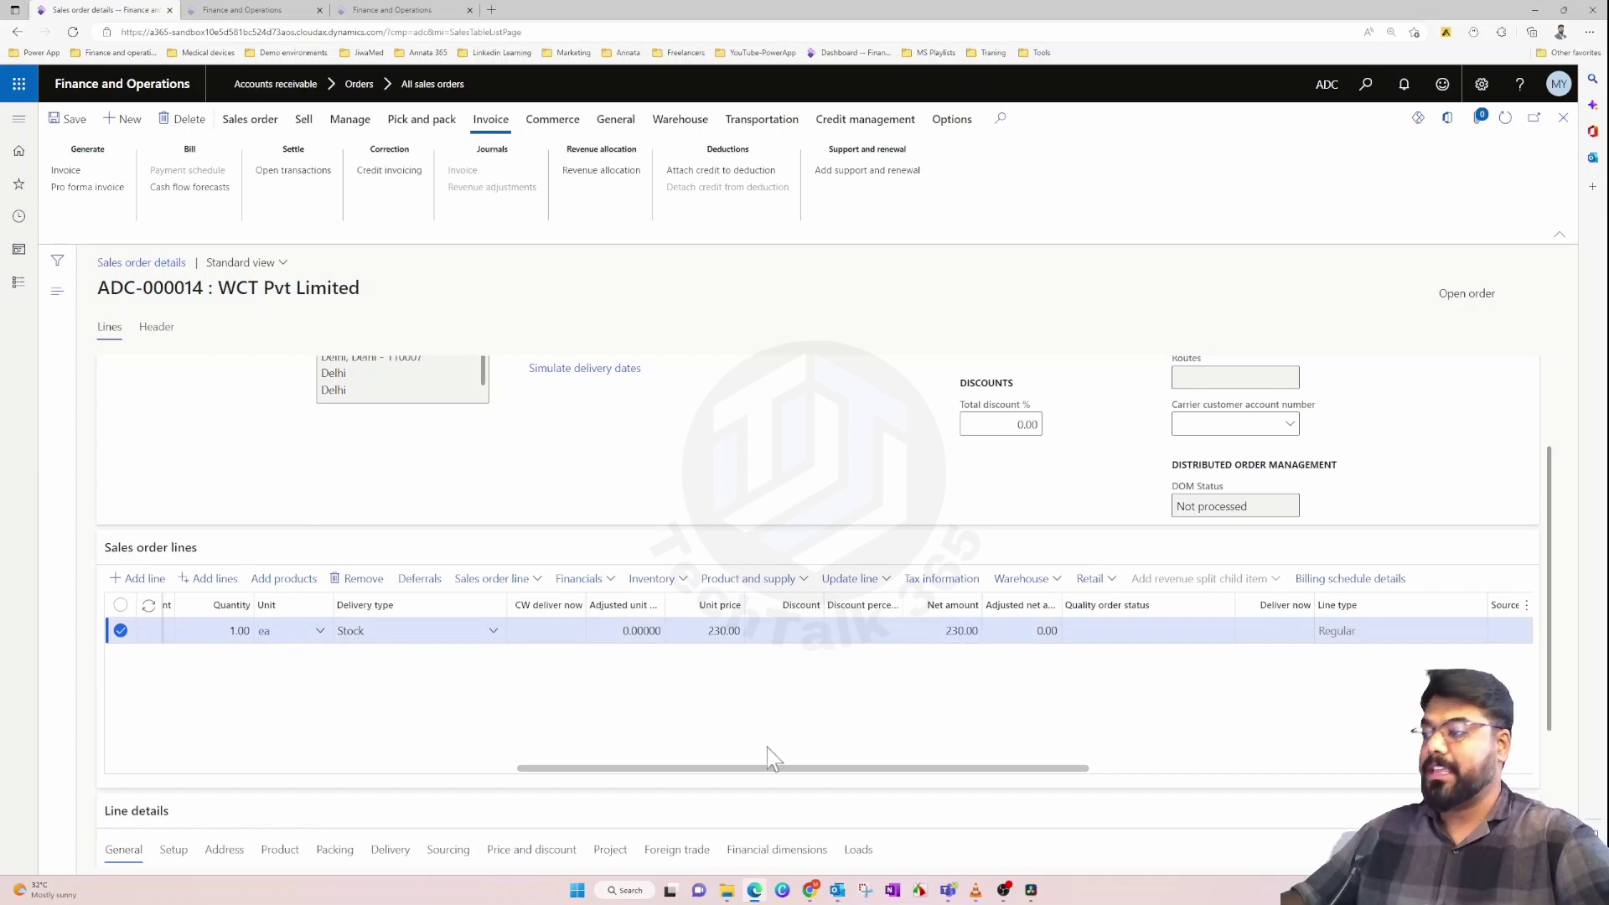
drag(767, 769, 344, 775)
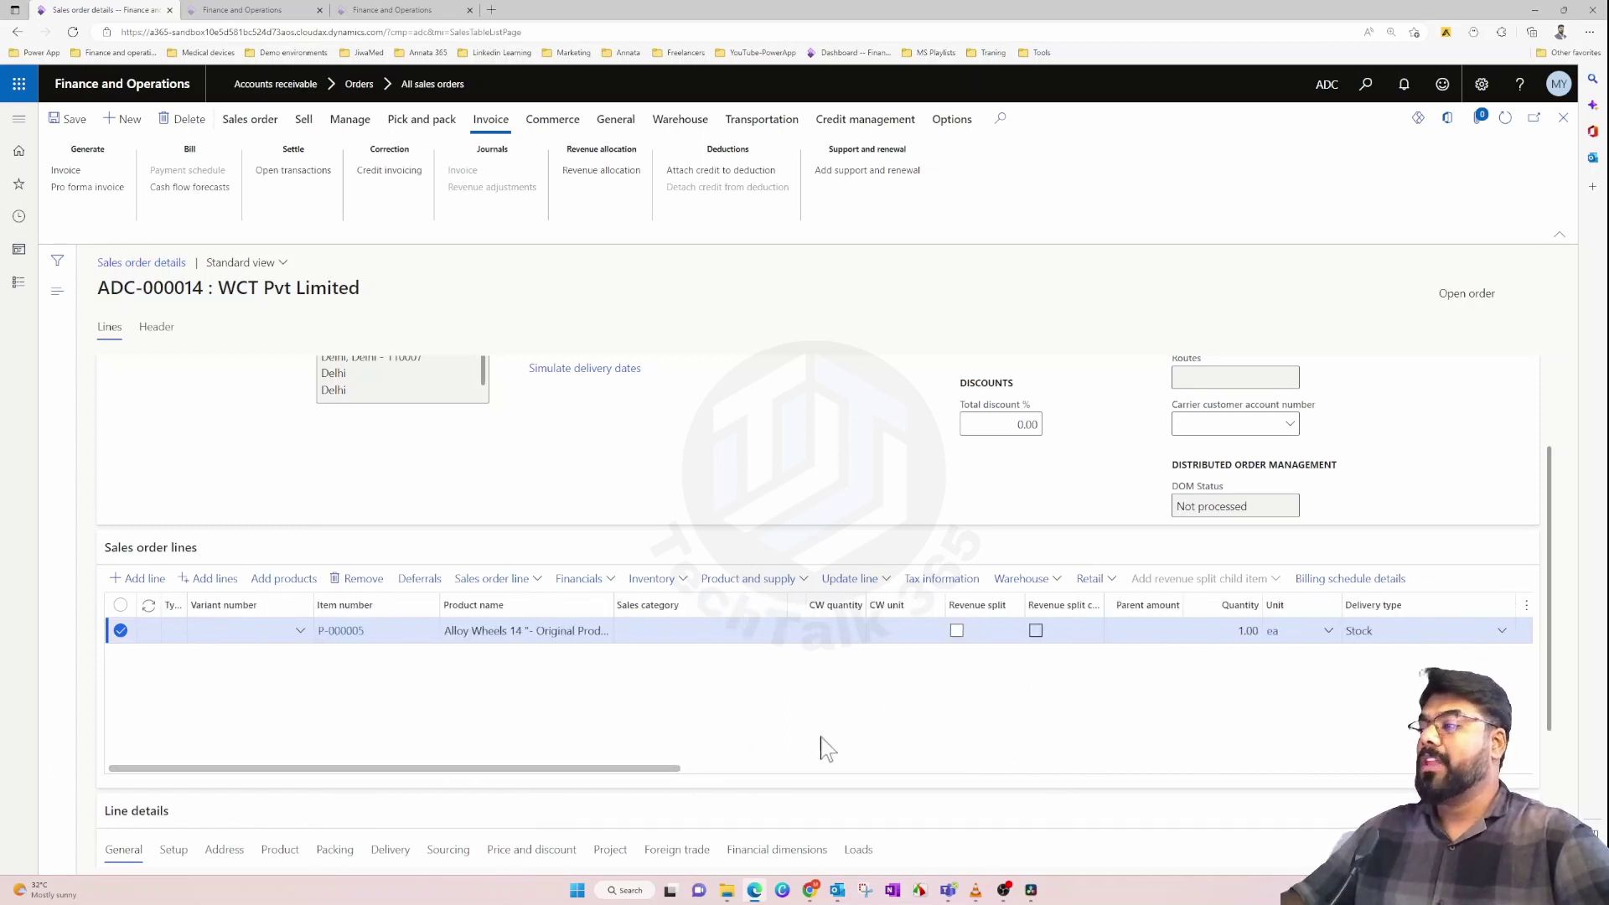
Step: Confirm the sales order for WCT Pvt Limited with Confirm now, leaving the separate confirmation form without posting from it
click(251, 119)
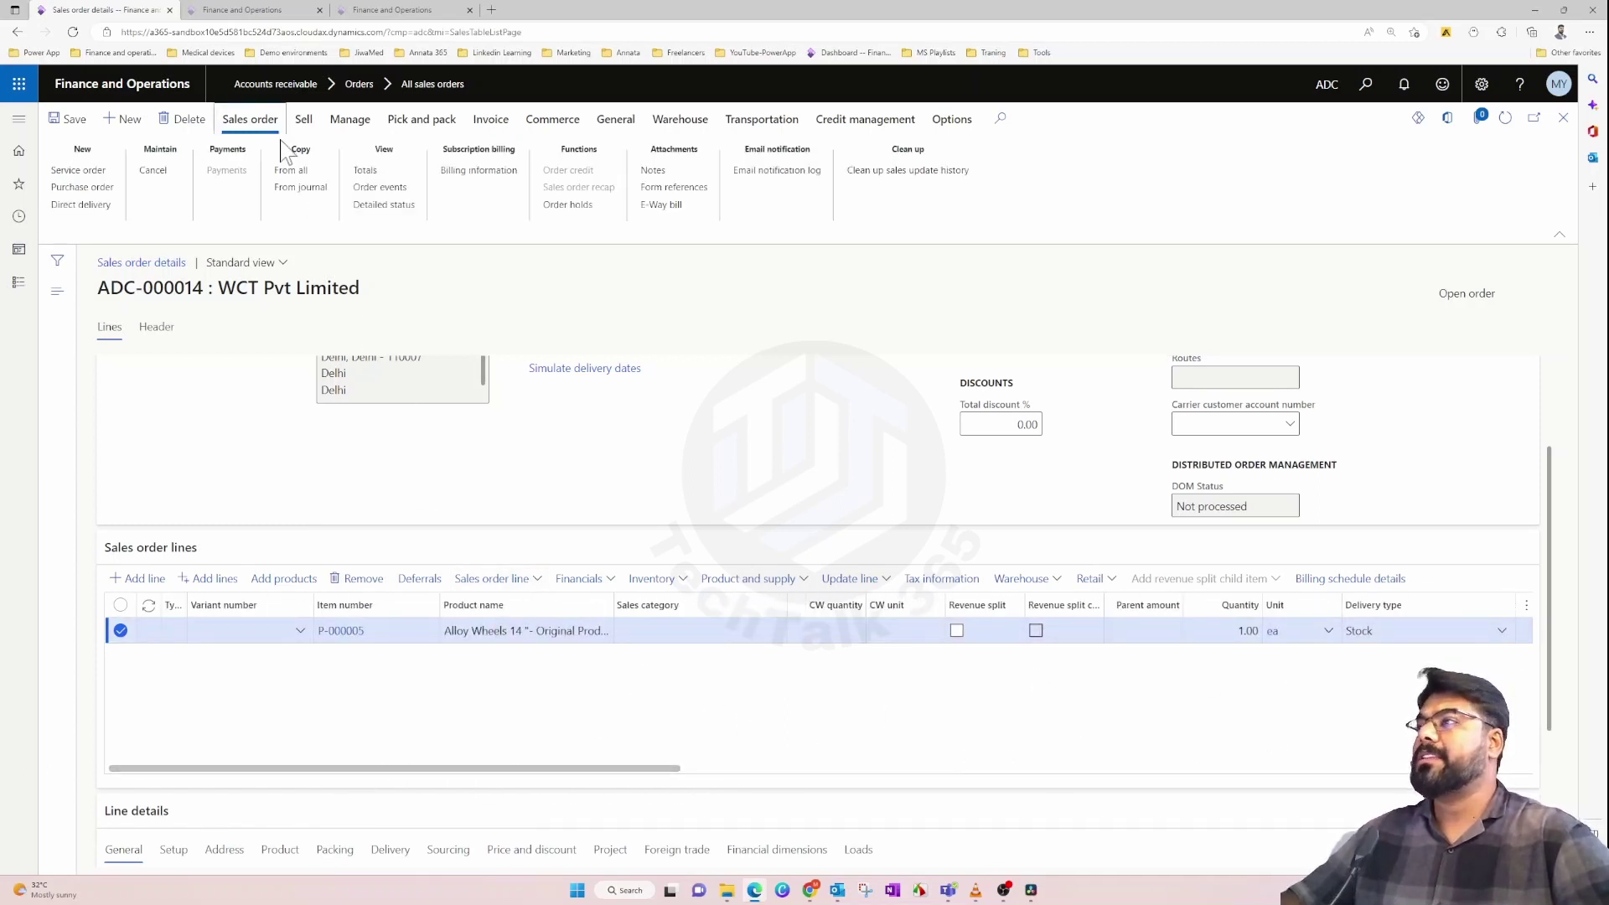
click(304, 126)
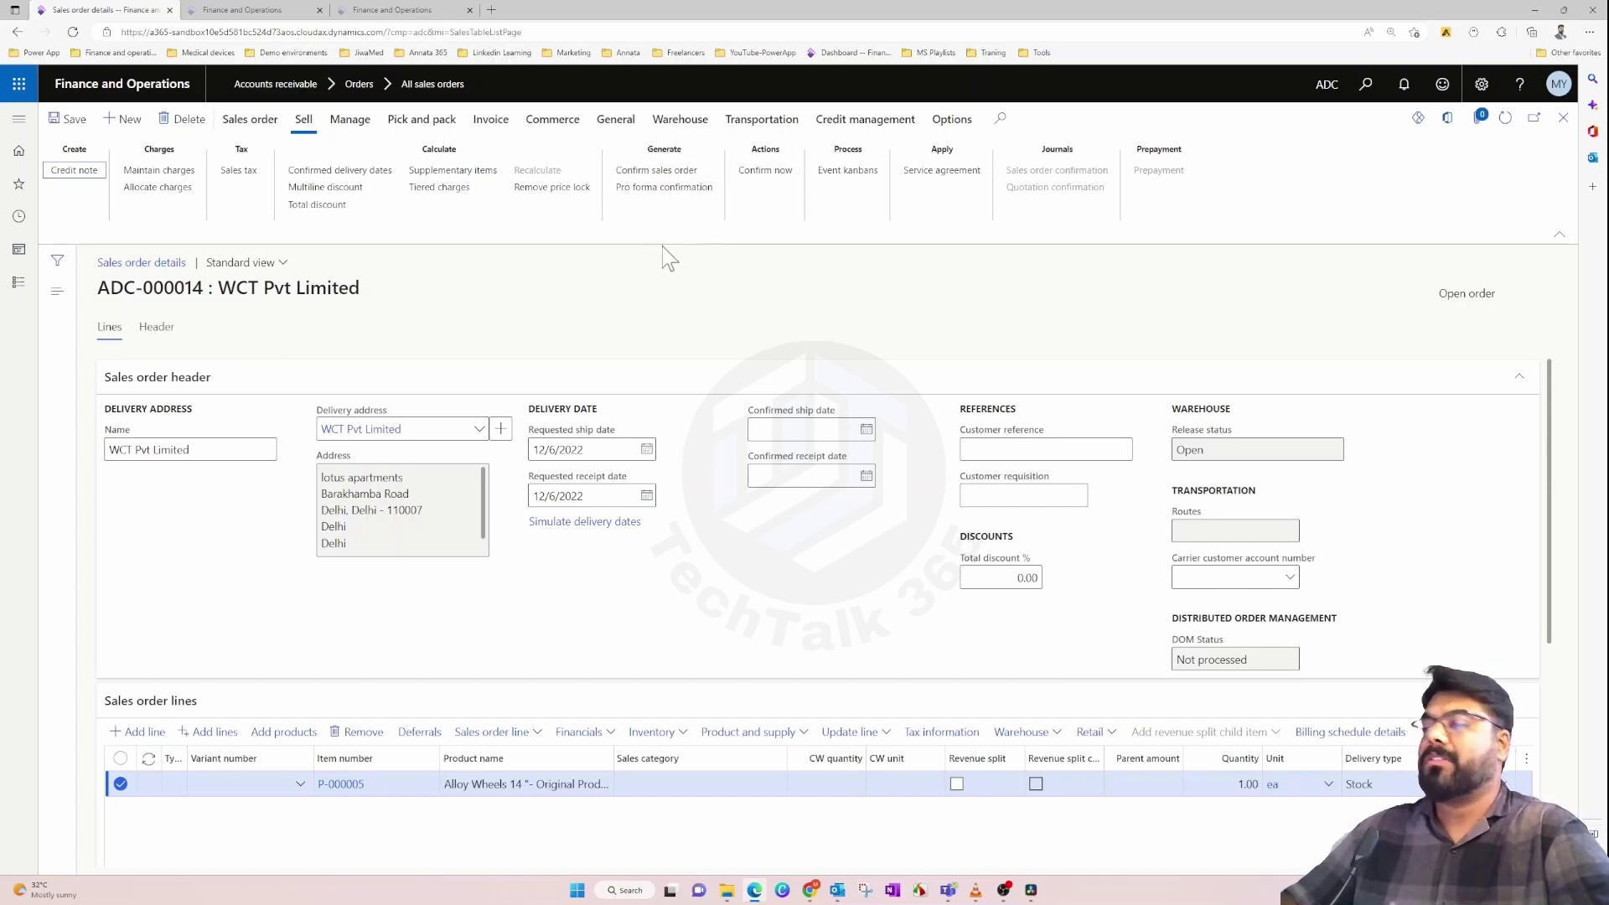
click(676, 171)
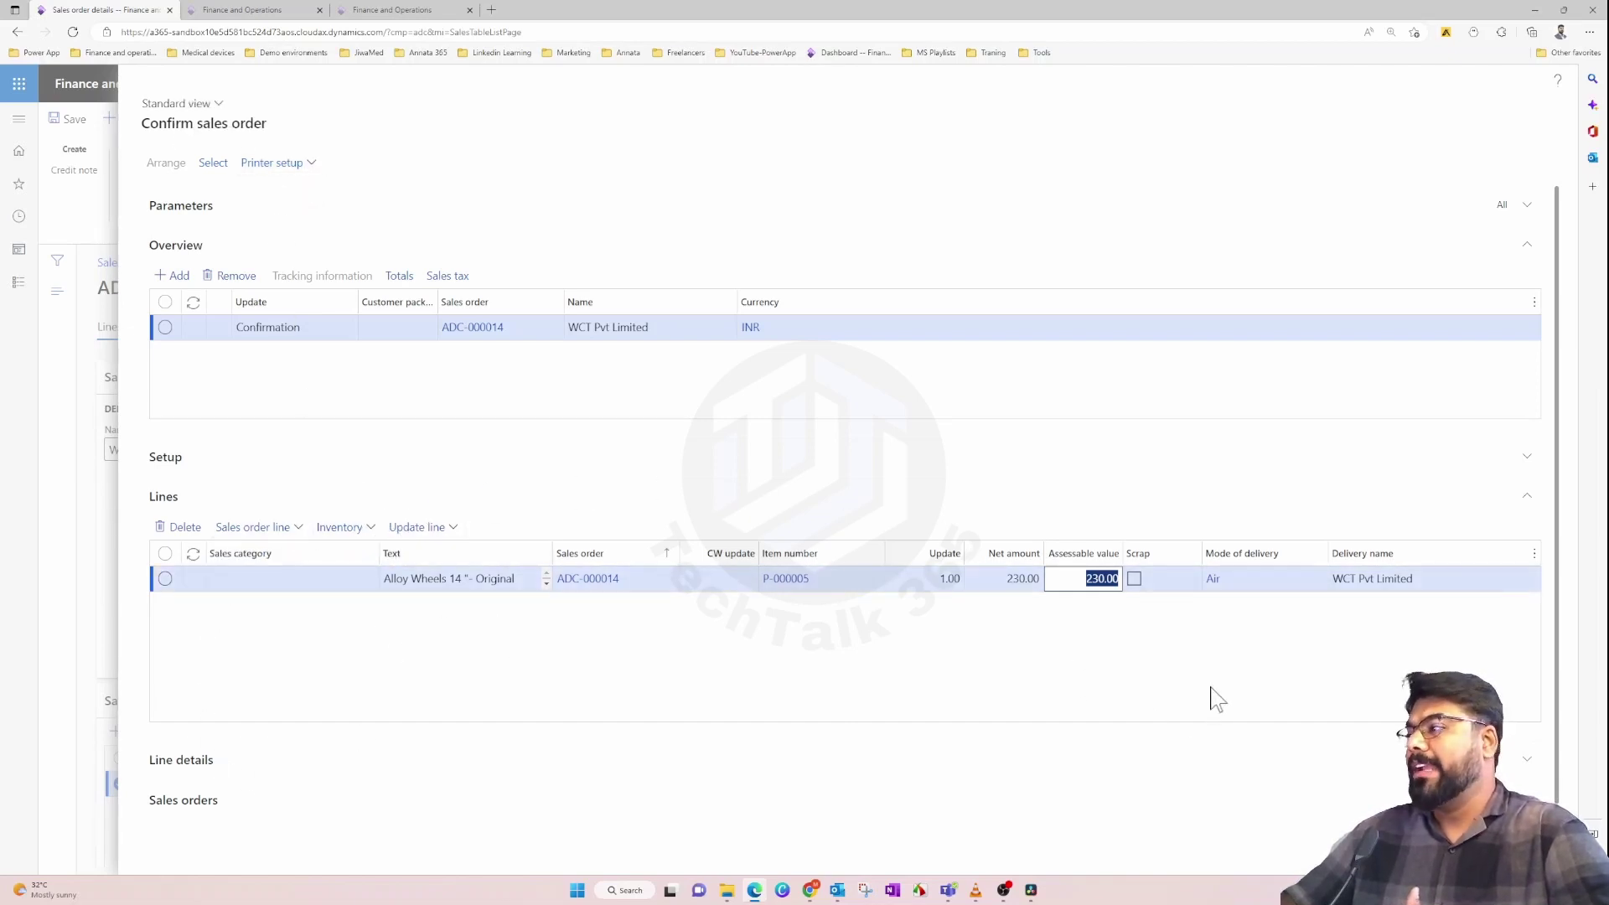
key(Escape)
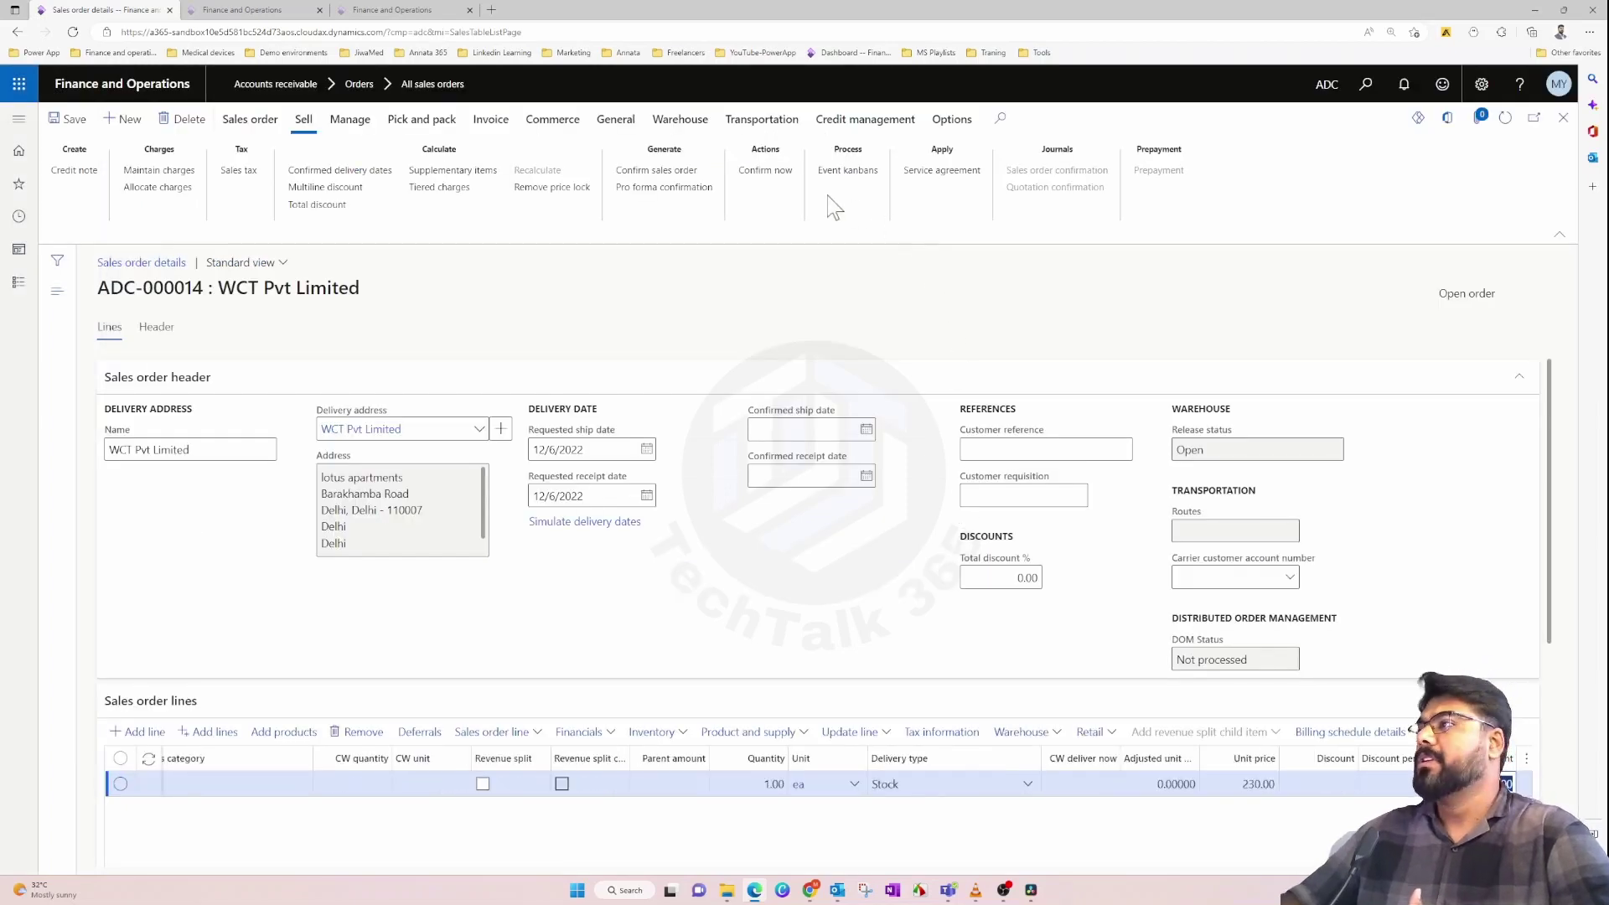
click(763, 180)
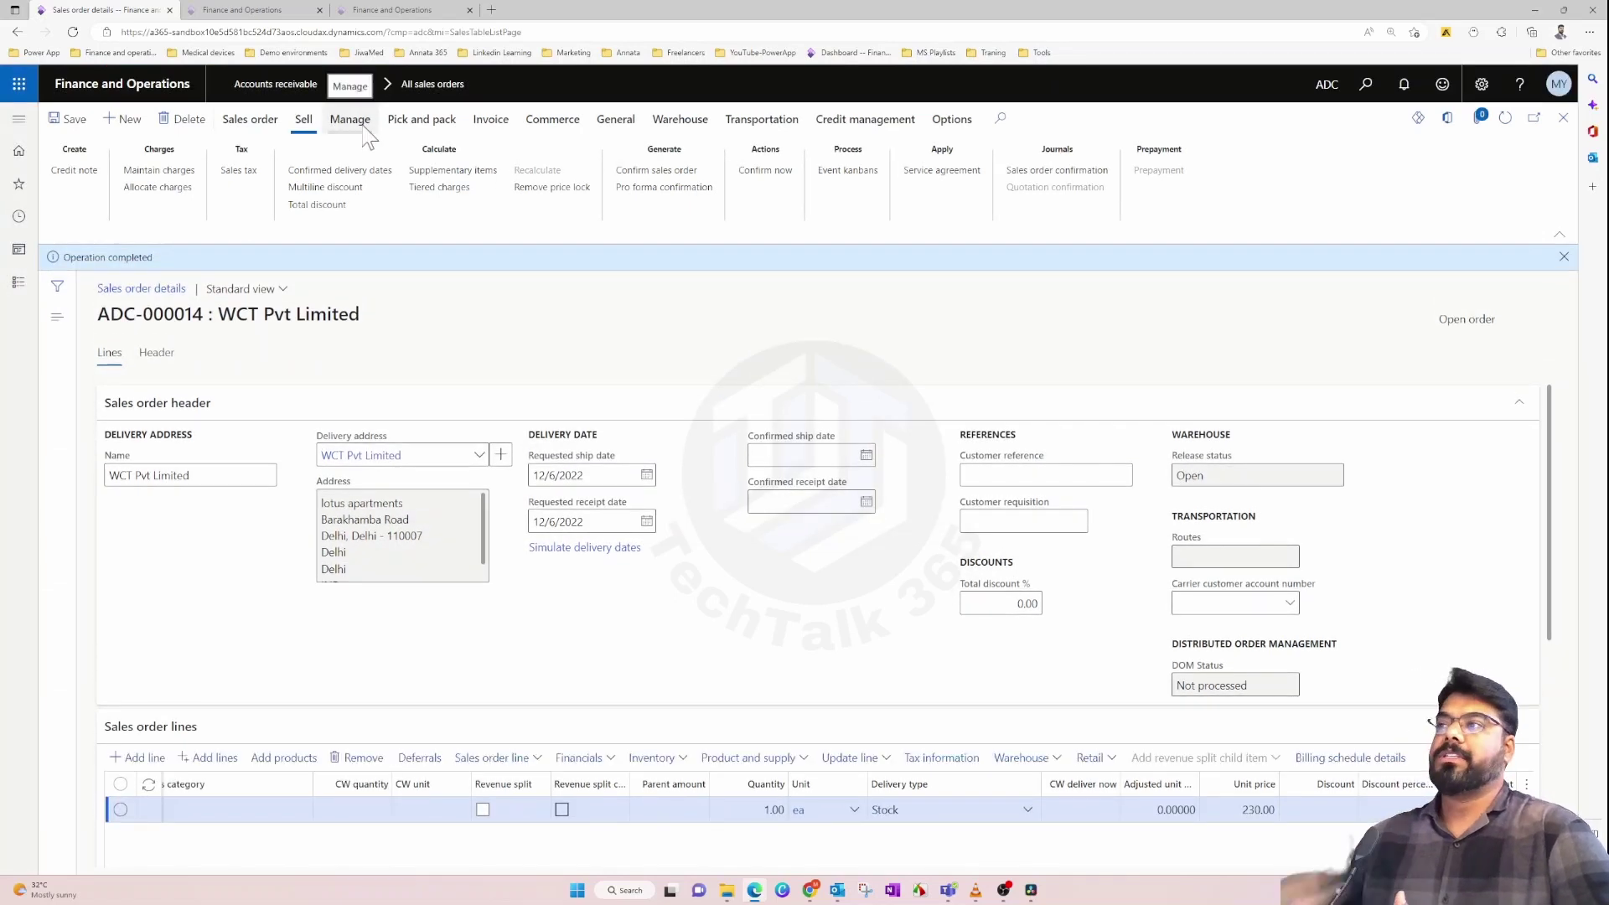
Step: Post the order's picking list without printing and update all lines in its picking list registration
click(394, 128)
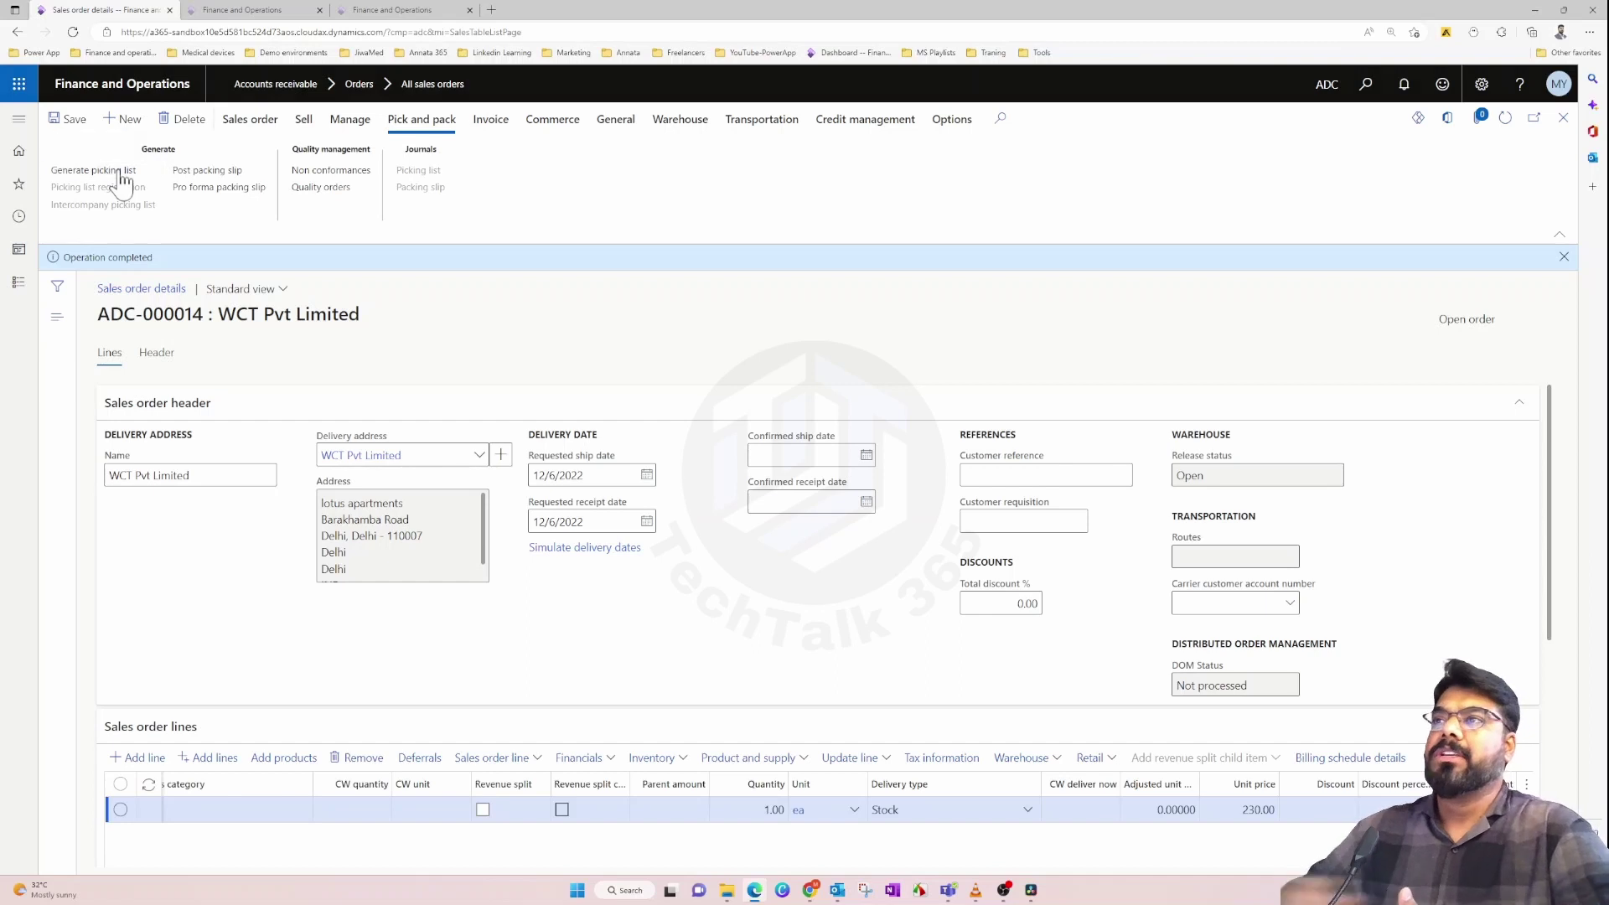
click(122, 172)
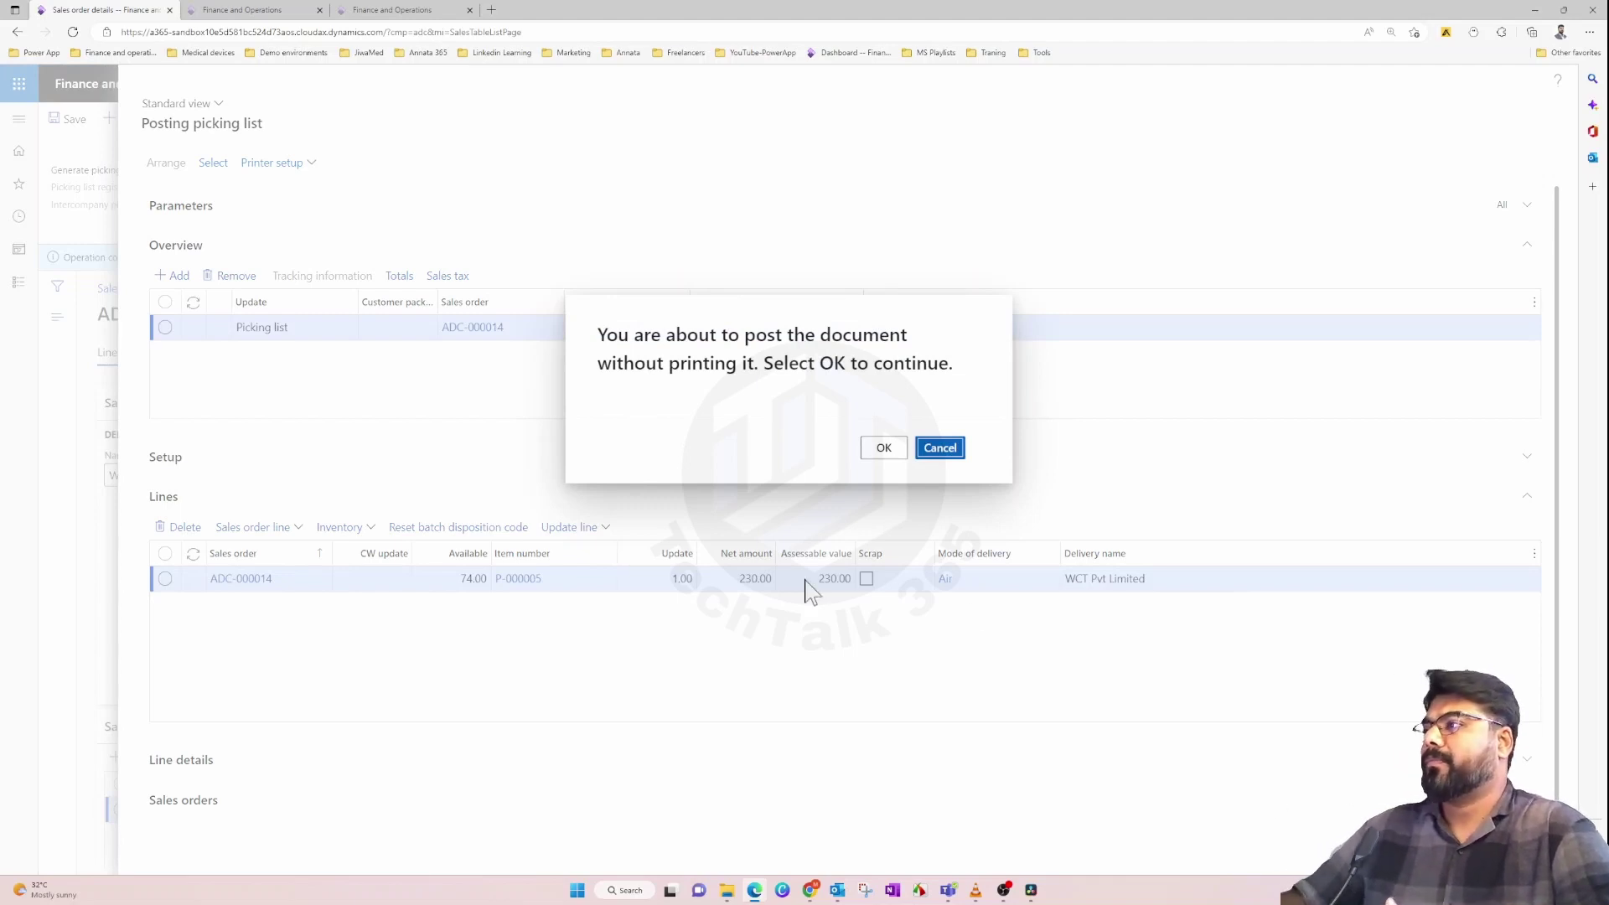
click(902, 453)
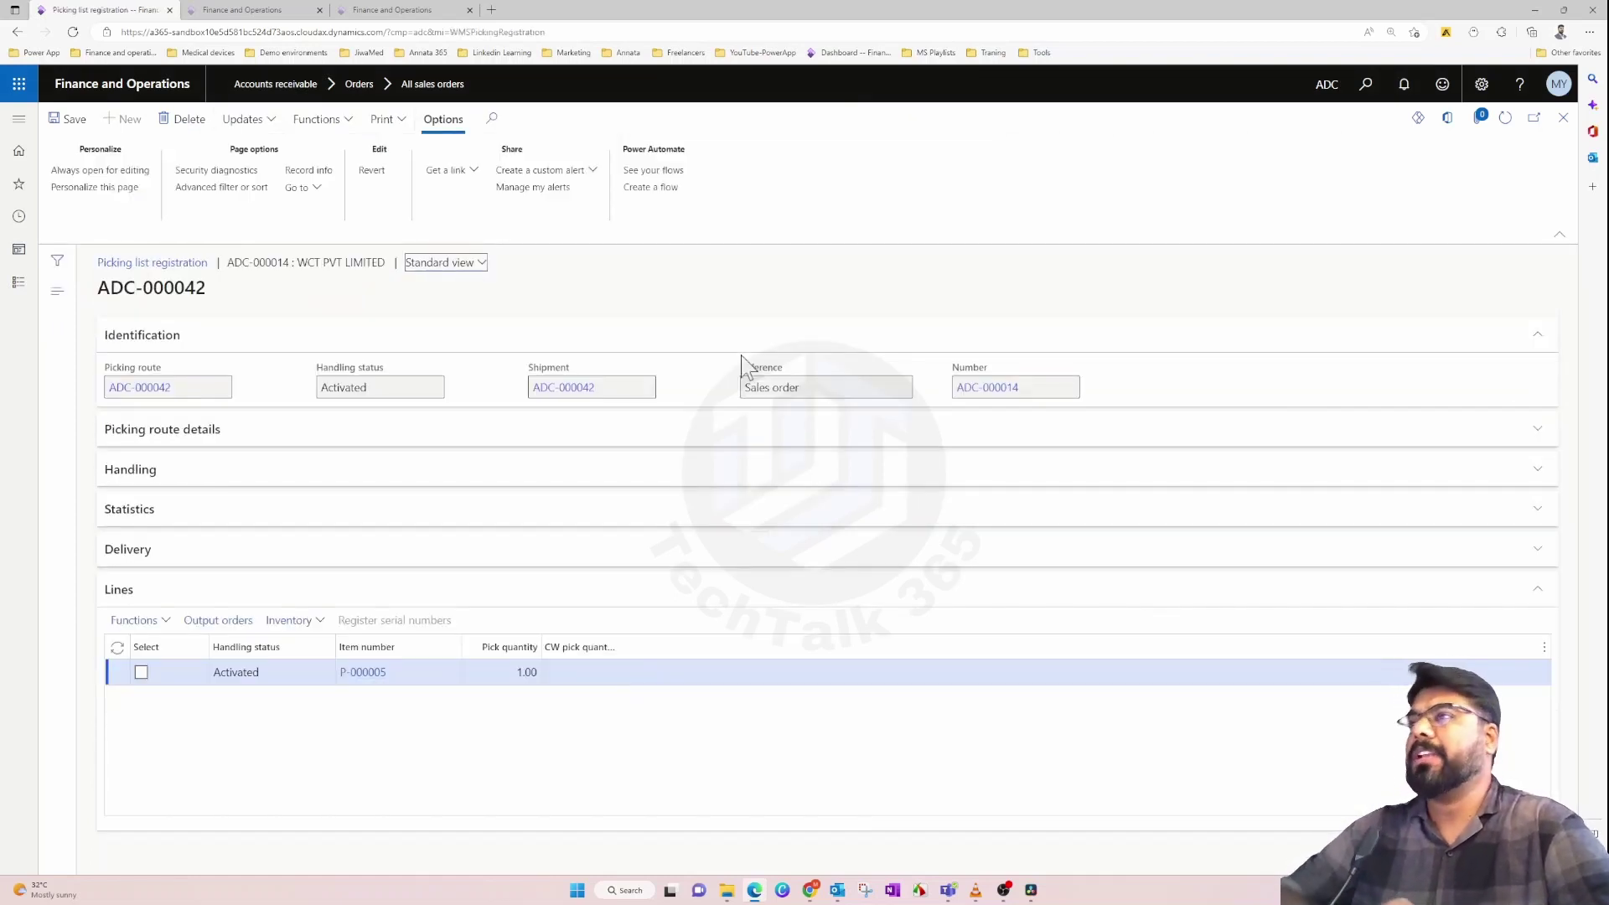
click(270, 119)
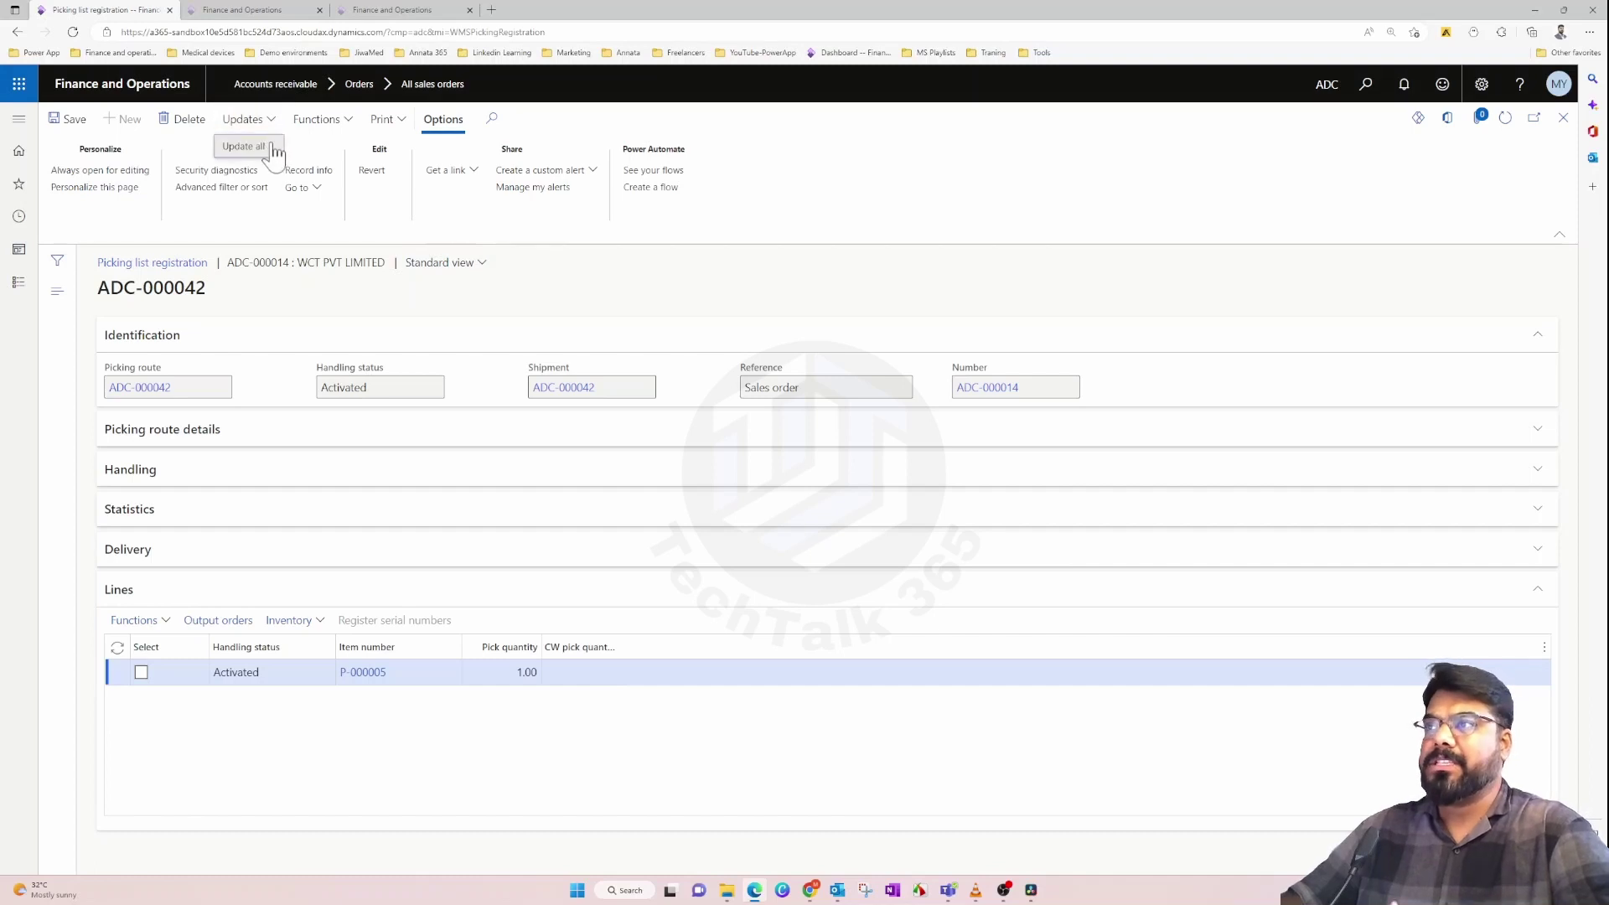
click(275, 152)
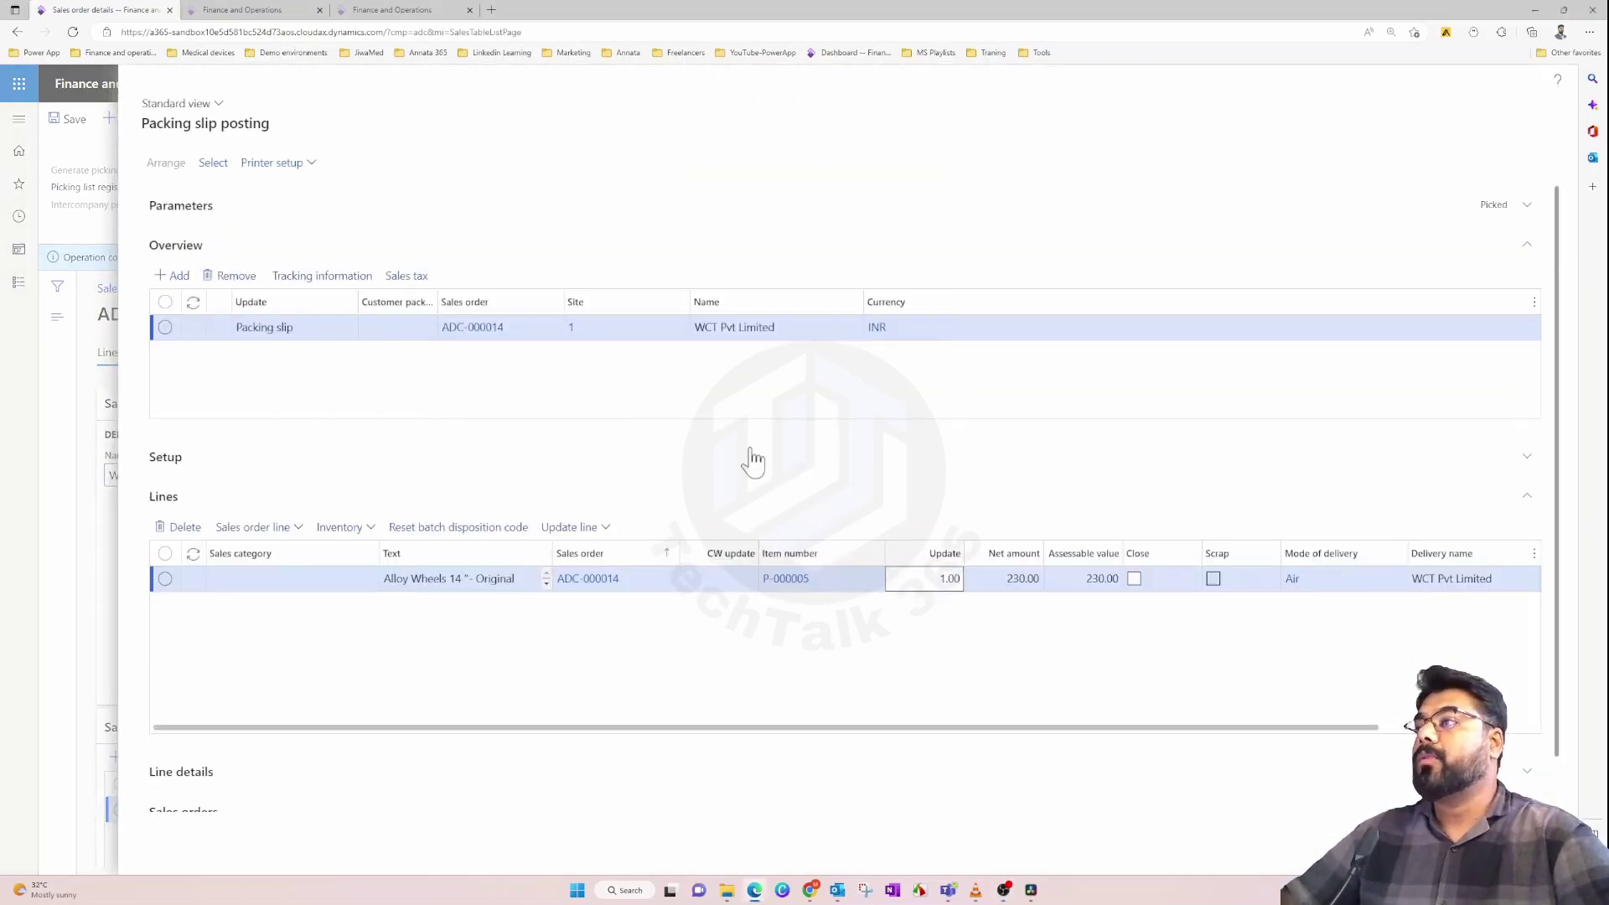
Step: Post the packing slip for the order's picked quantity without printing it
scroll(657, 463, down, 1)
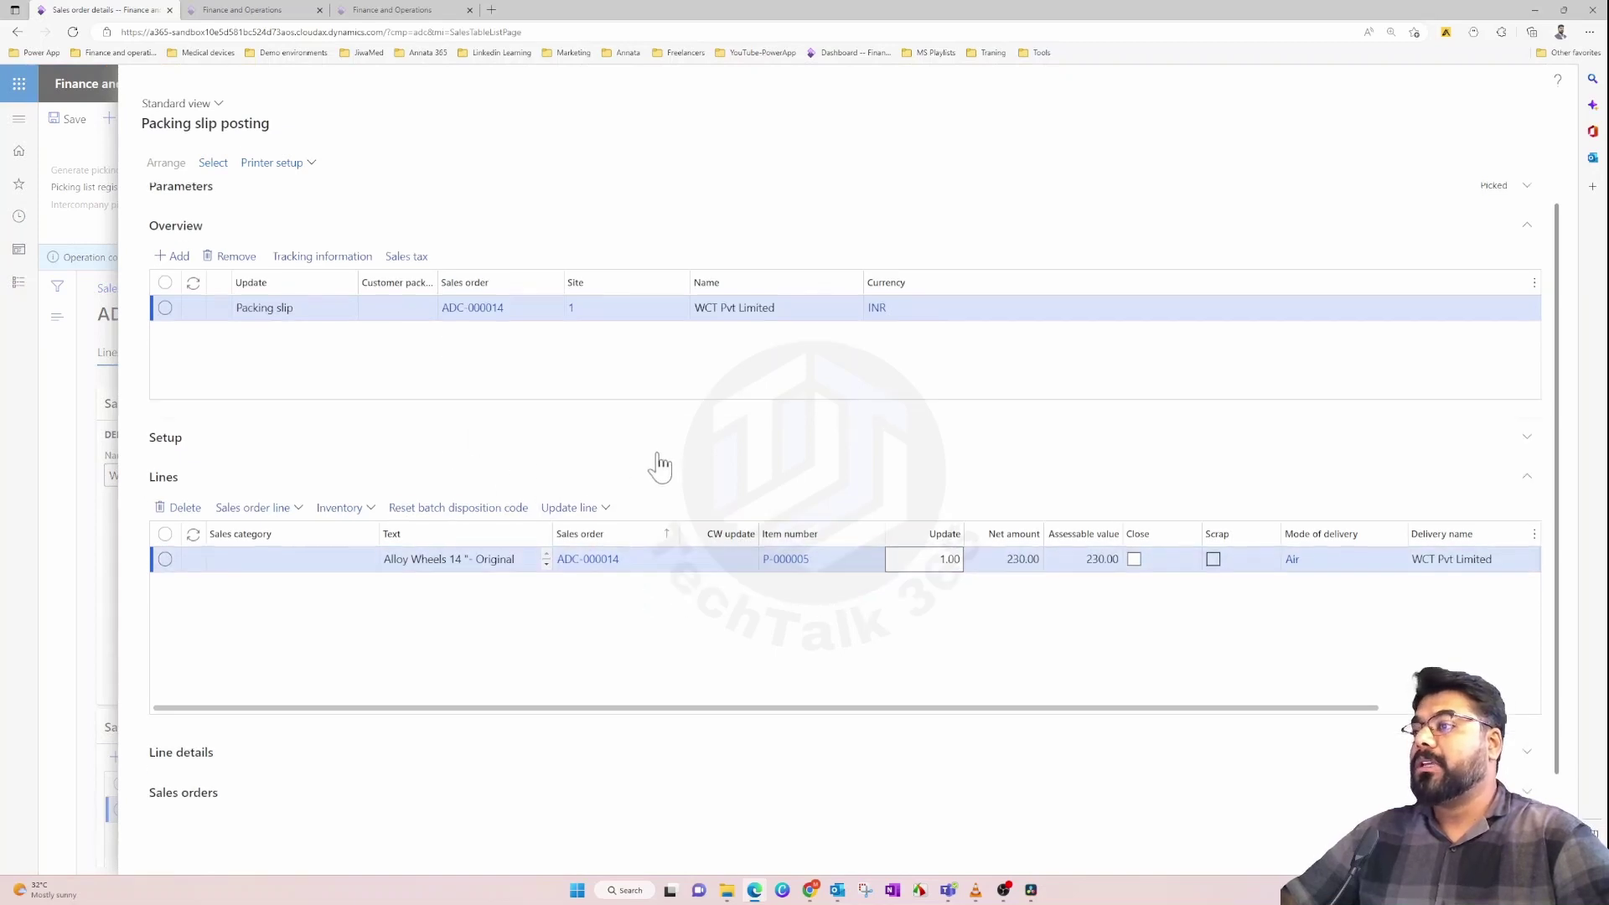
scroll(435, 452, up, 1)
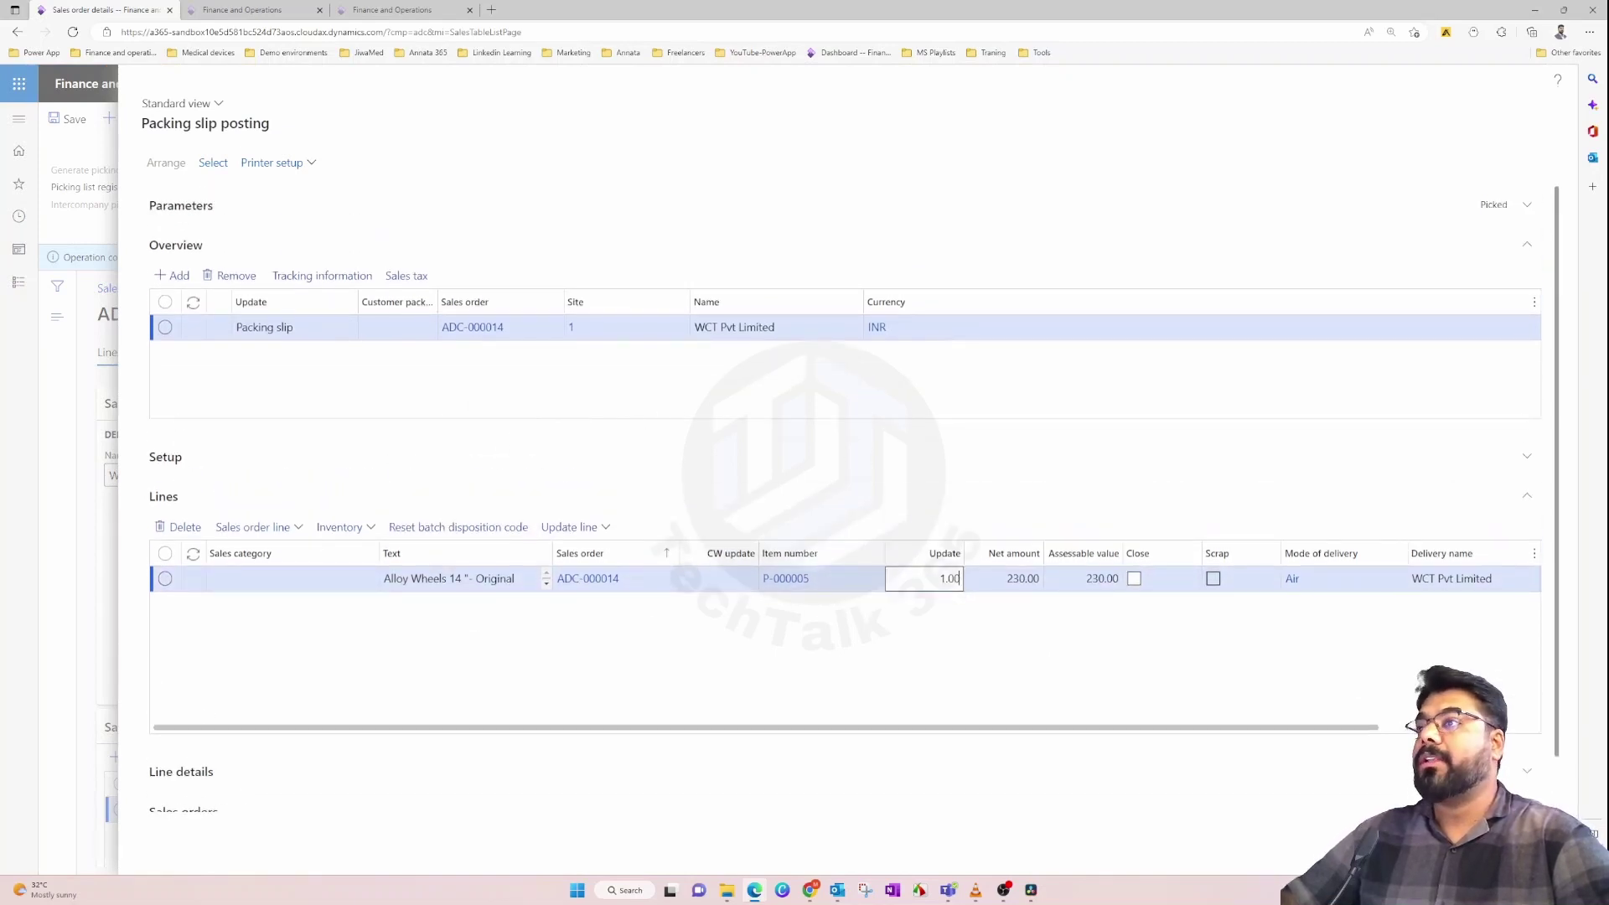
click(1477, 848)
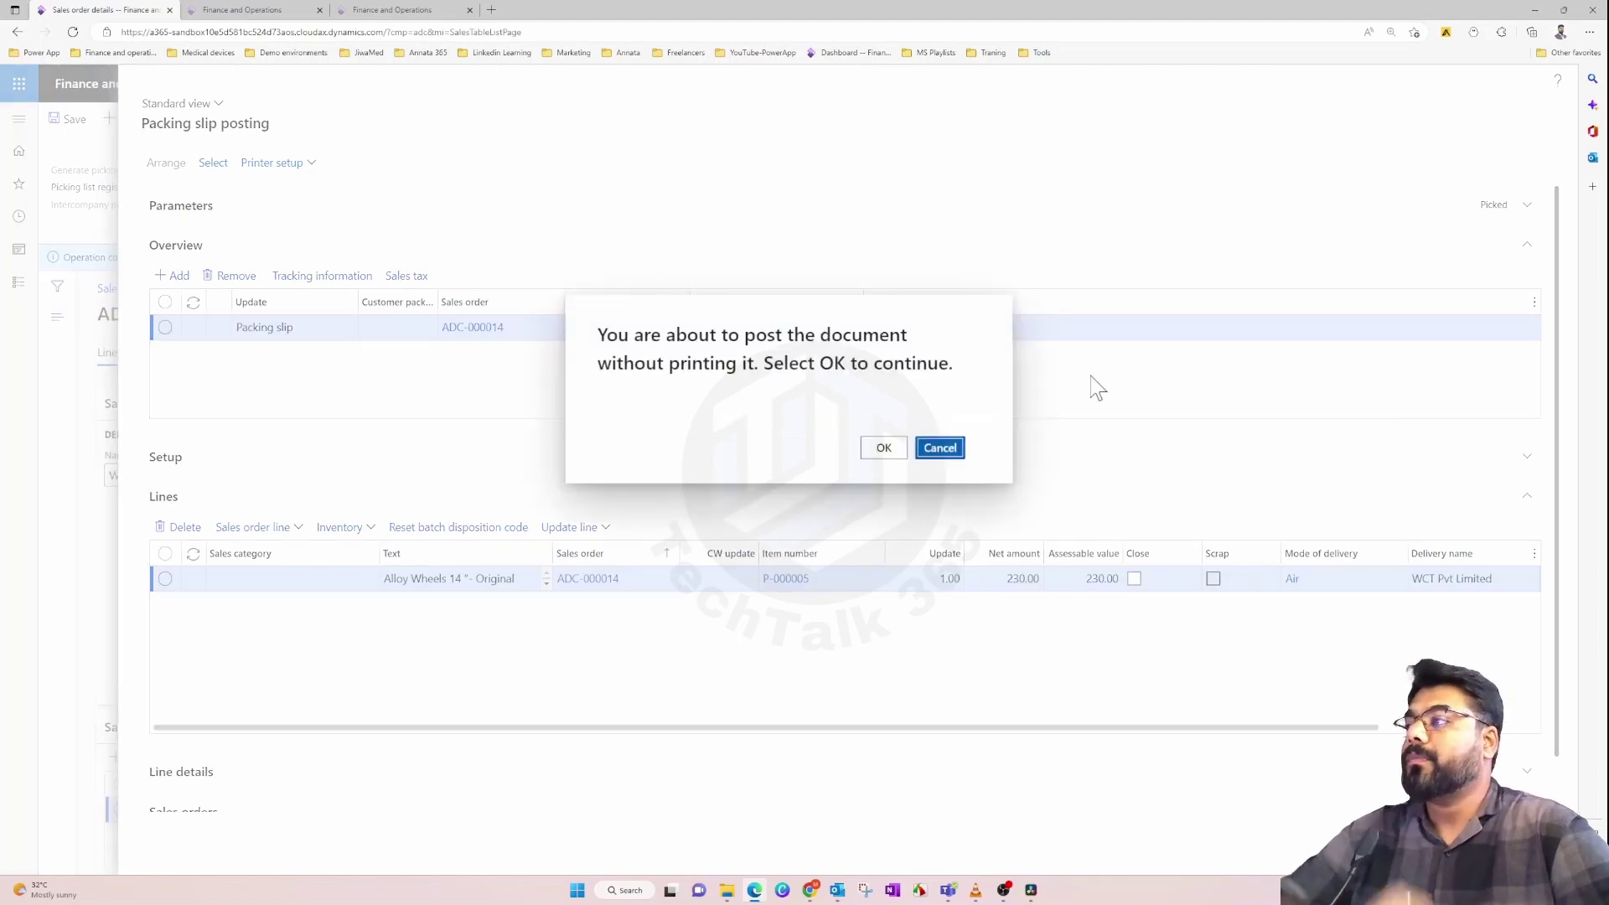
click(882, 447)
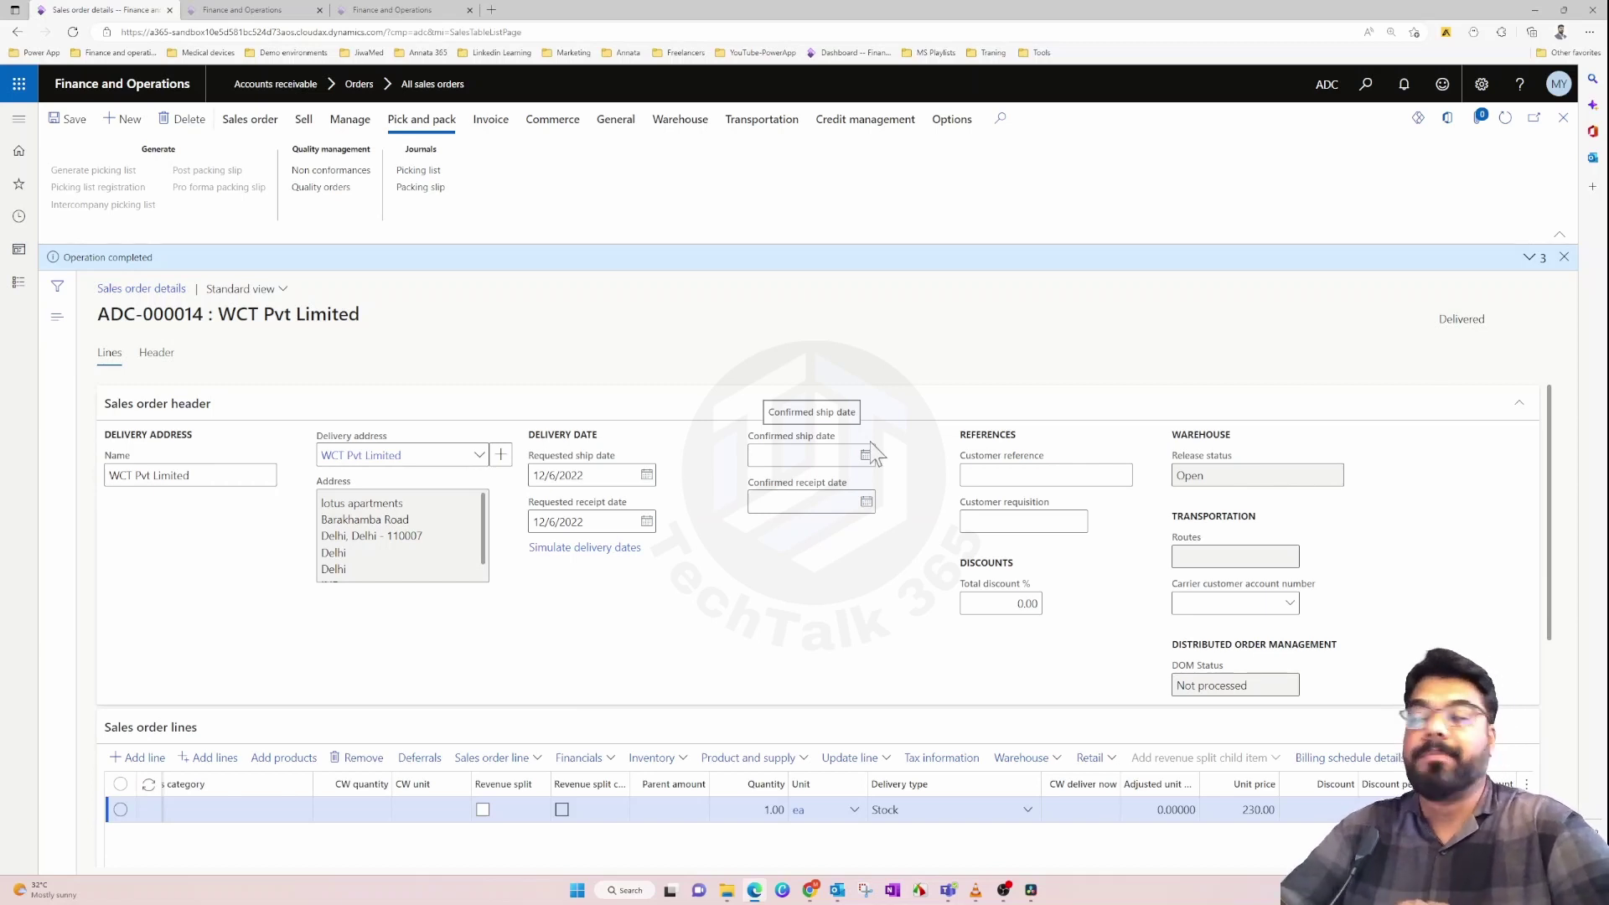
Step: Examine the ledger accounts and amounts in the packing slip's voucher transactions and return to the sales order
click(422, 188)
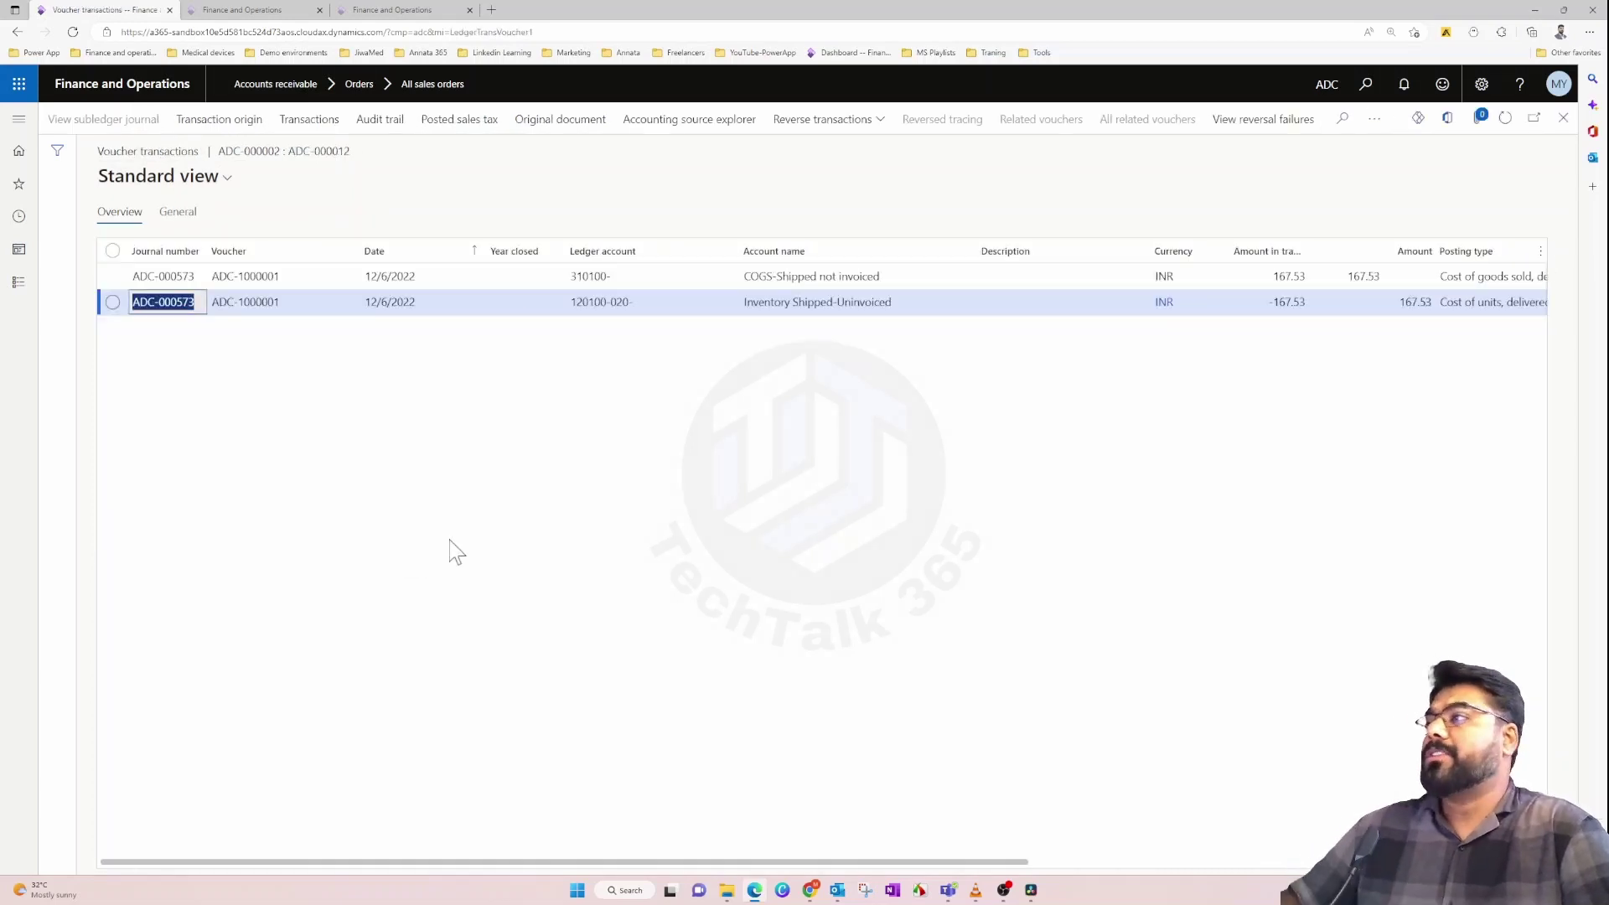
click(811, 276)
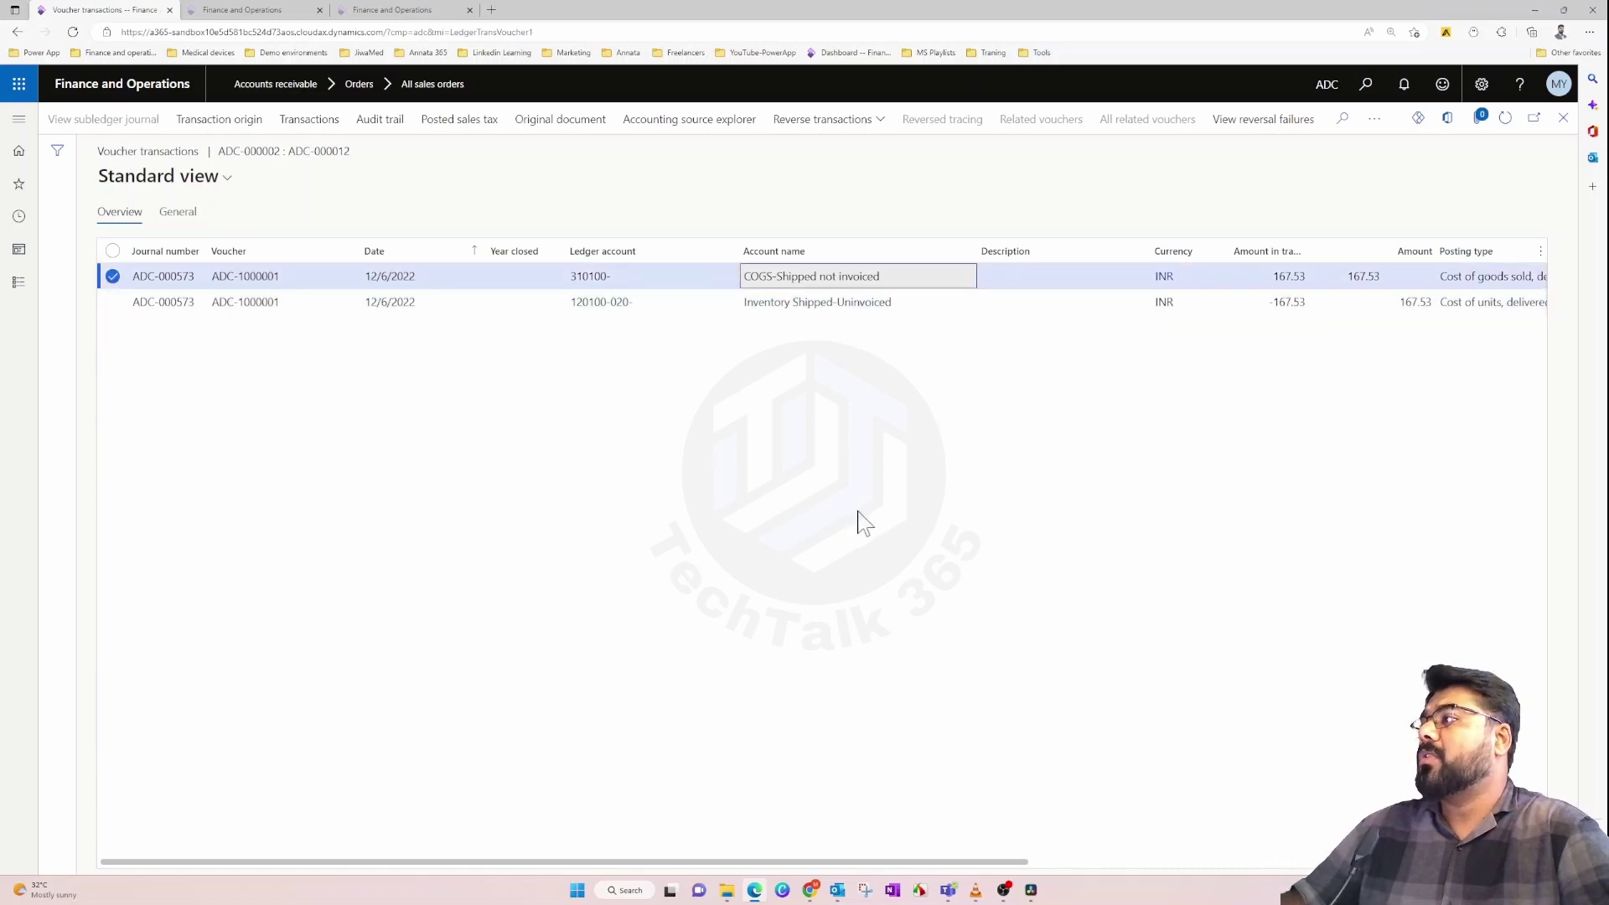
click(838, 302)
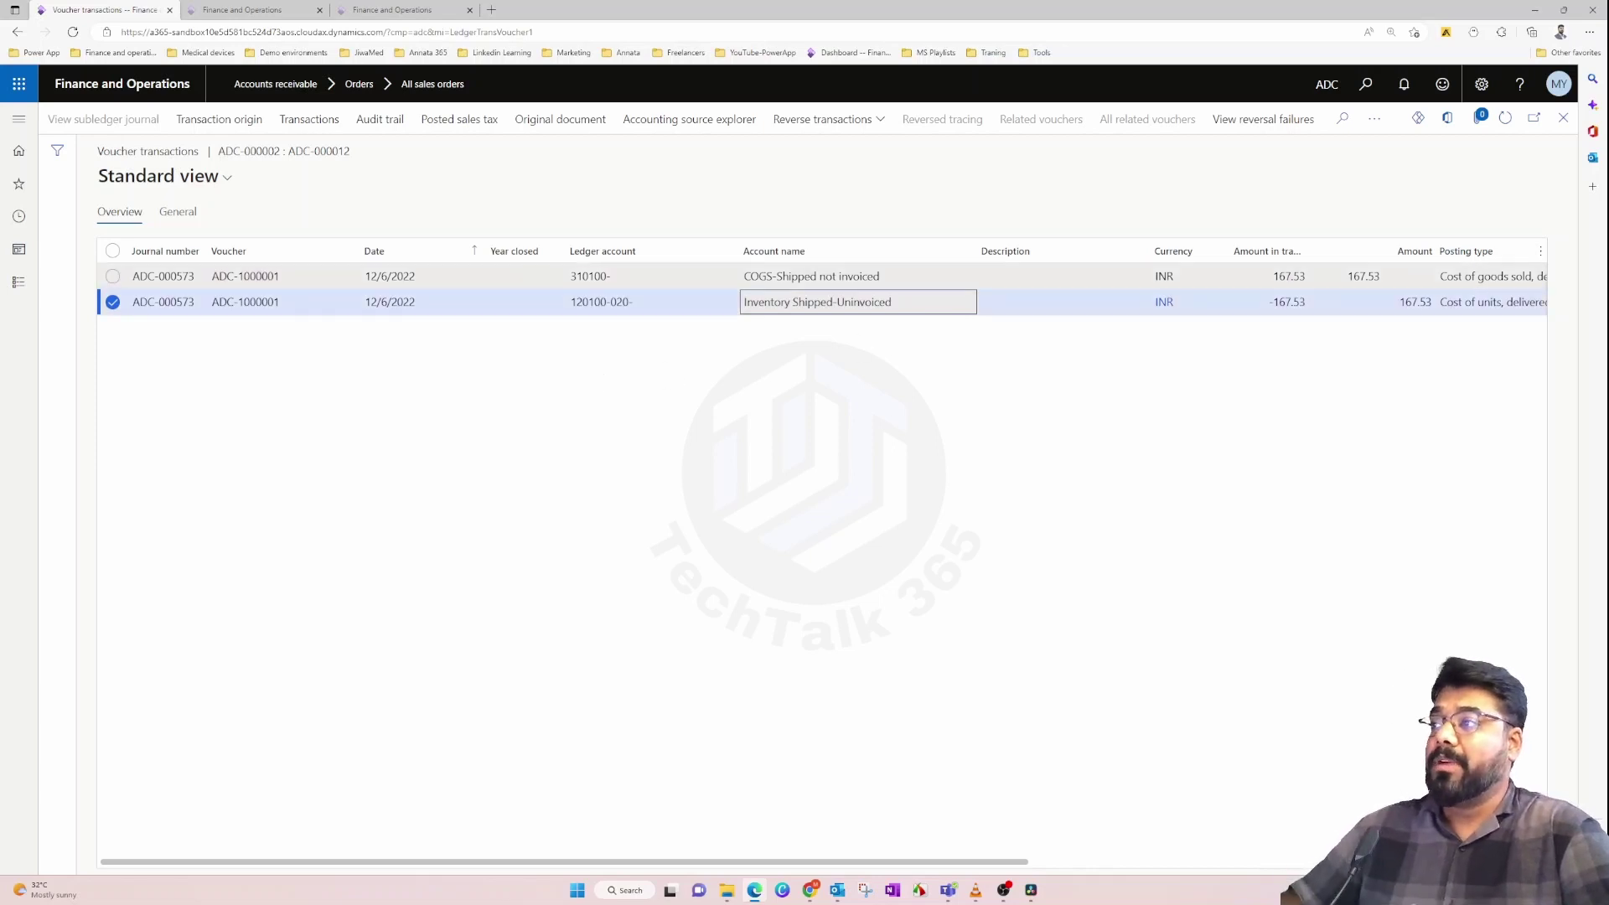
drag(611, 276, 556, 284)
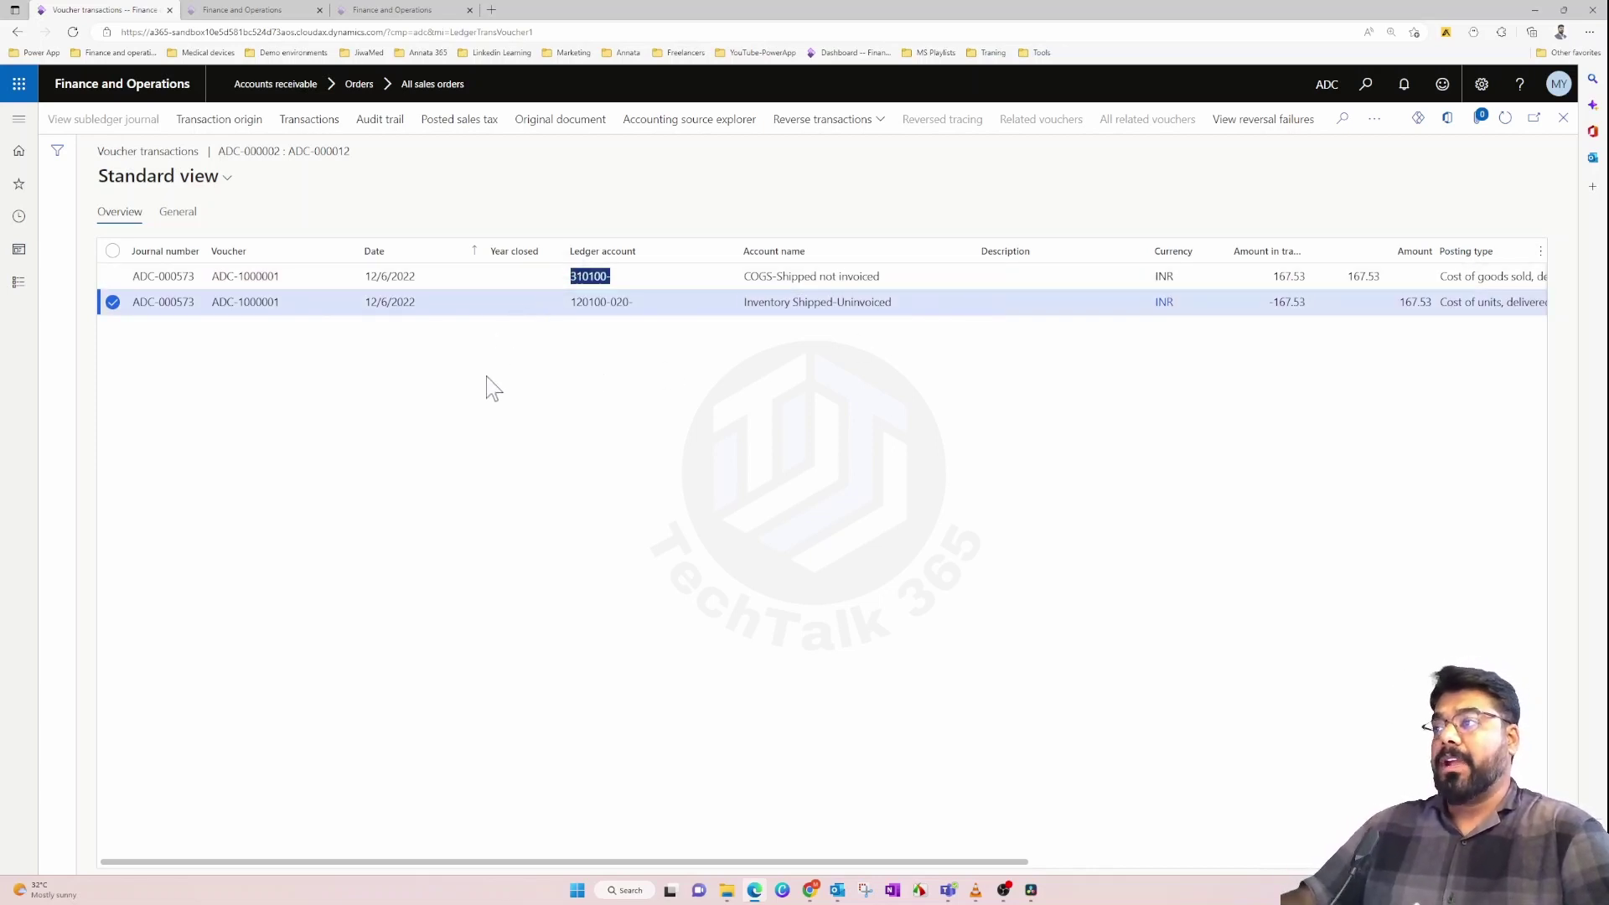
drag(634, 302, 567, 305)
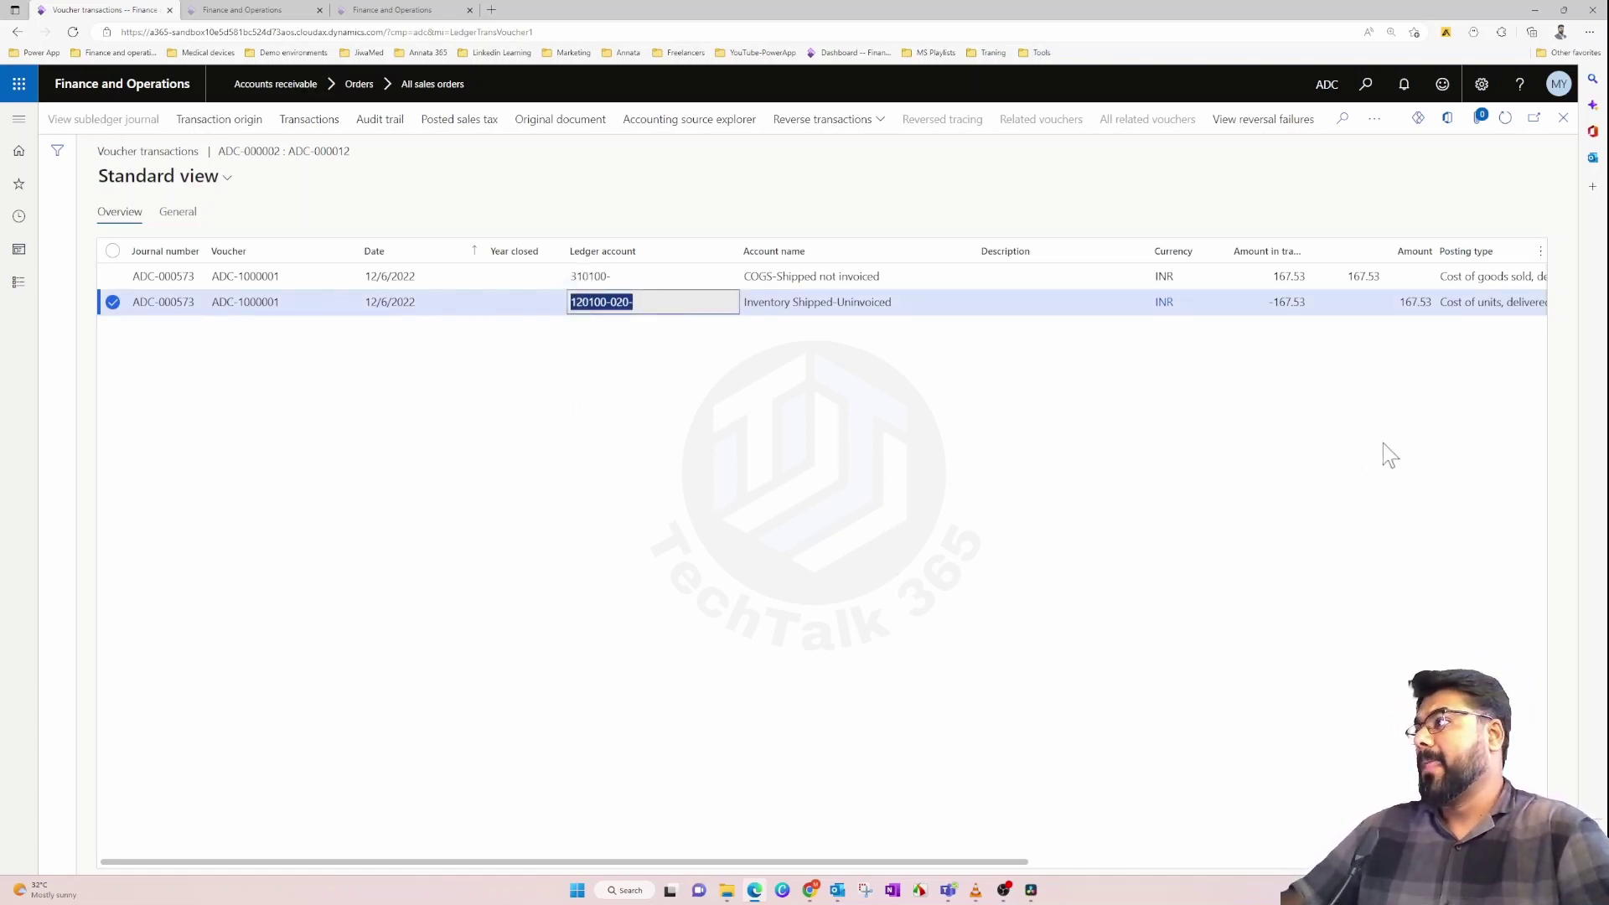
drag(1309, 276, 1272, 278)
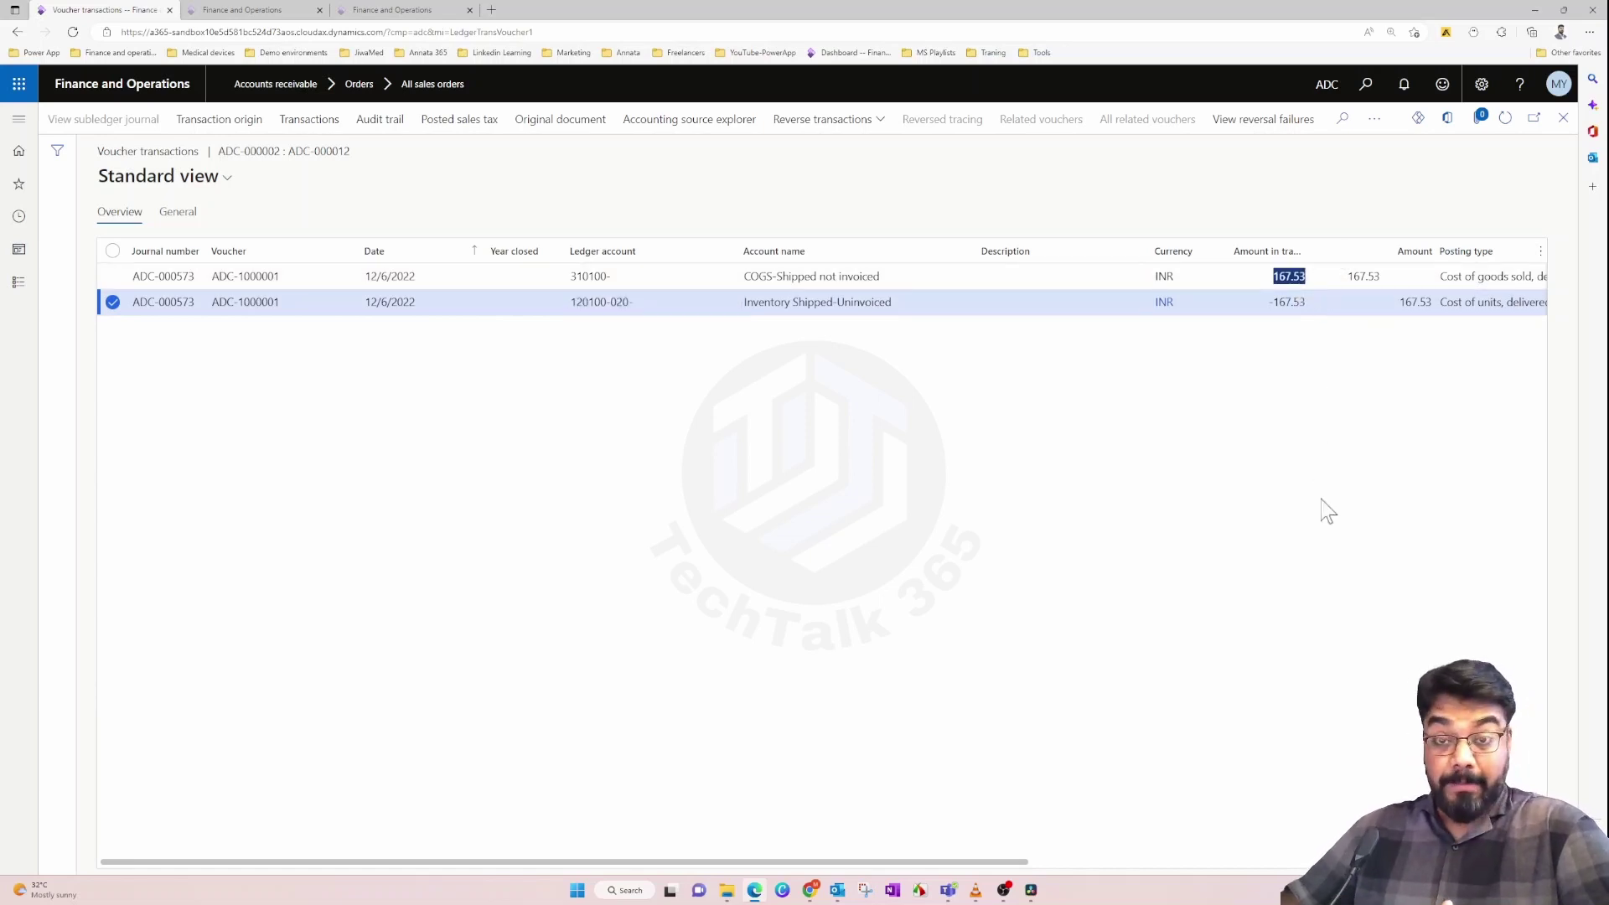
drag(1310, 303, 1267, 304)
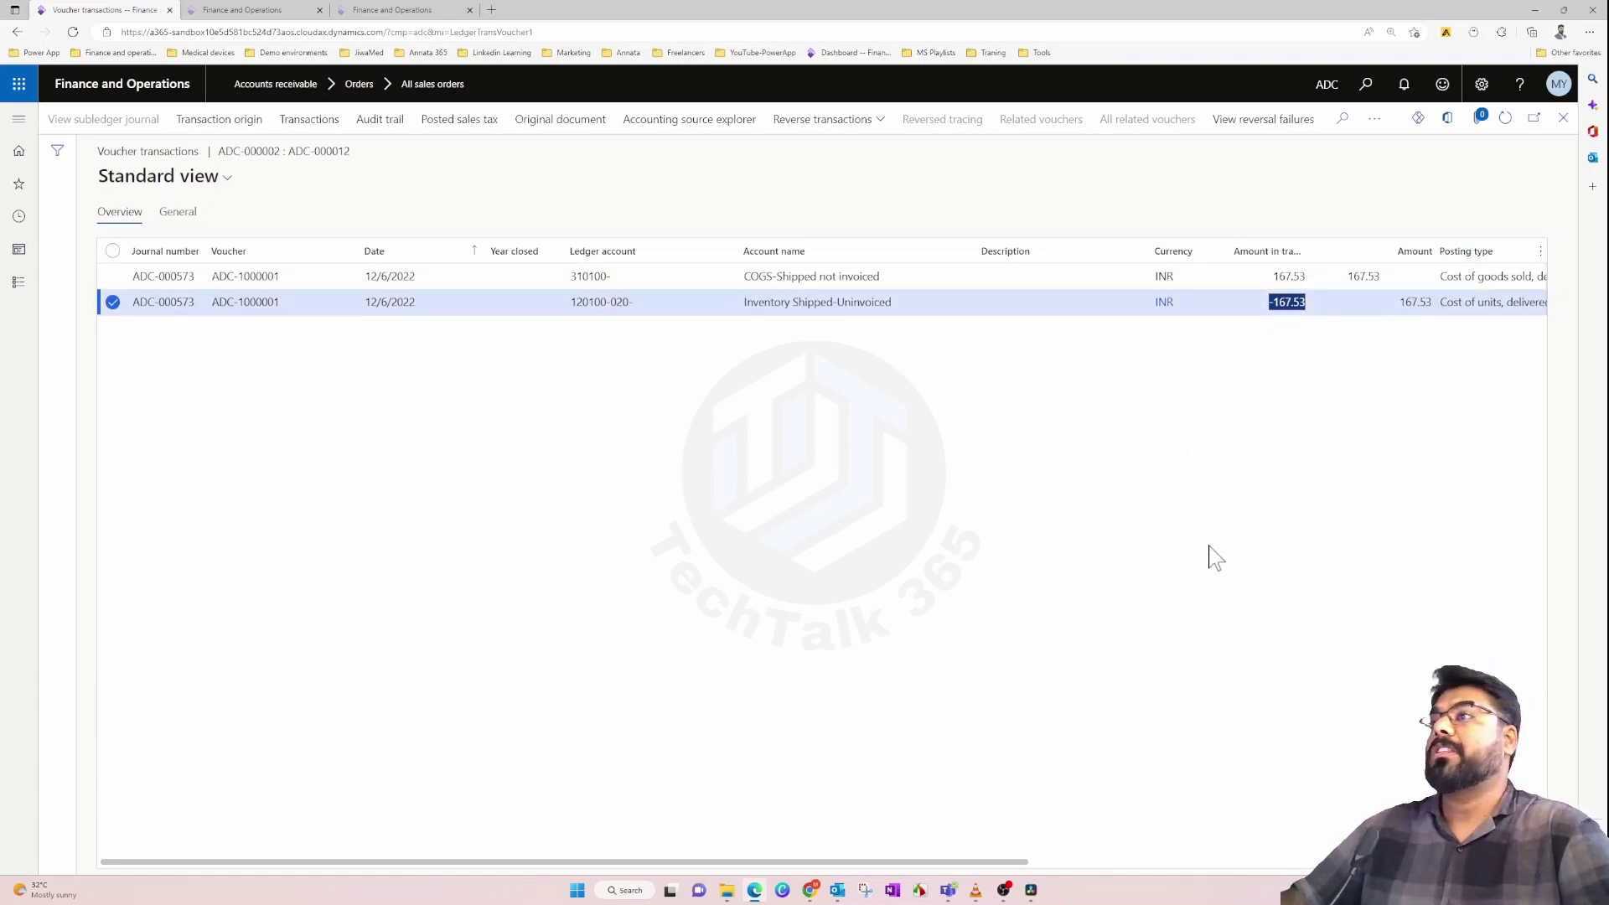
click(1564, 117)
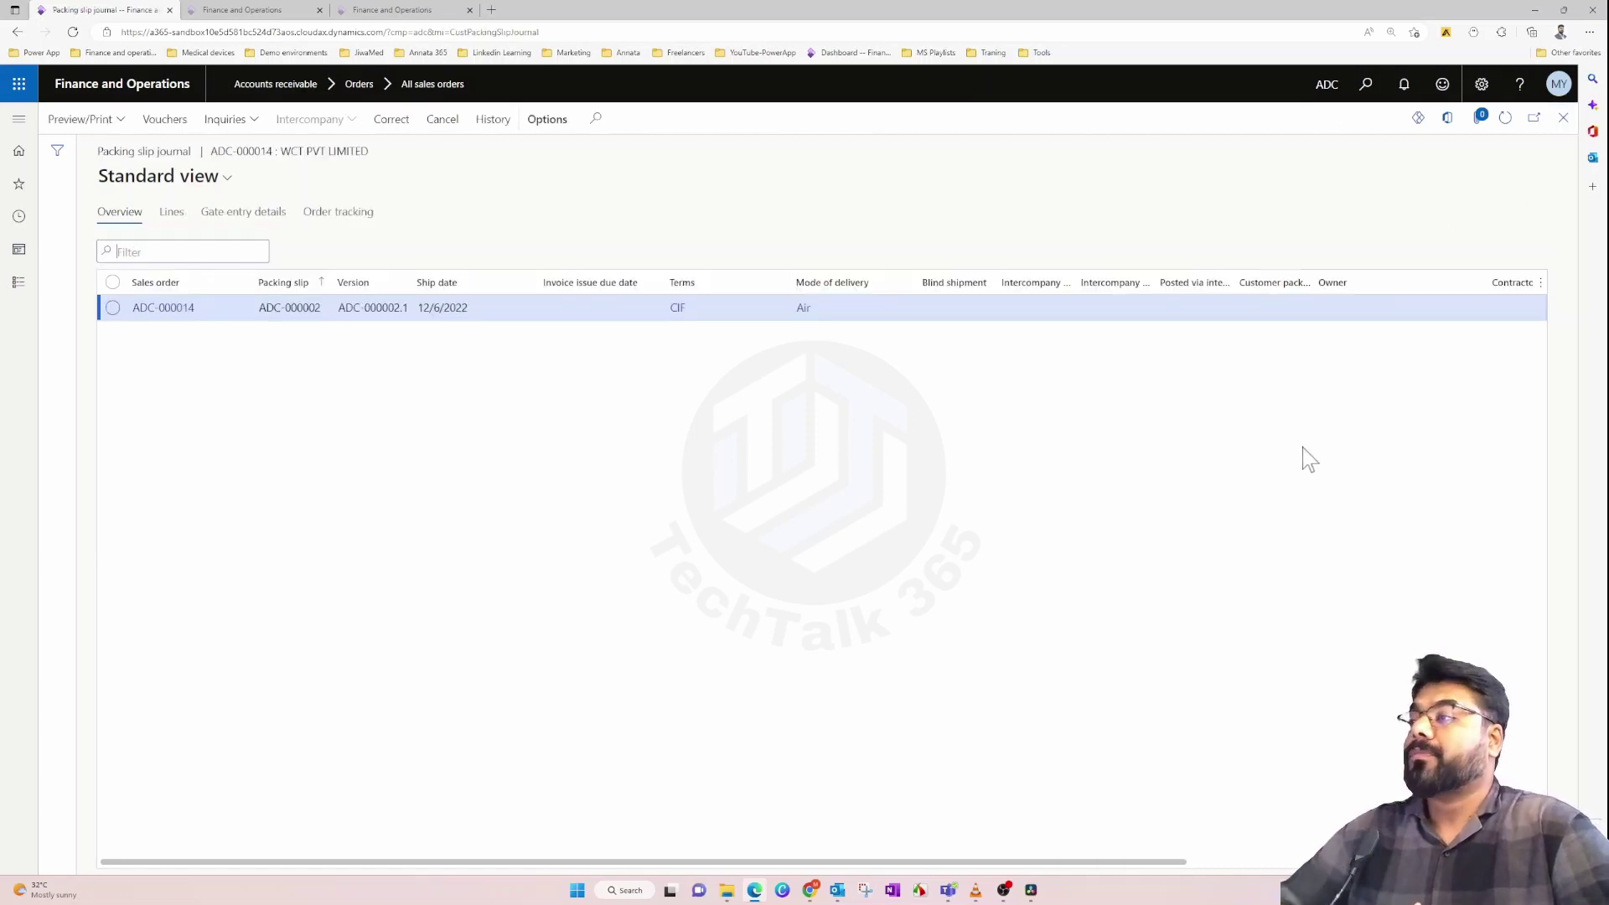
click(1562, 119)
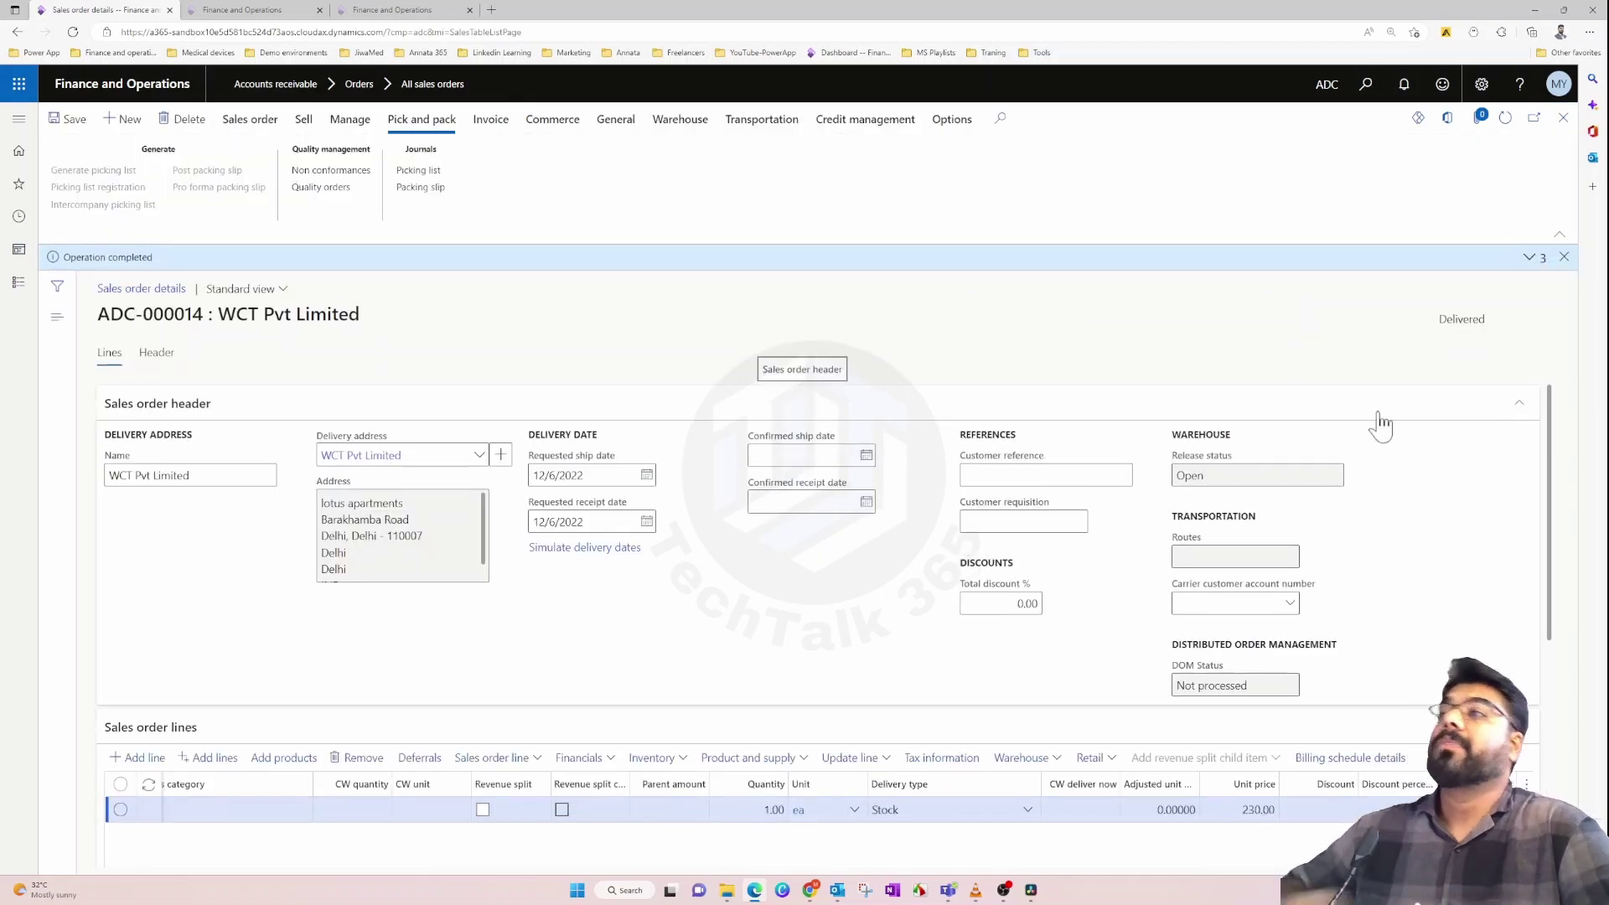
Step: Post the sales order's invoice based on its packing slip, without printing it
click(491, 119)
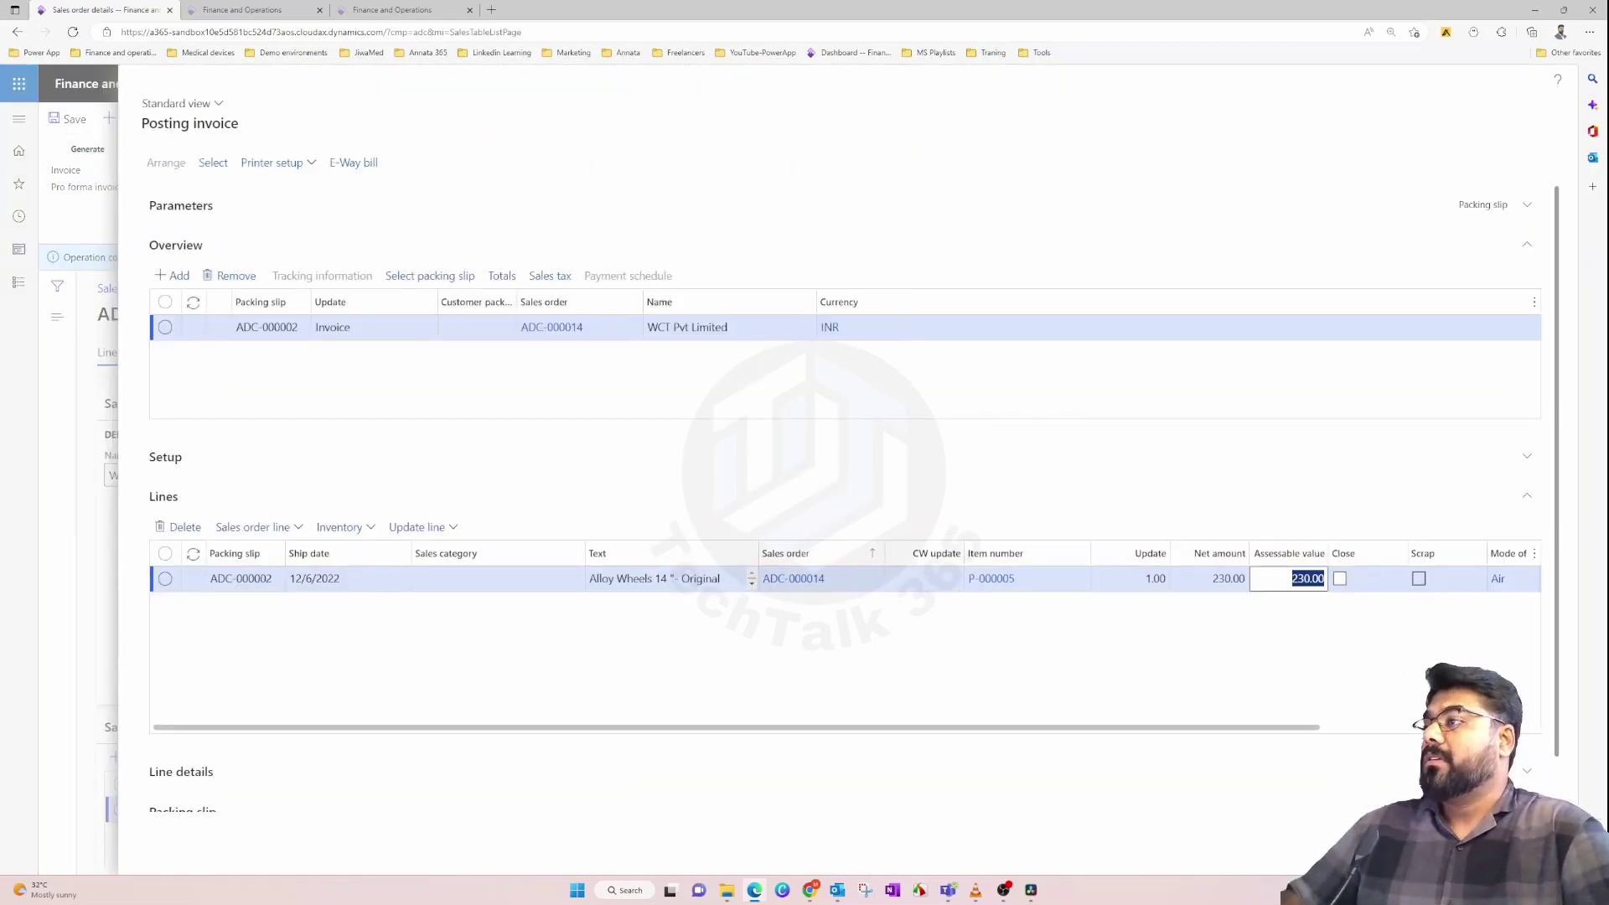
key(Return)
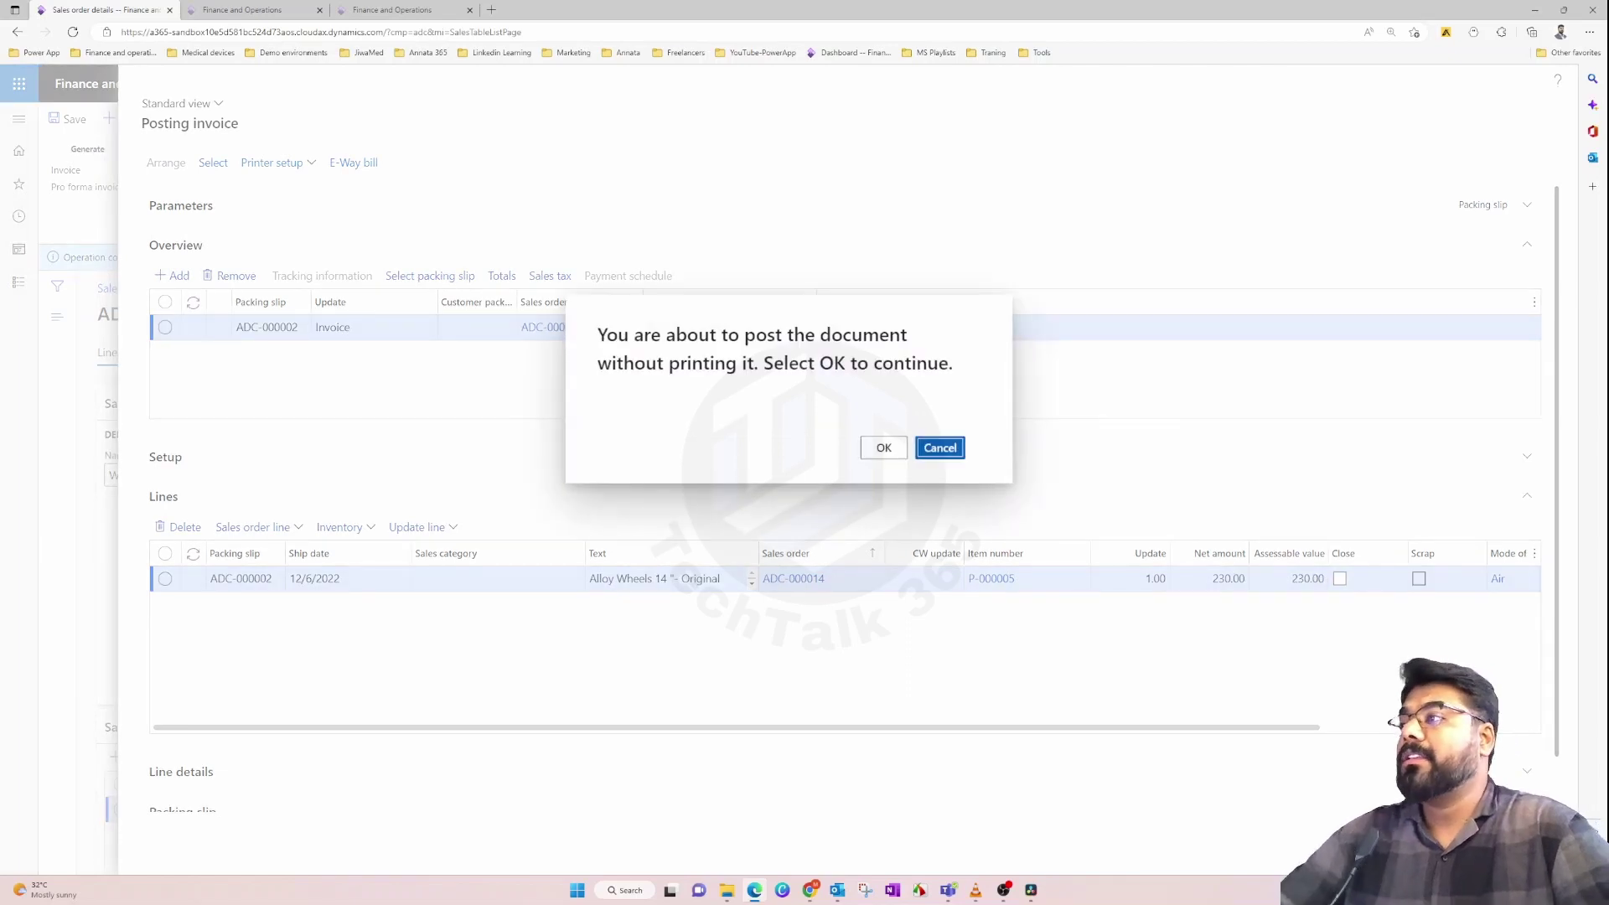
click(888, 451)
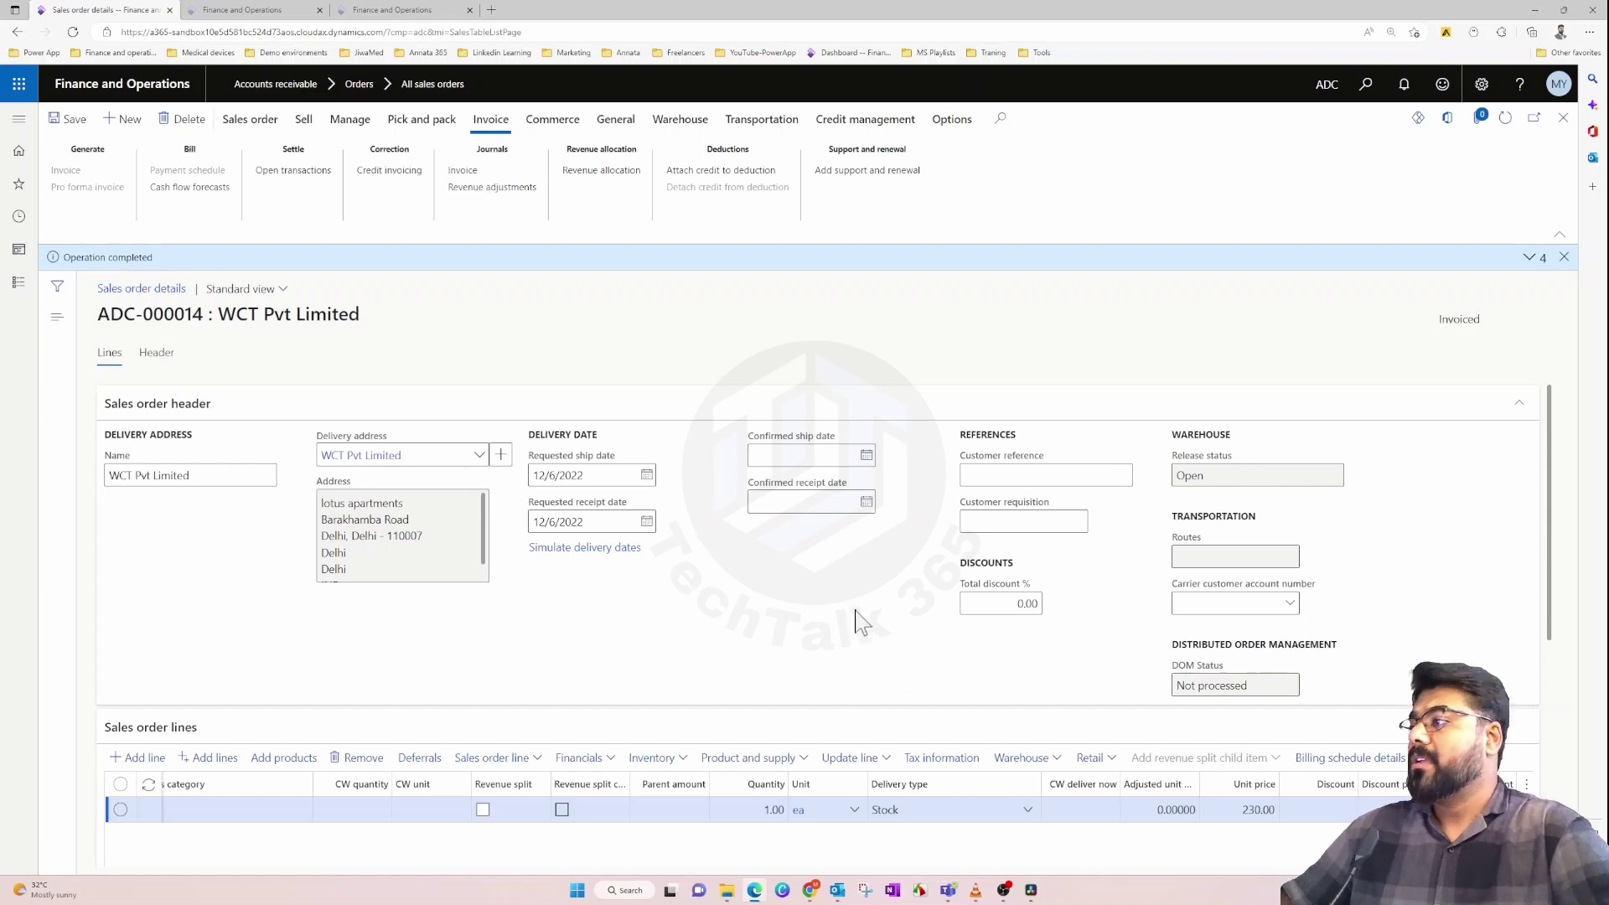
Step: Create a new sales order for the customer WCT Pvt Limited with site 1 and warehouse CS
scroll(860, 620, down, 2)
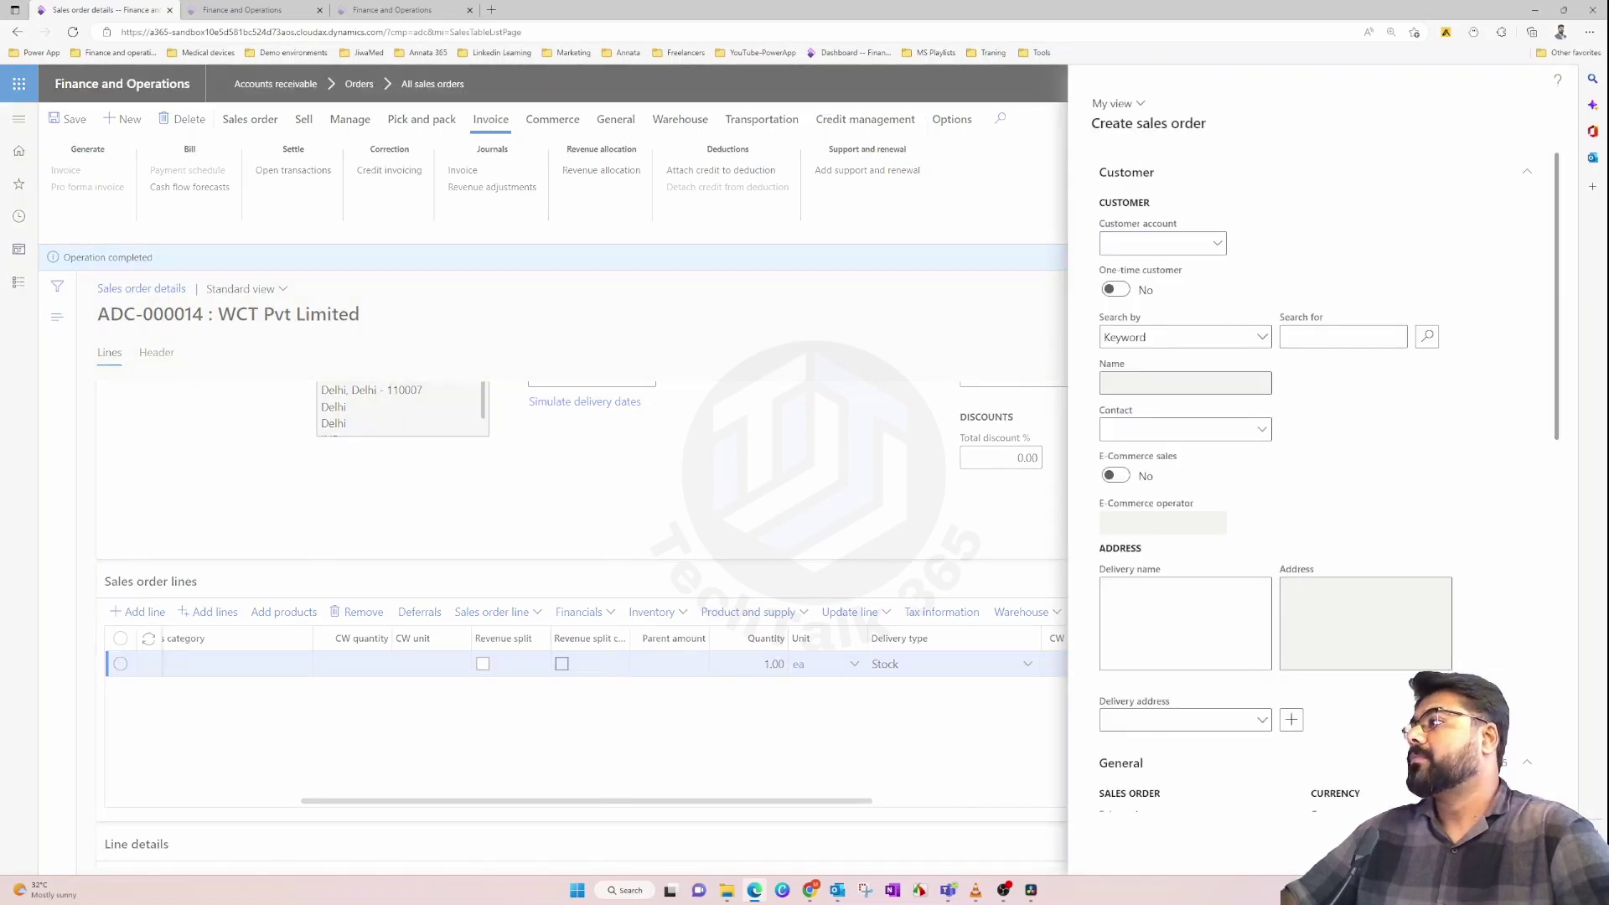
click(1217, 244)
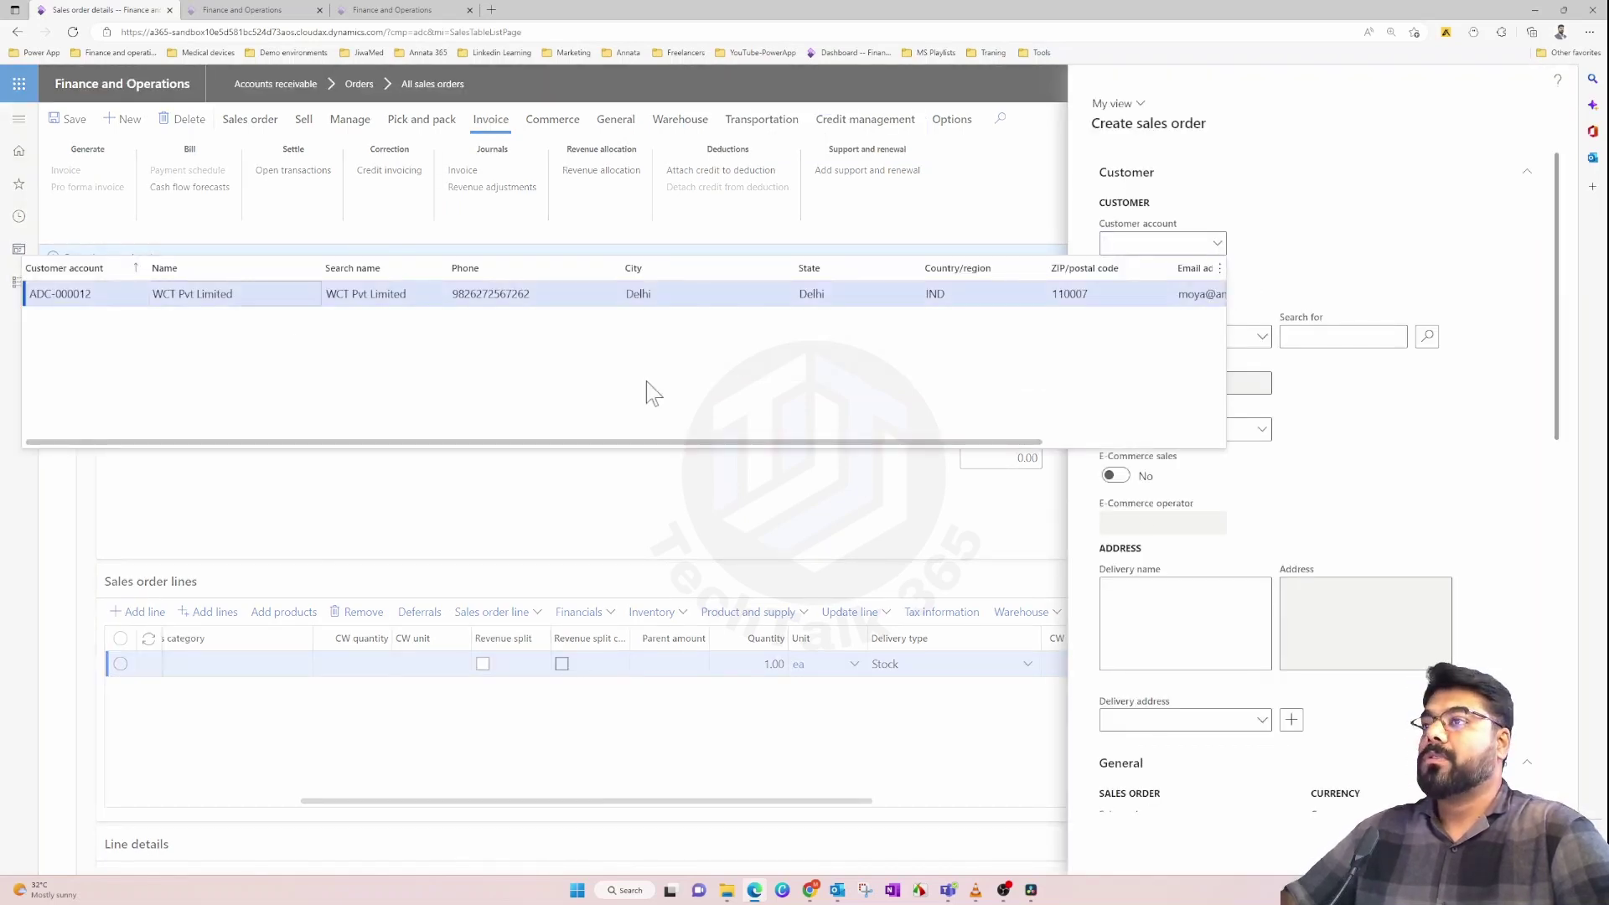
key(Return)
scroll(1521, 549, down, 1)
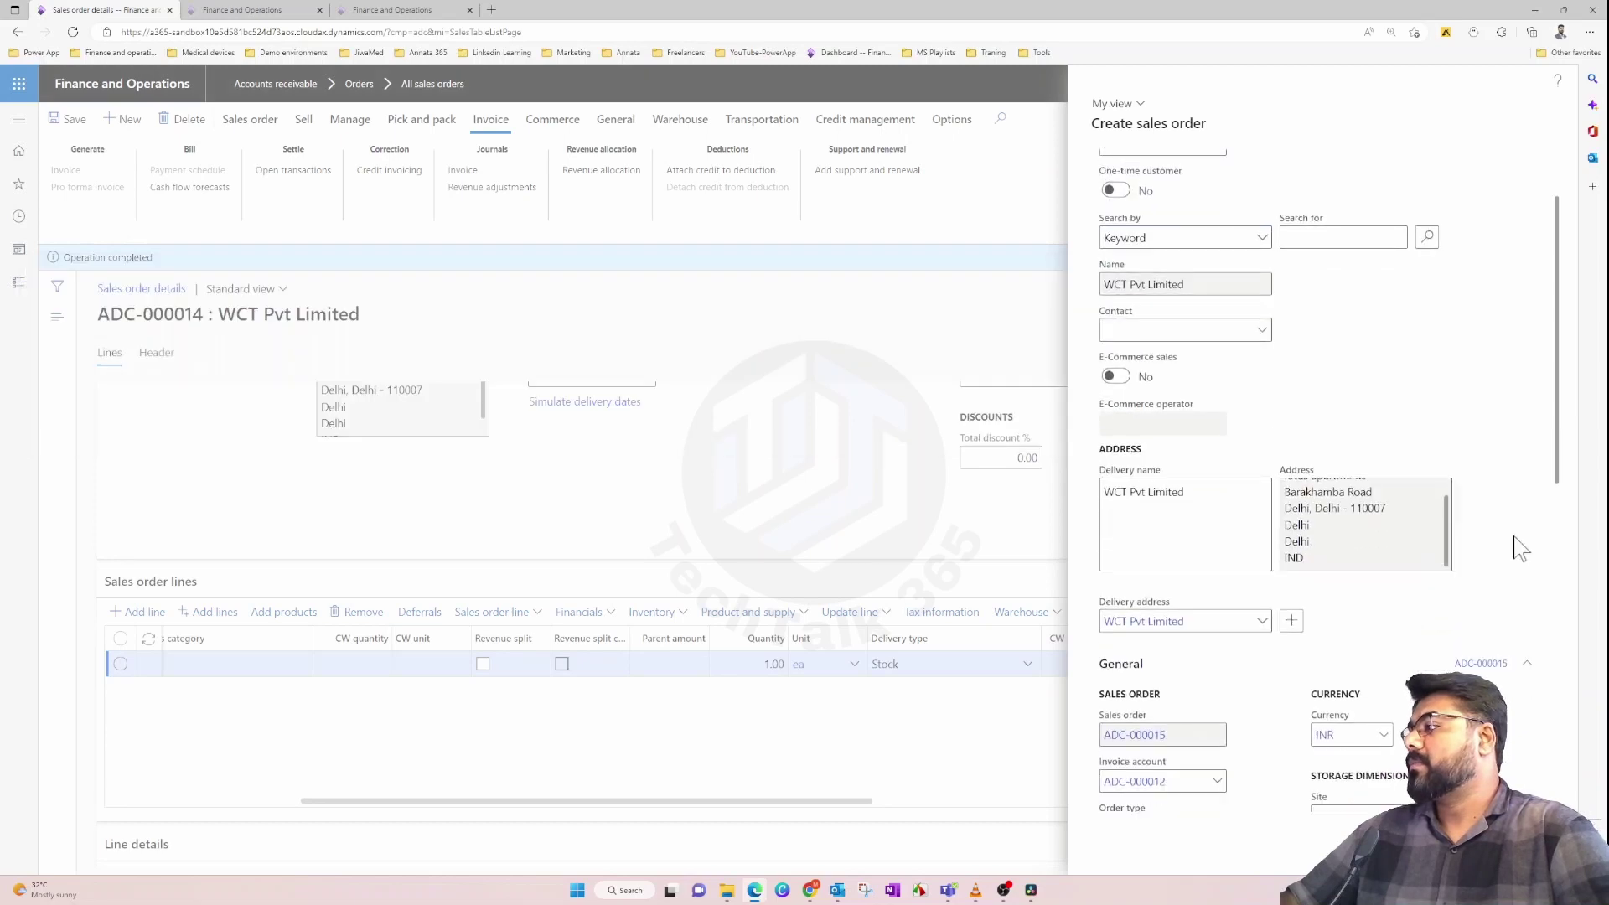
scroll(1509, 558, down, 3)
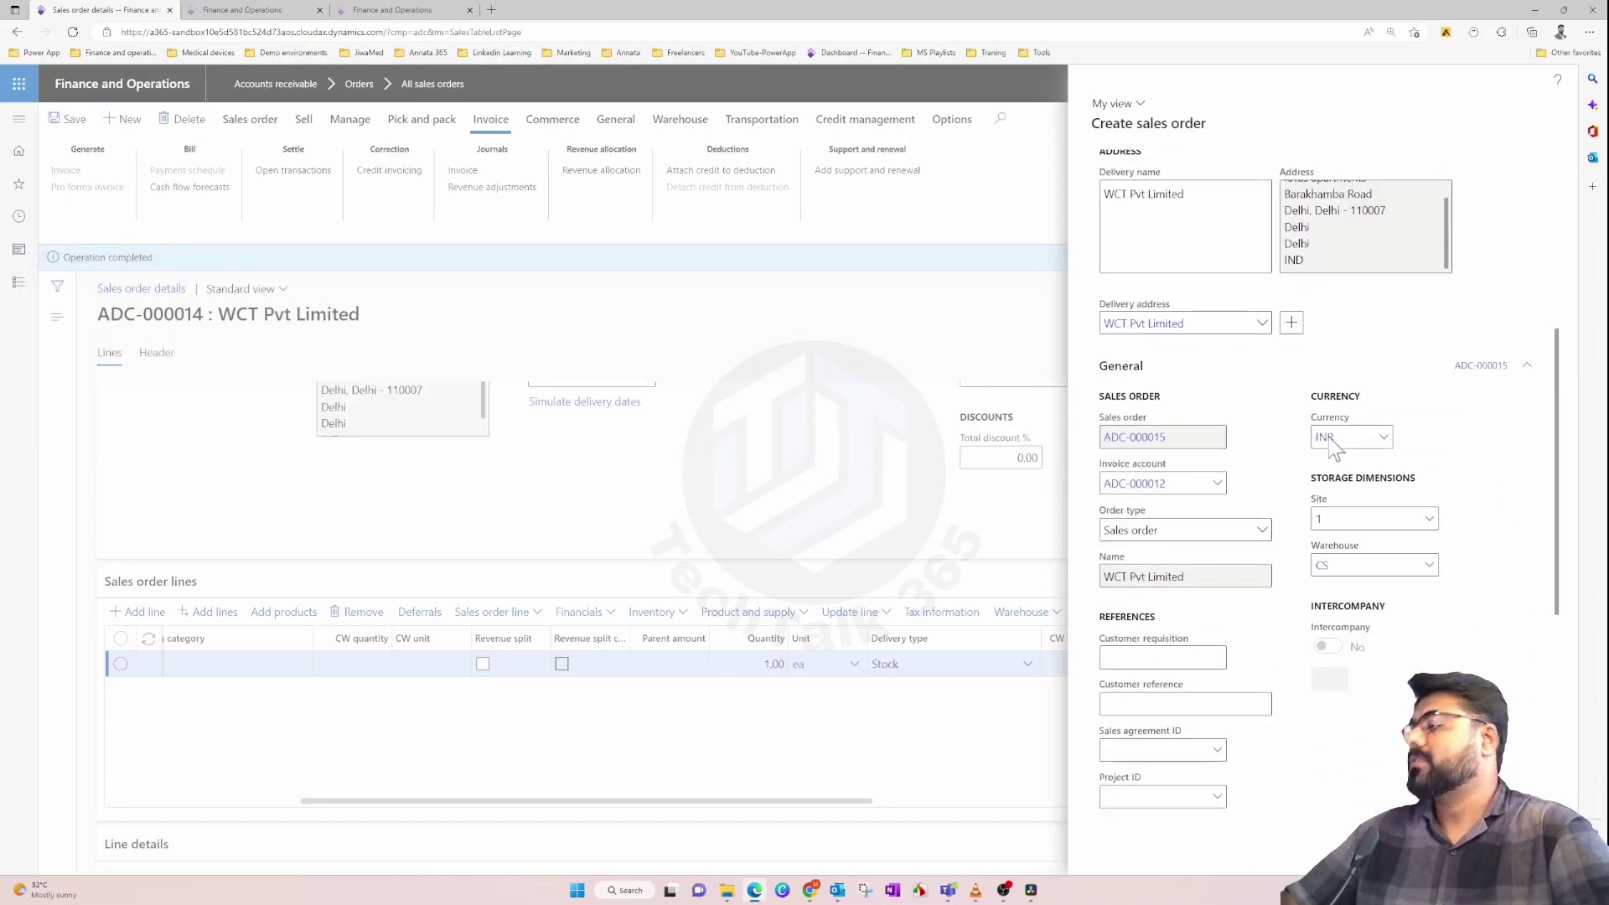
key(Return)
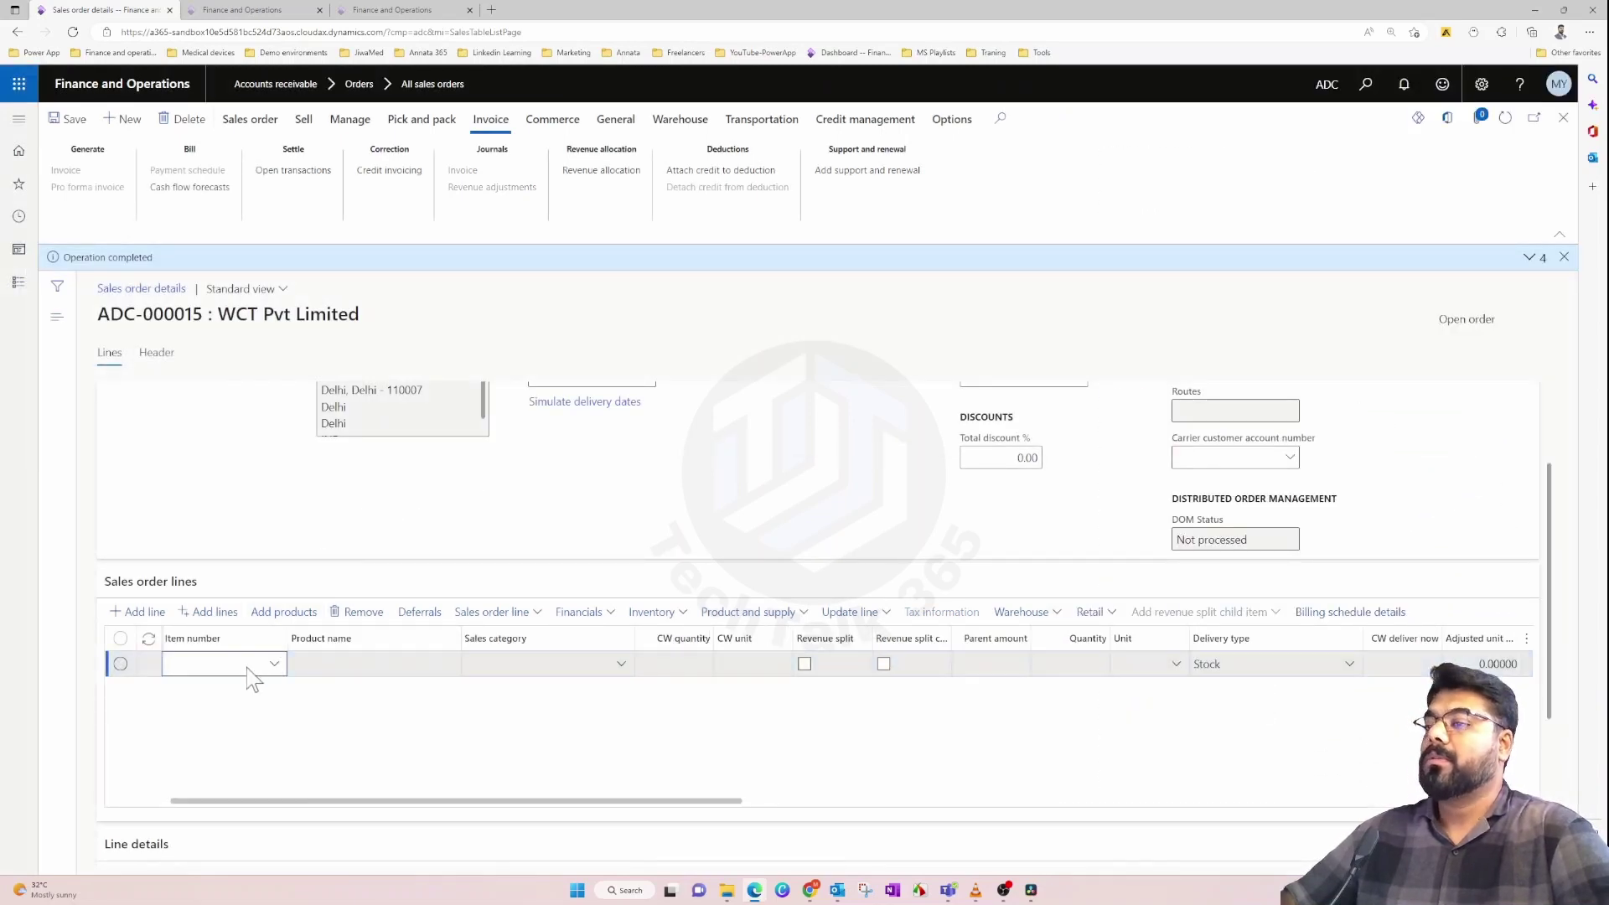
Step: Fill the sales order line with alloy wheels item P-000005 at a unit price of 250
text(a)
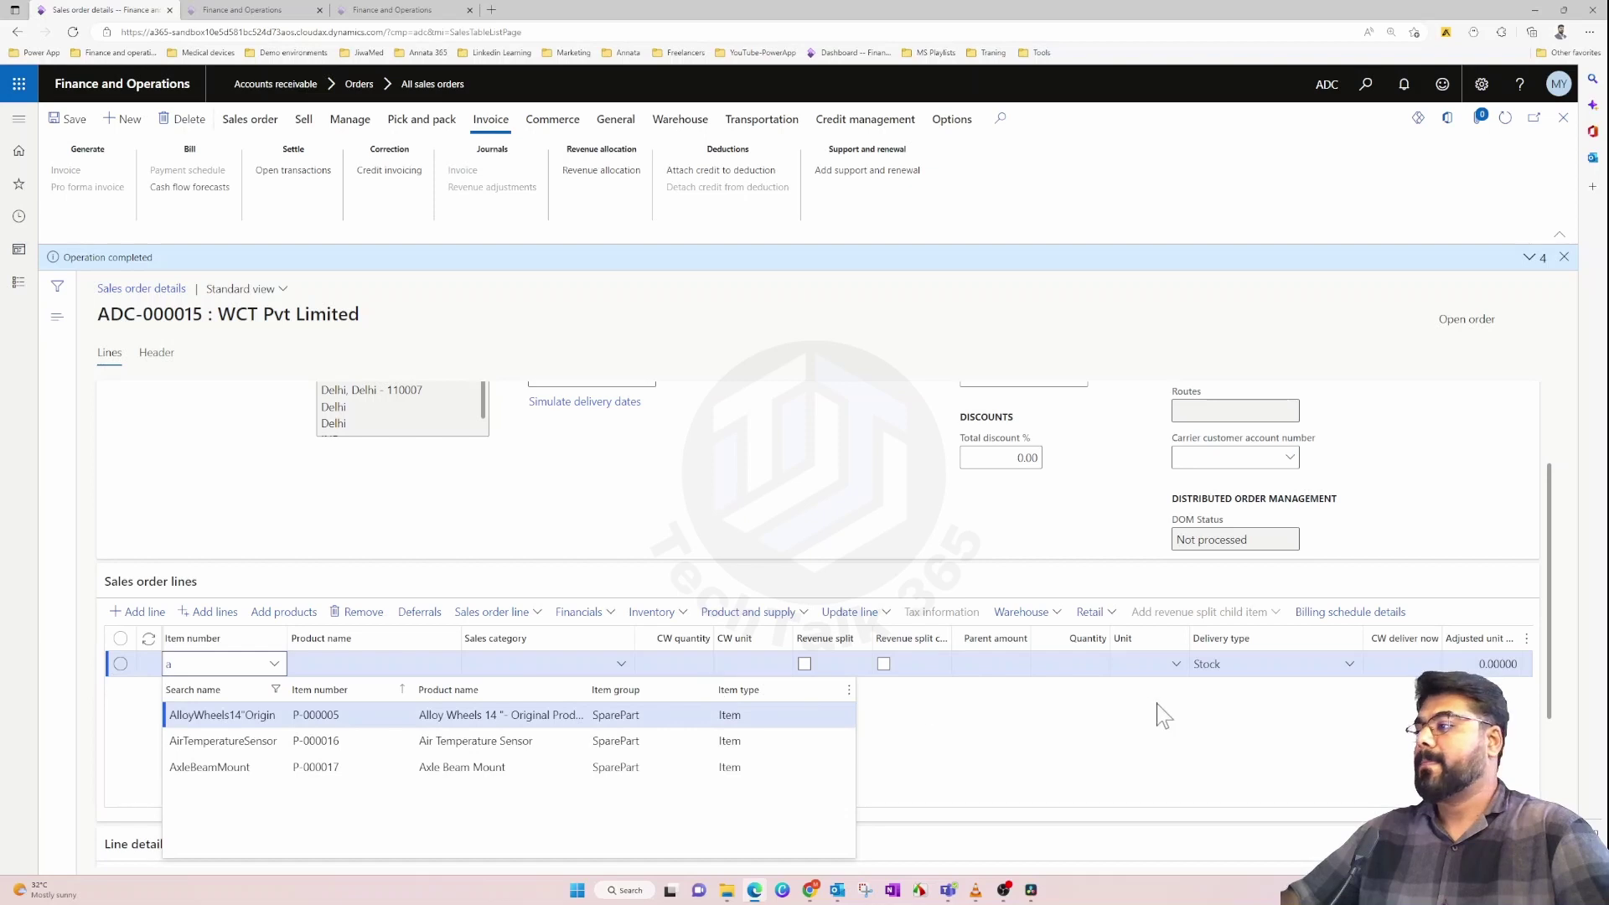
key(Return)
drag(664, 807, 1078, 830)
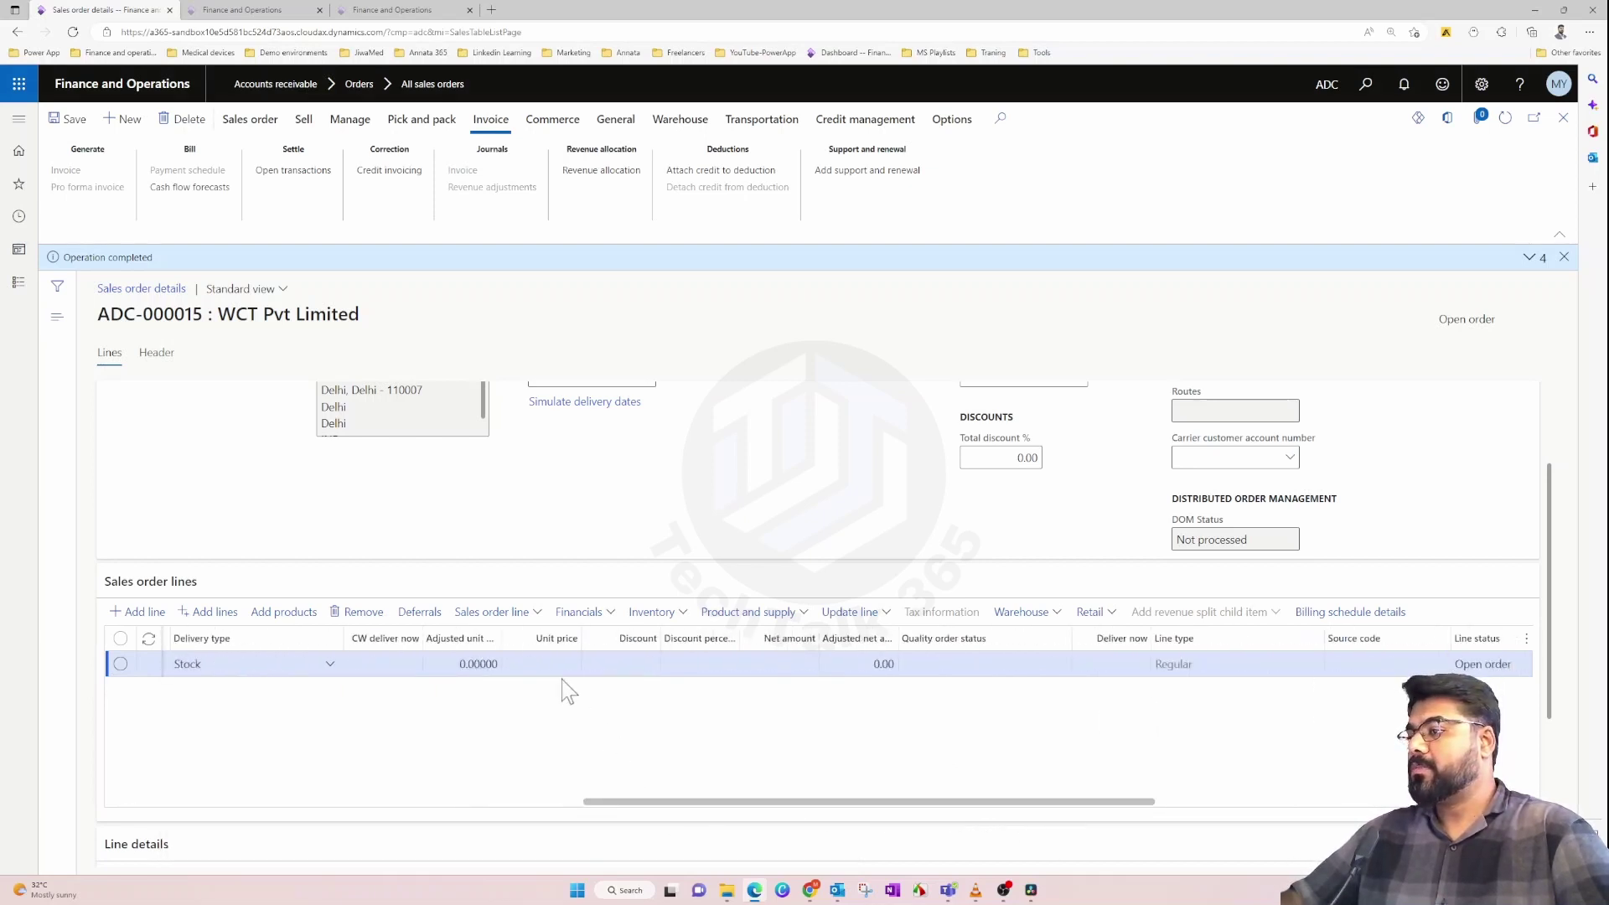
click(553, 664)
text(2)
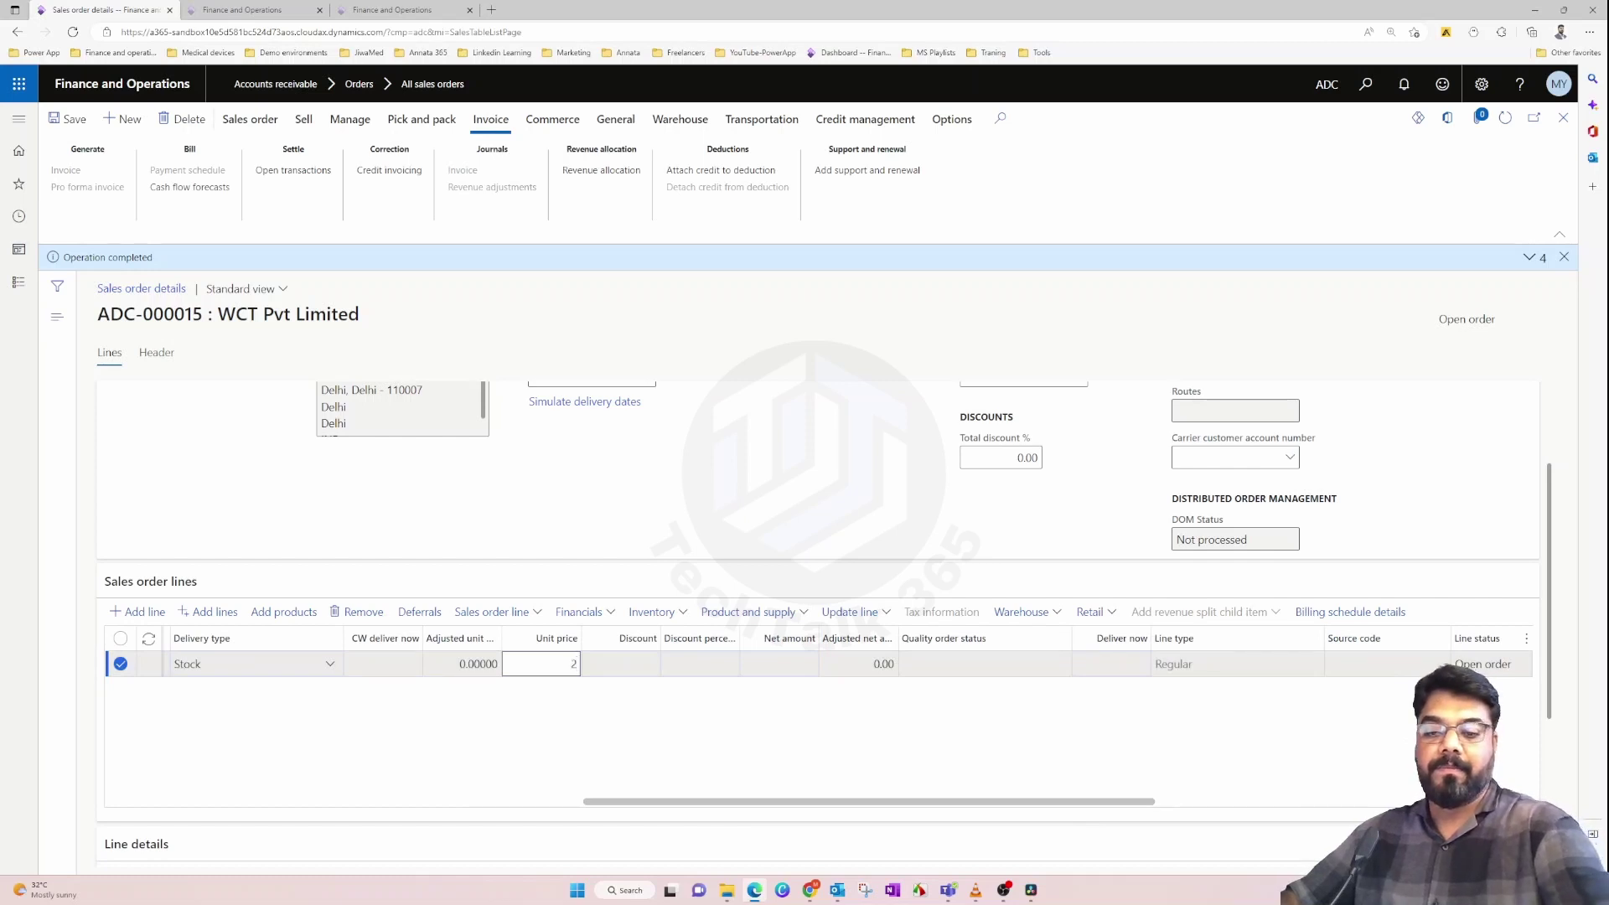
text(50)
click(574, 729)
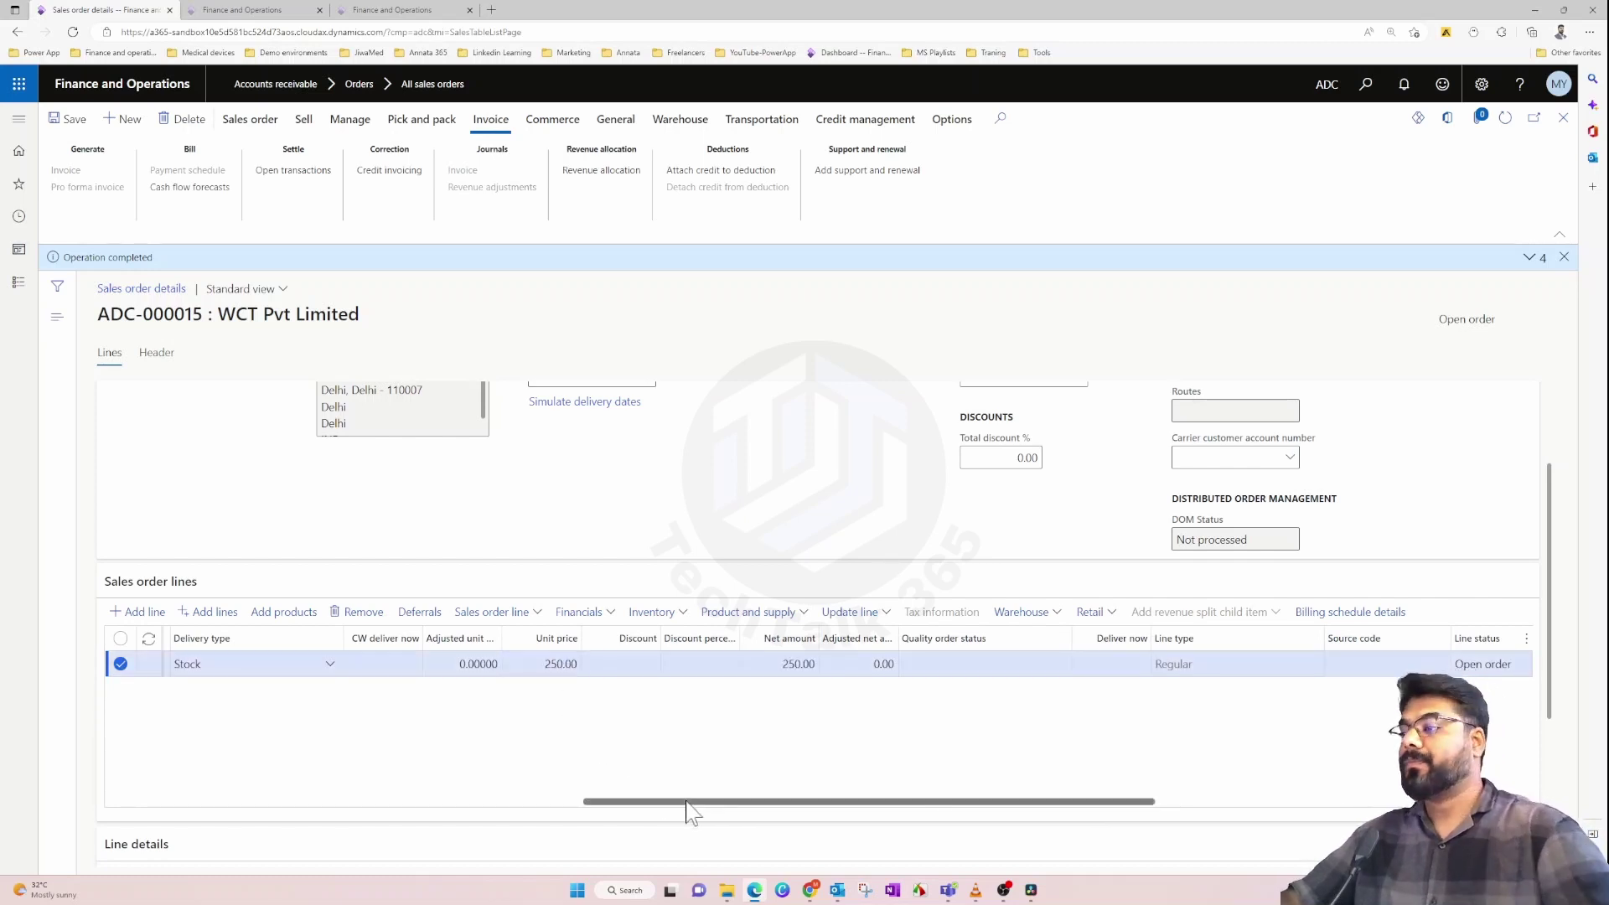
drag(687, 811, 90, 778)
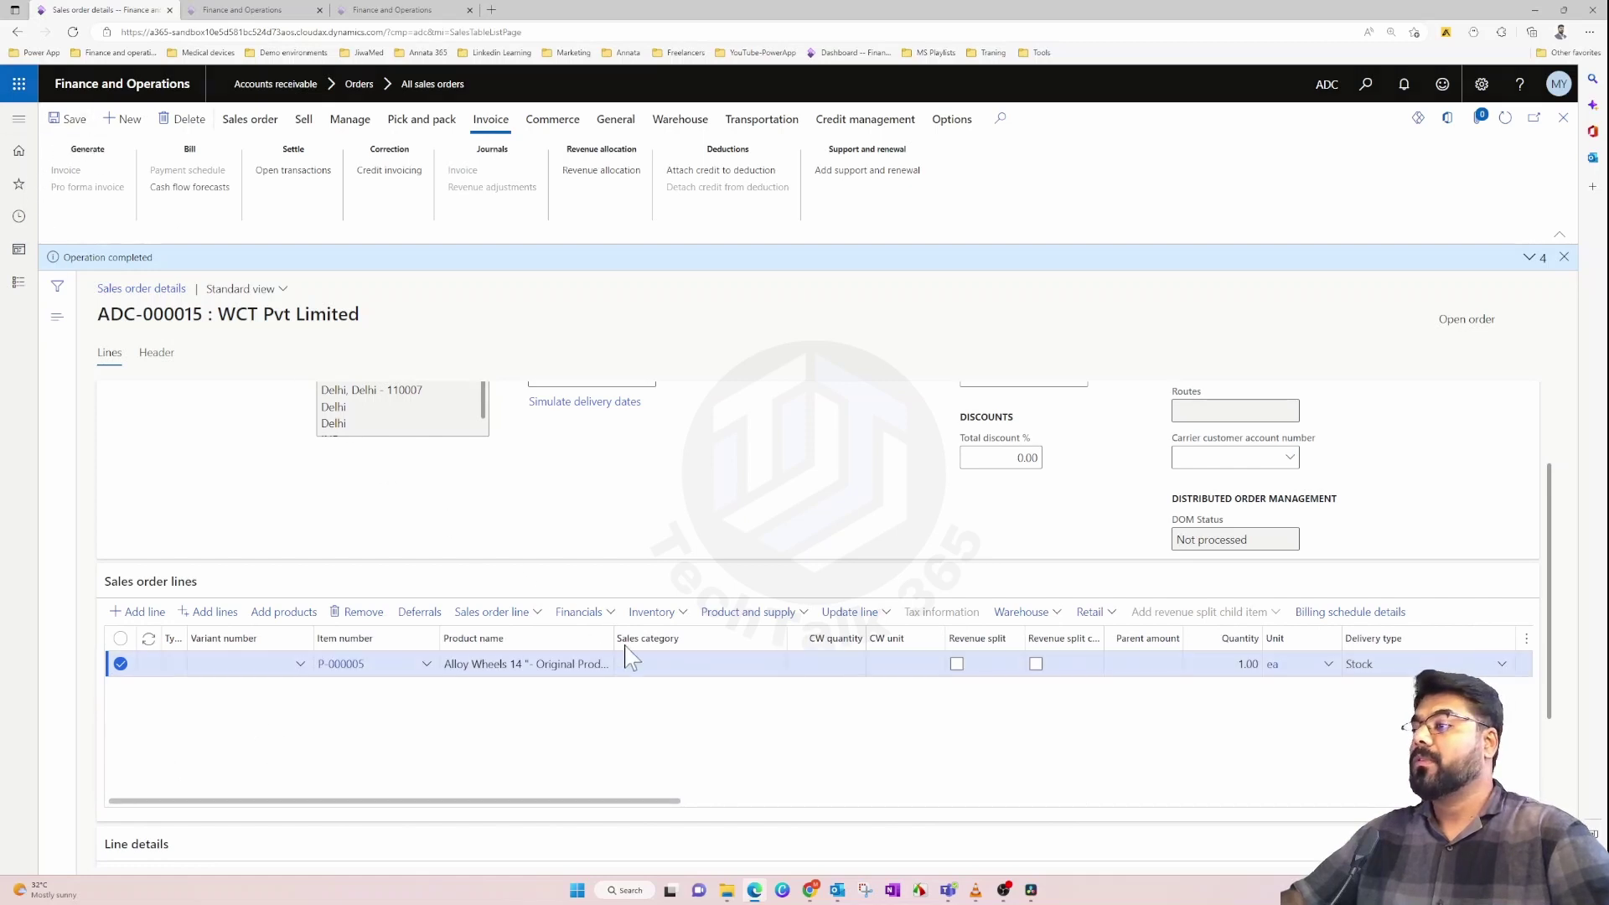
Step: Post the new order's picking list for all quantities and its packing slip for the picked quantity, both without printing
click(251, 124)
click(303, 135)
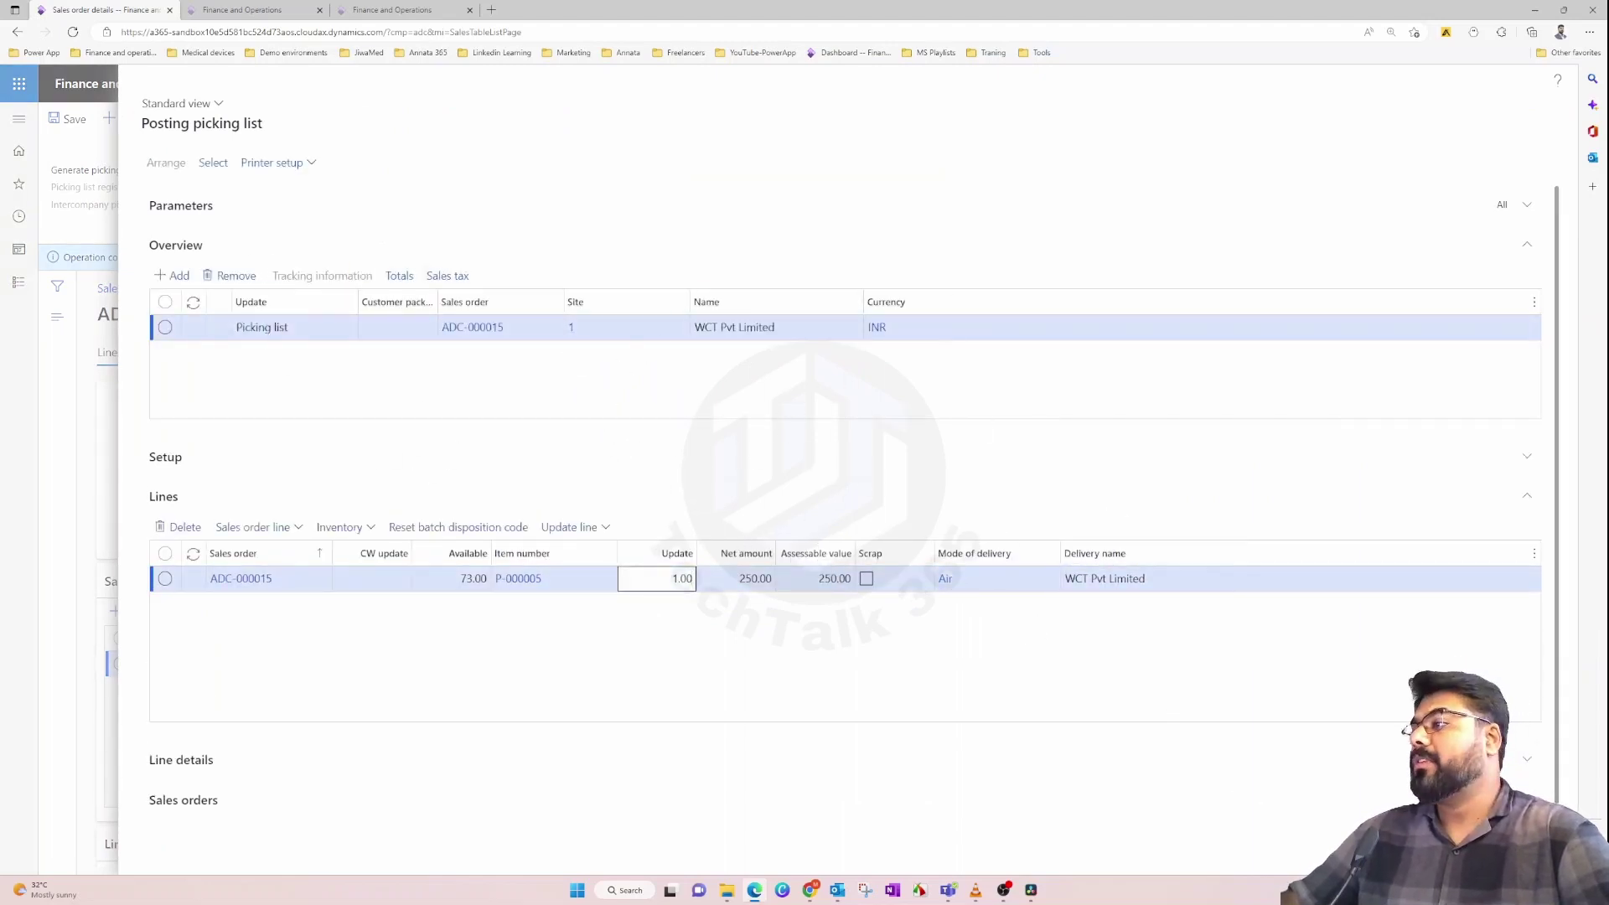
scroll(557, 445, down, 1)
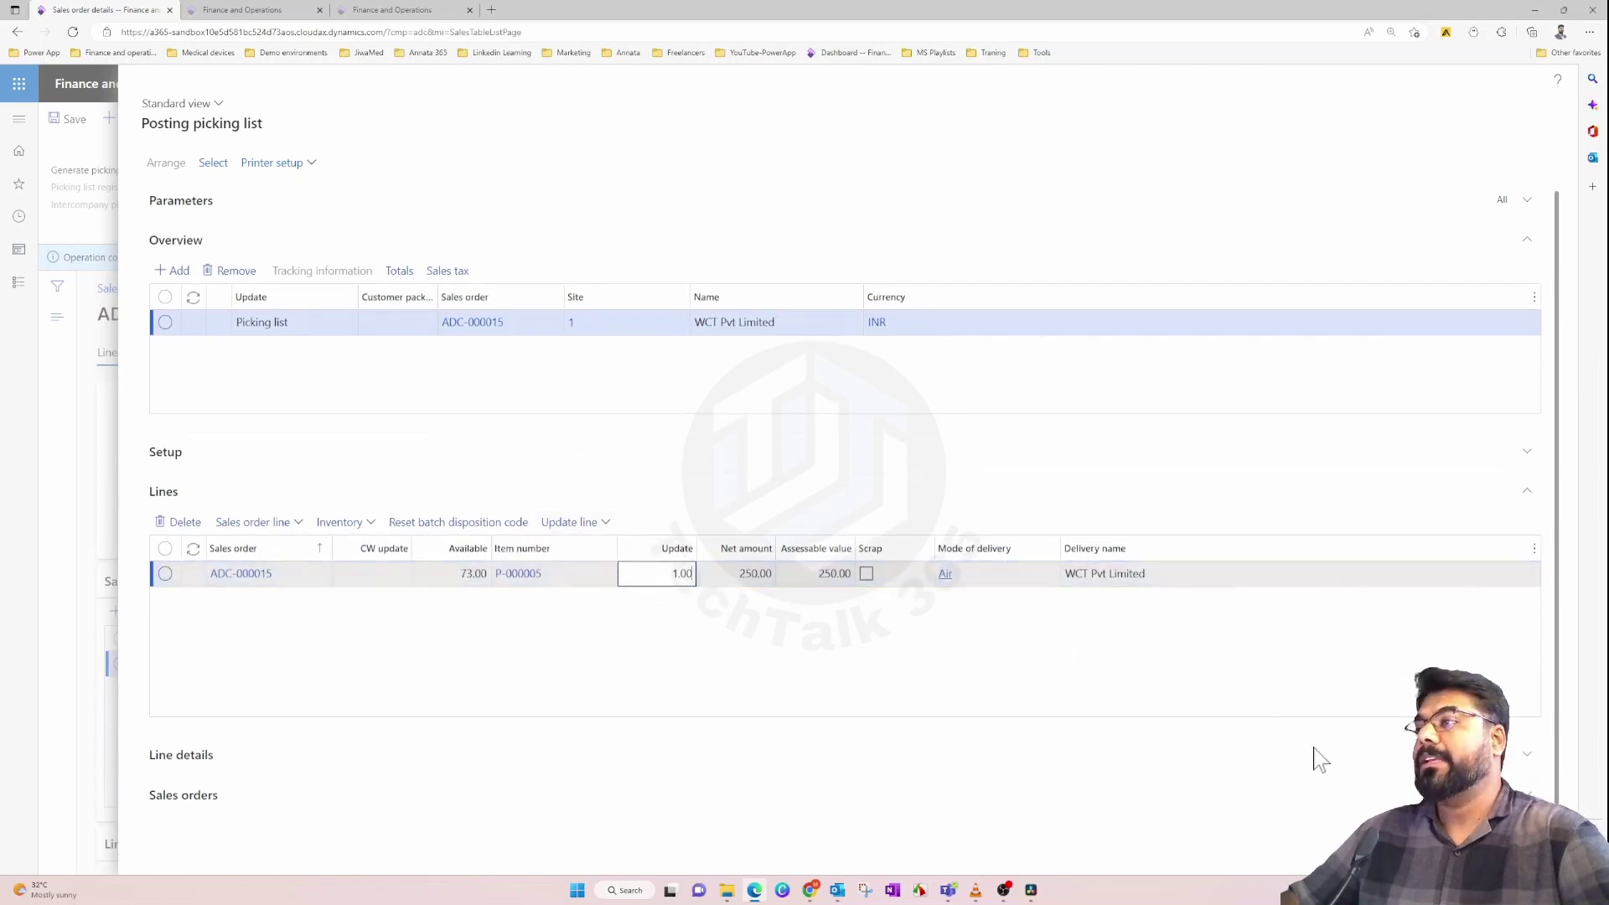
key(Return)
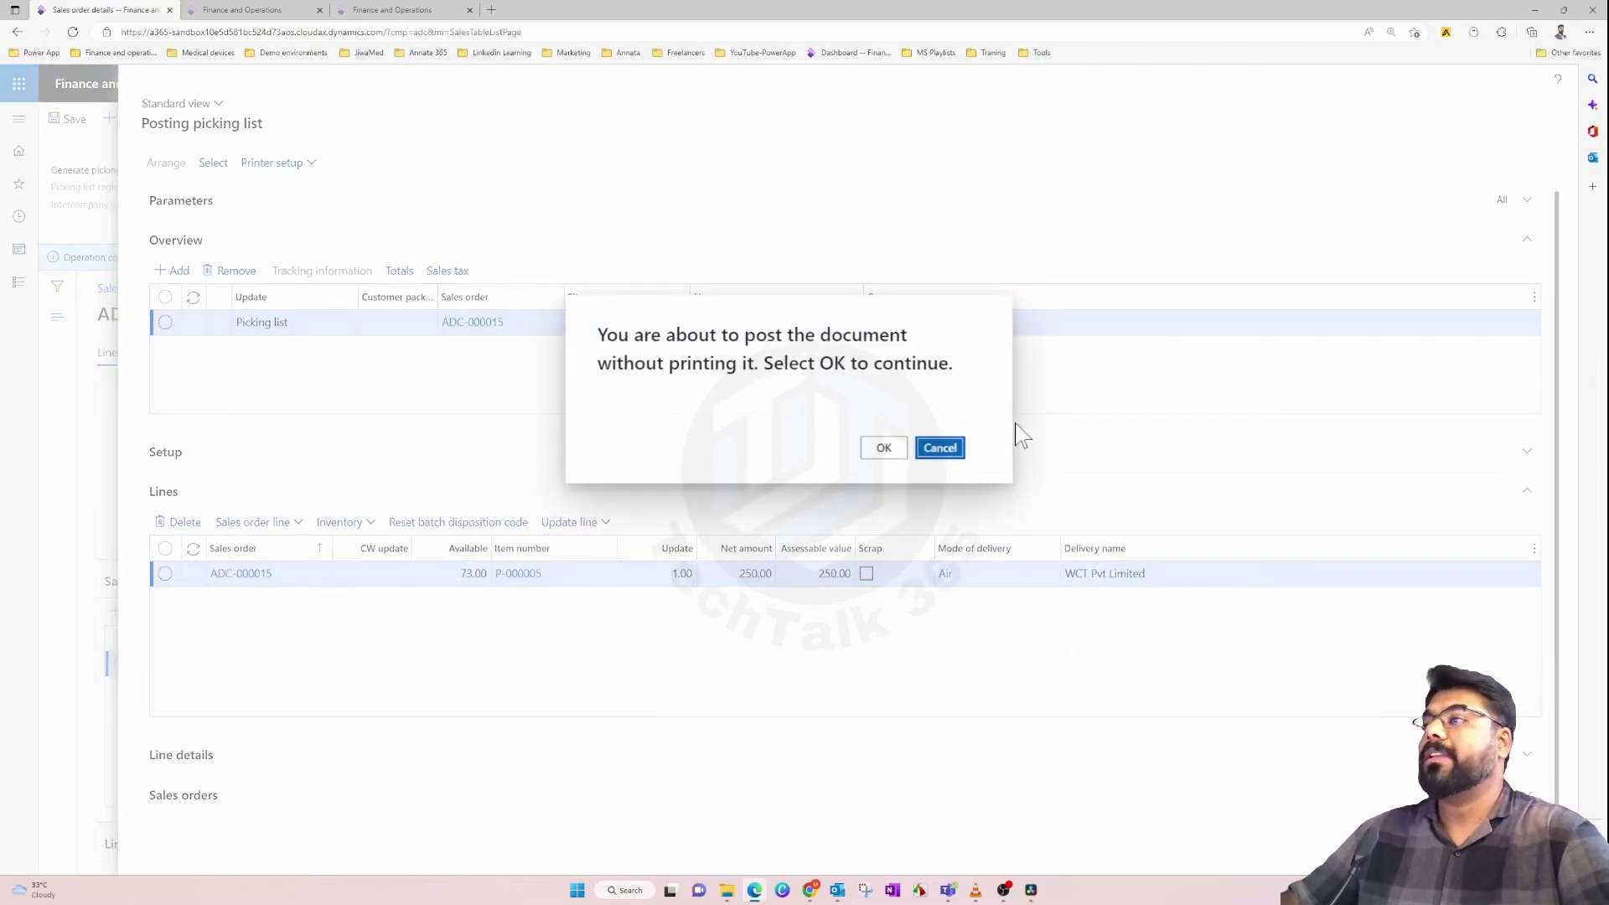
click(881, 448)
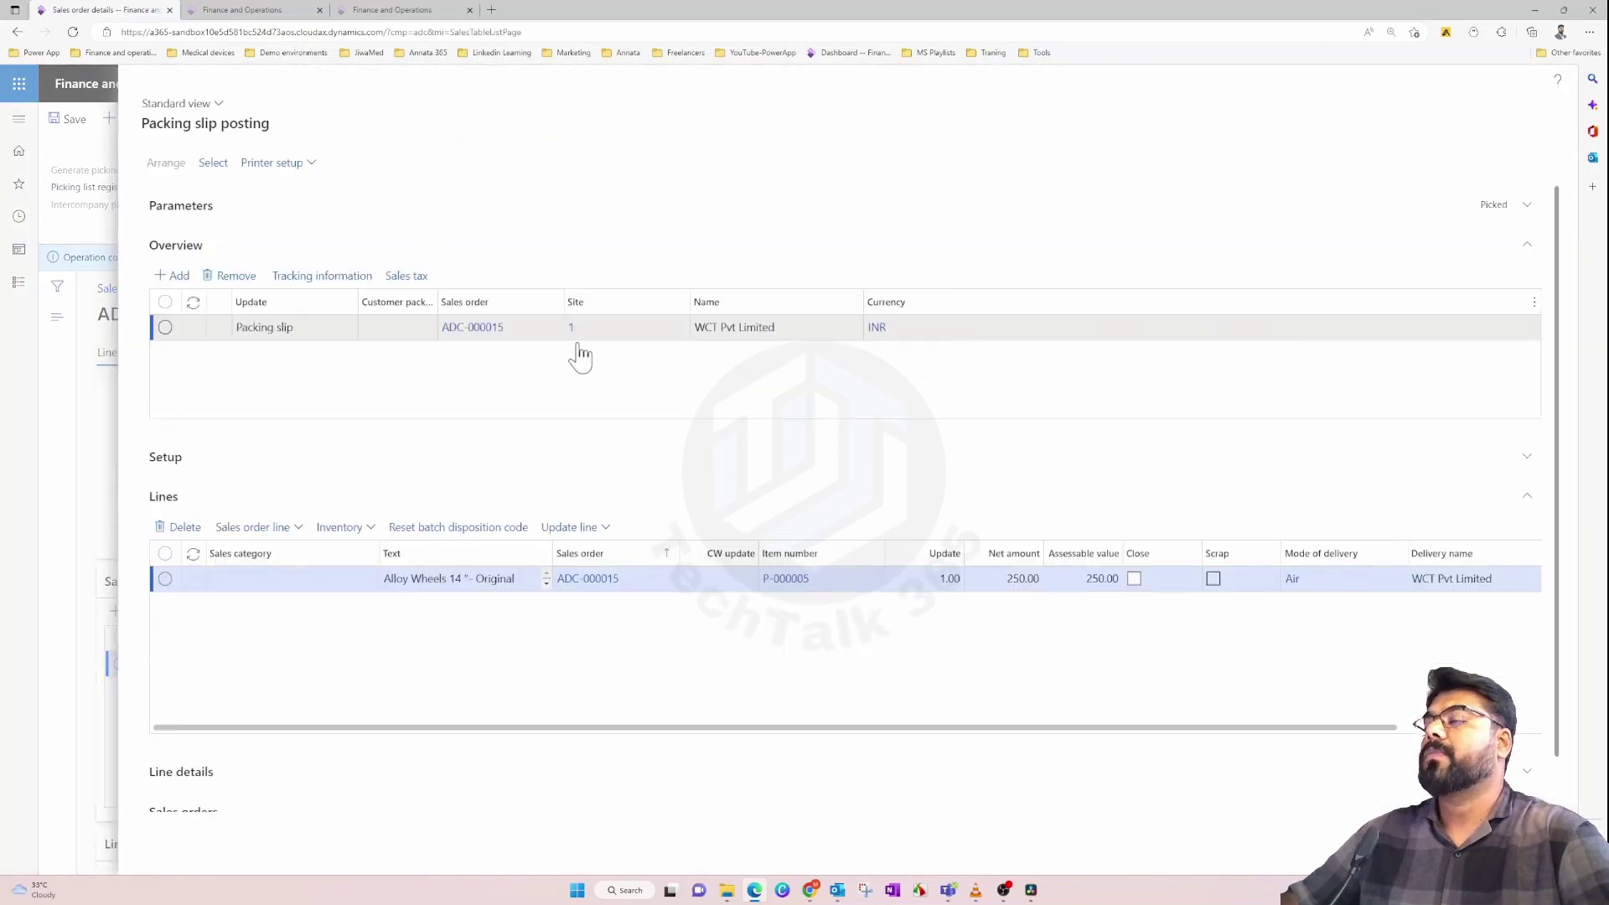
key(Return)
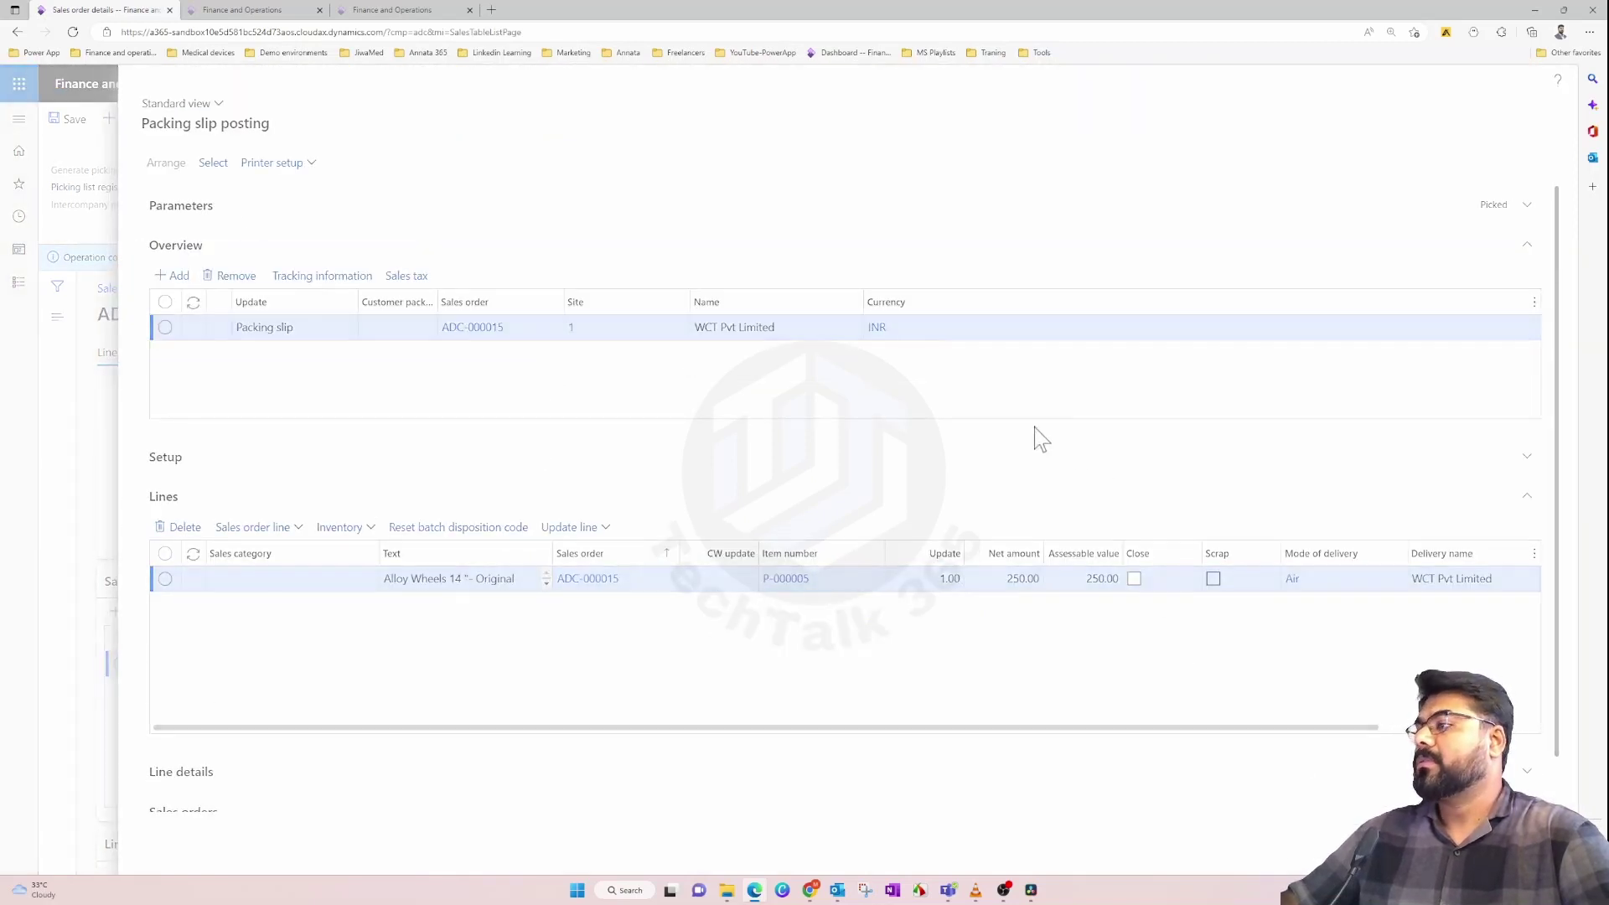
click(884, 449)
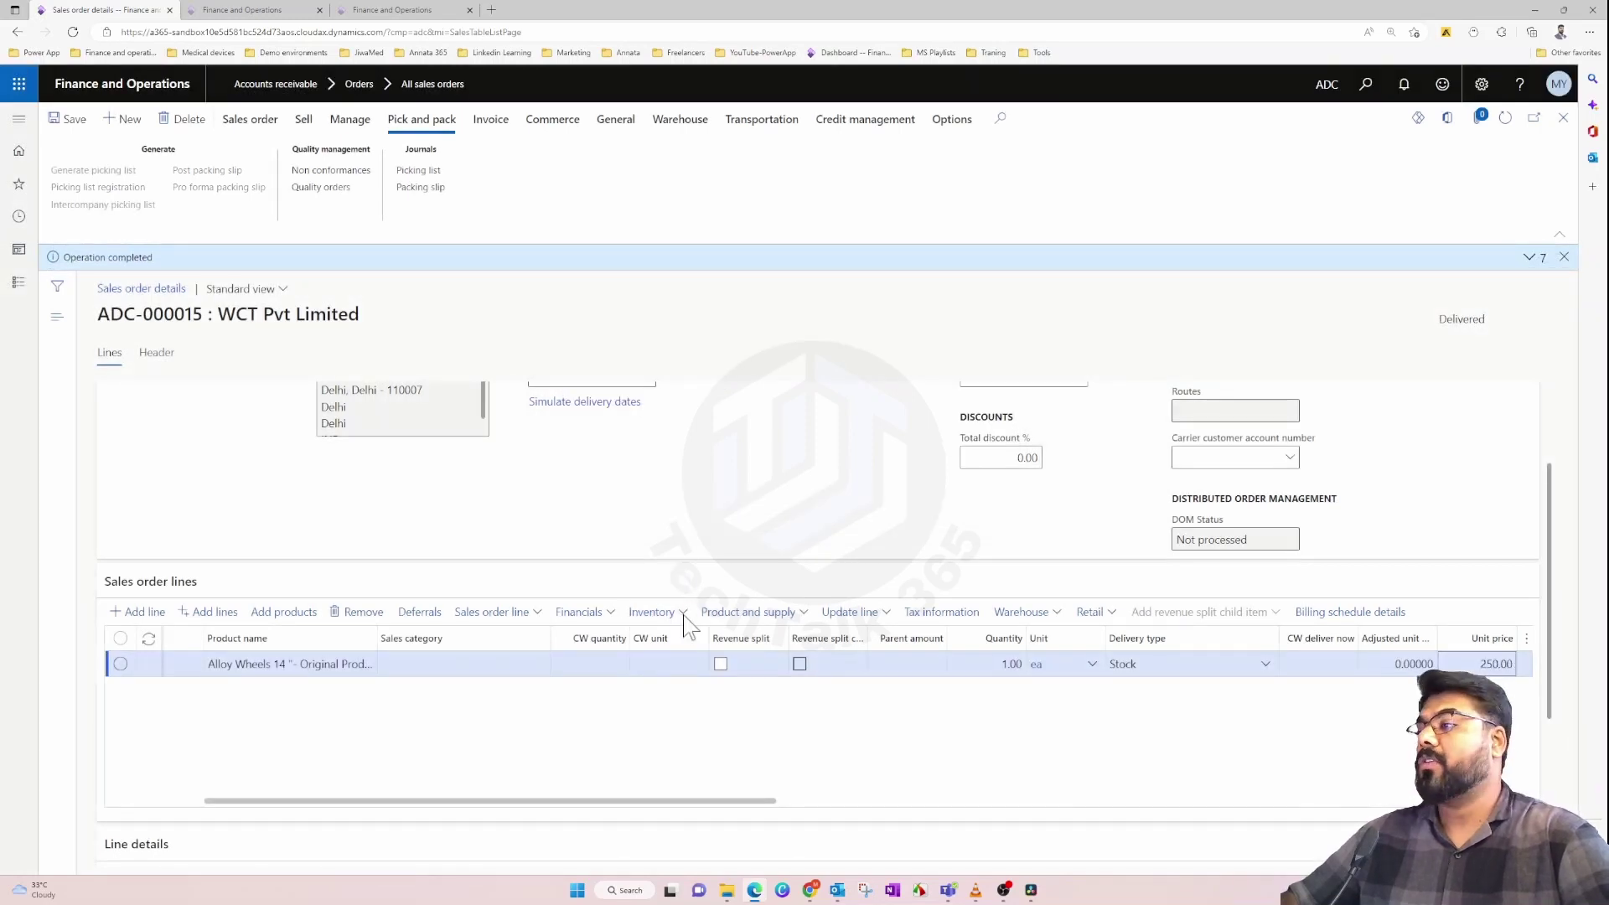
Step: Open the order line's inventory transactions and check the issue status of the P-000005 transaction
click(680, 616)
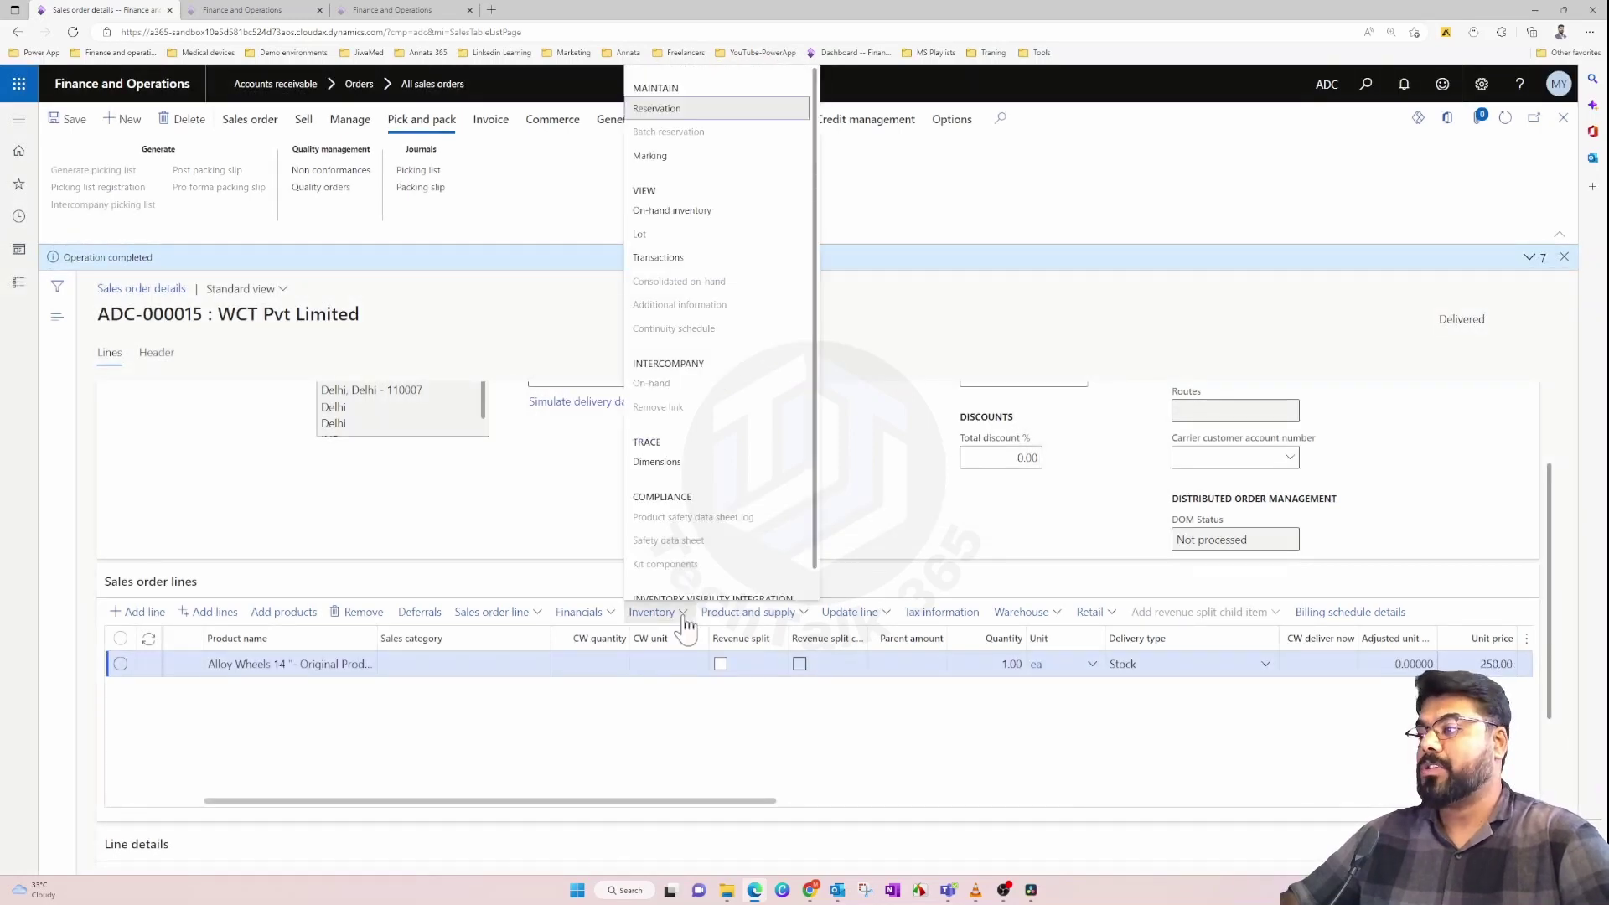
click(709, 265)
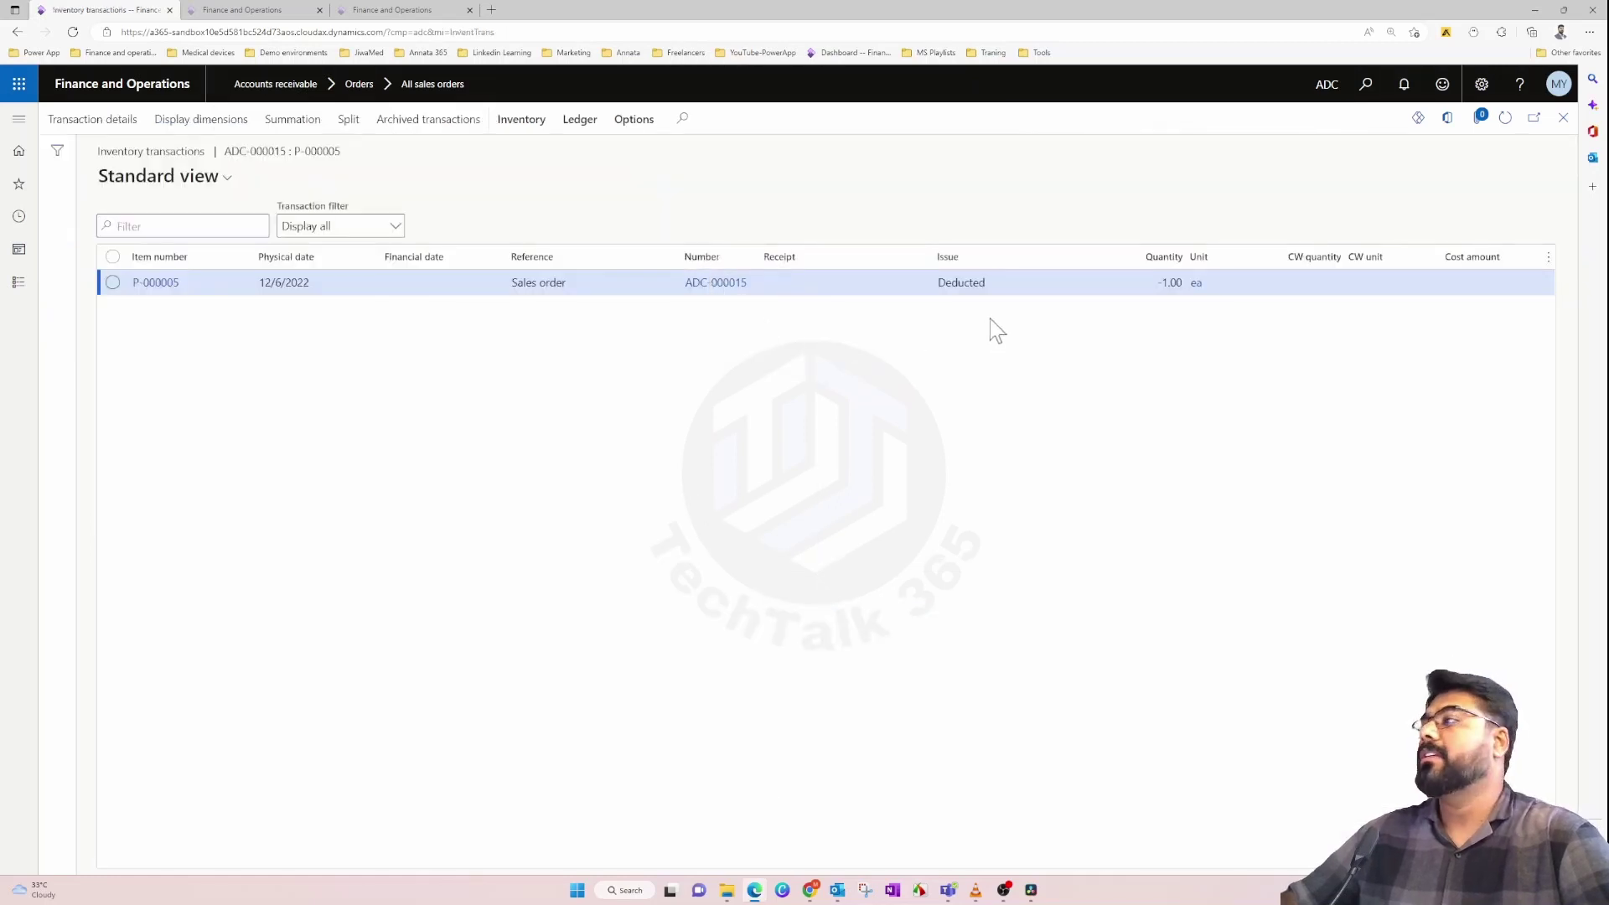
click(964, 285)
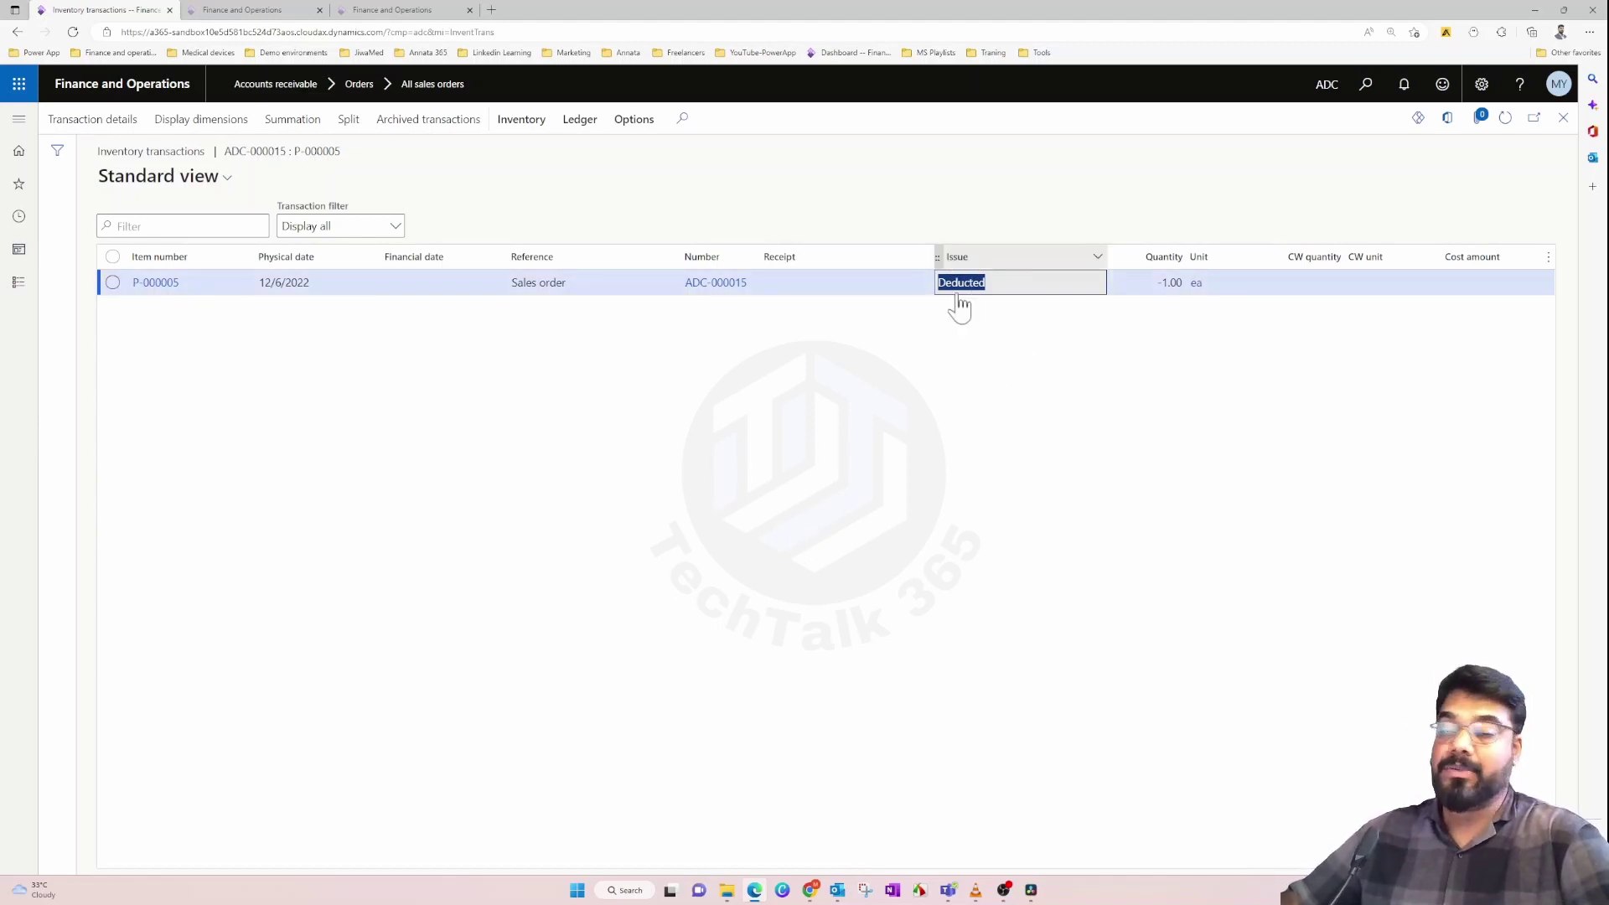
click(1070, 424)
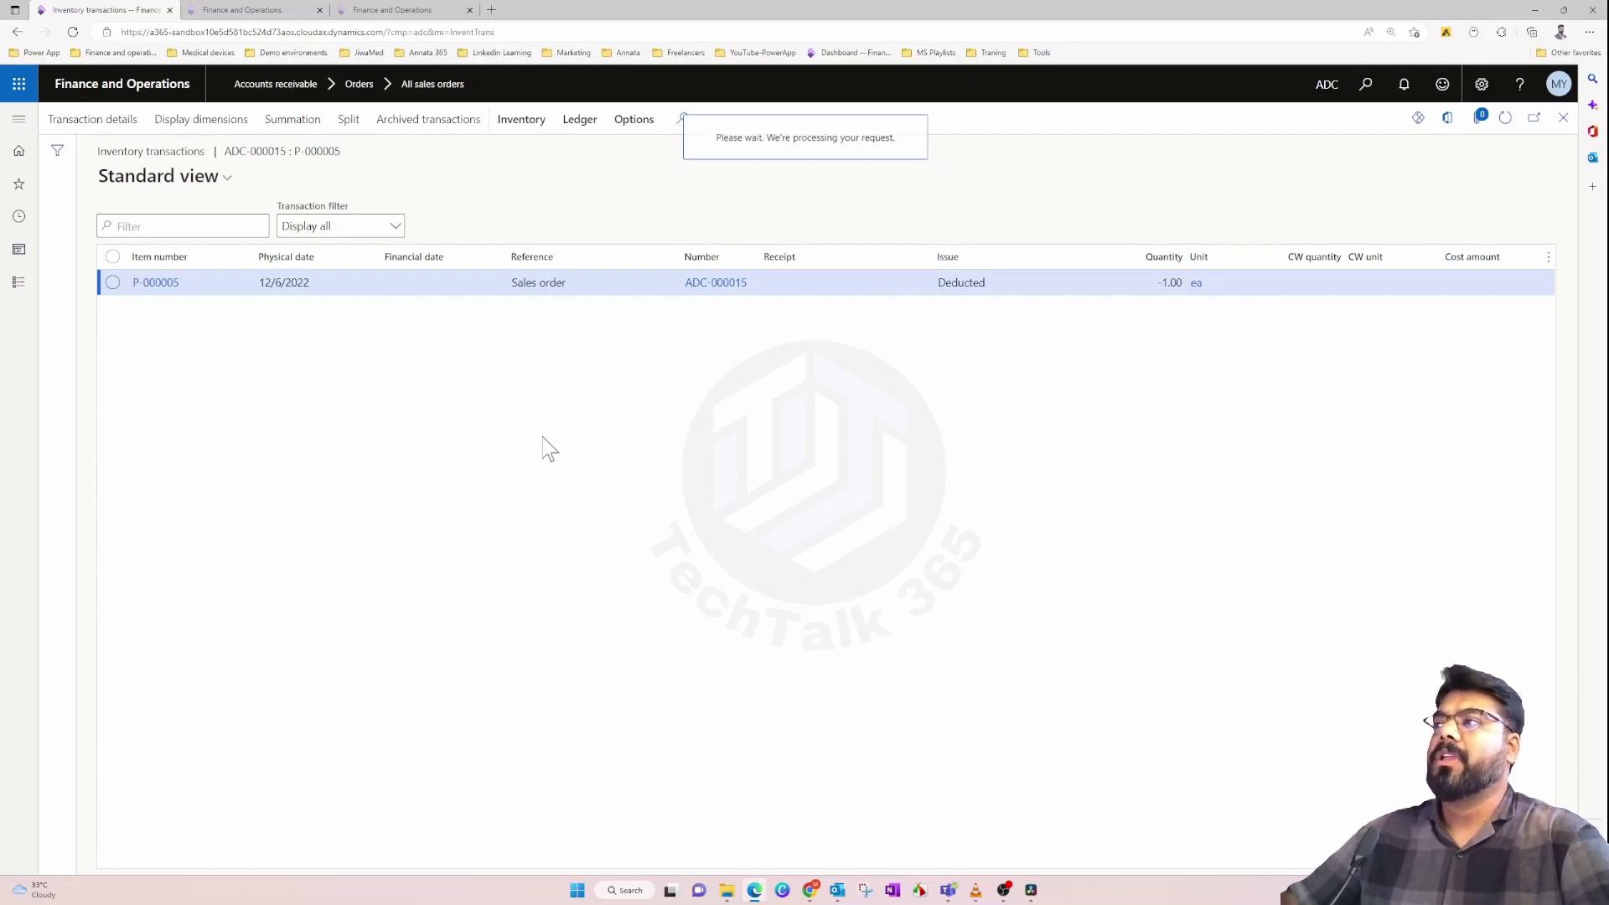
Step: Examine the physical posting ledger accounts and the physical and financial cost amounts in the transaction details and return to the sales order
scroll(360, 546, down, 7)
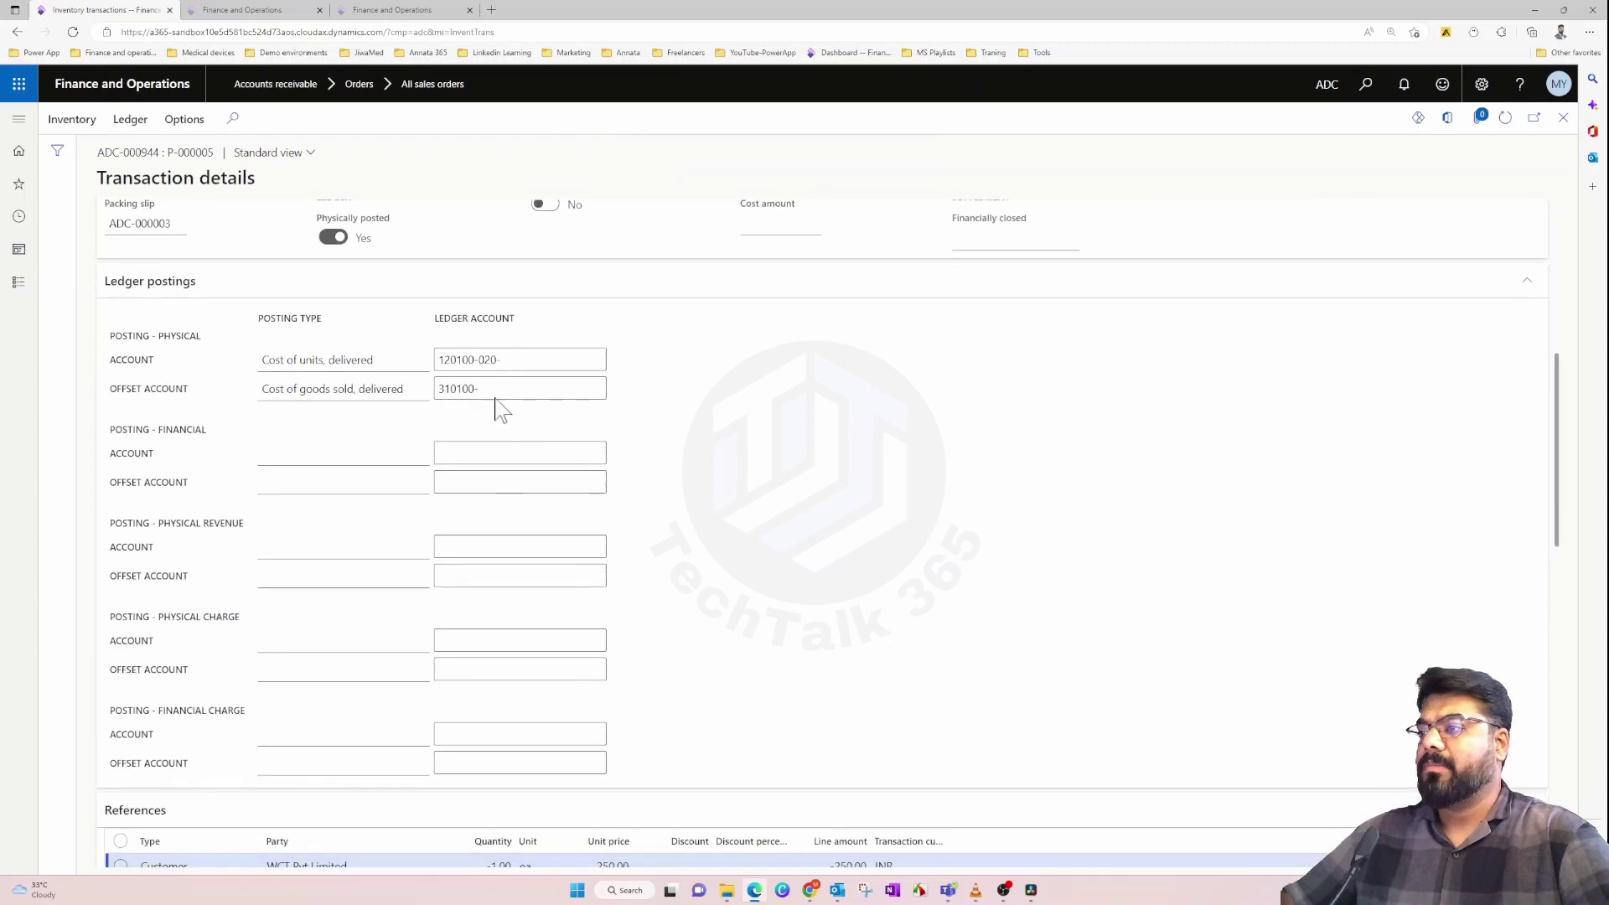
click(448, 393)
click(441, 357)
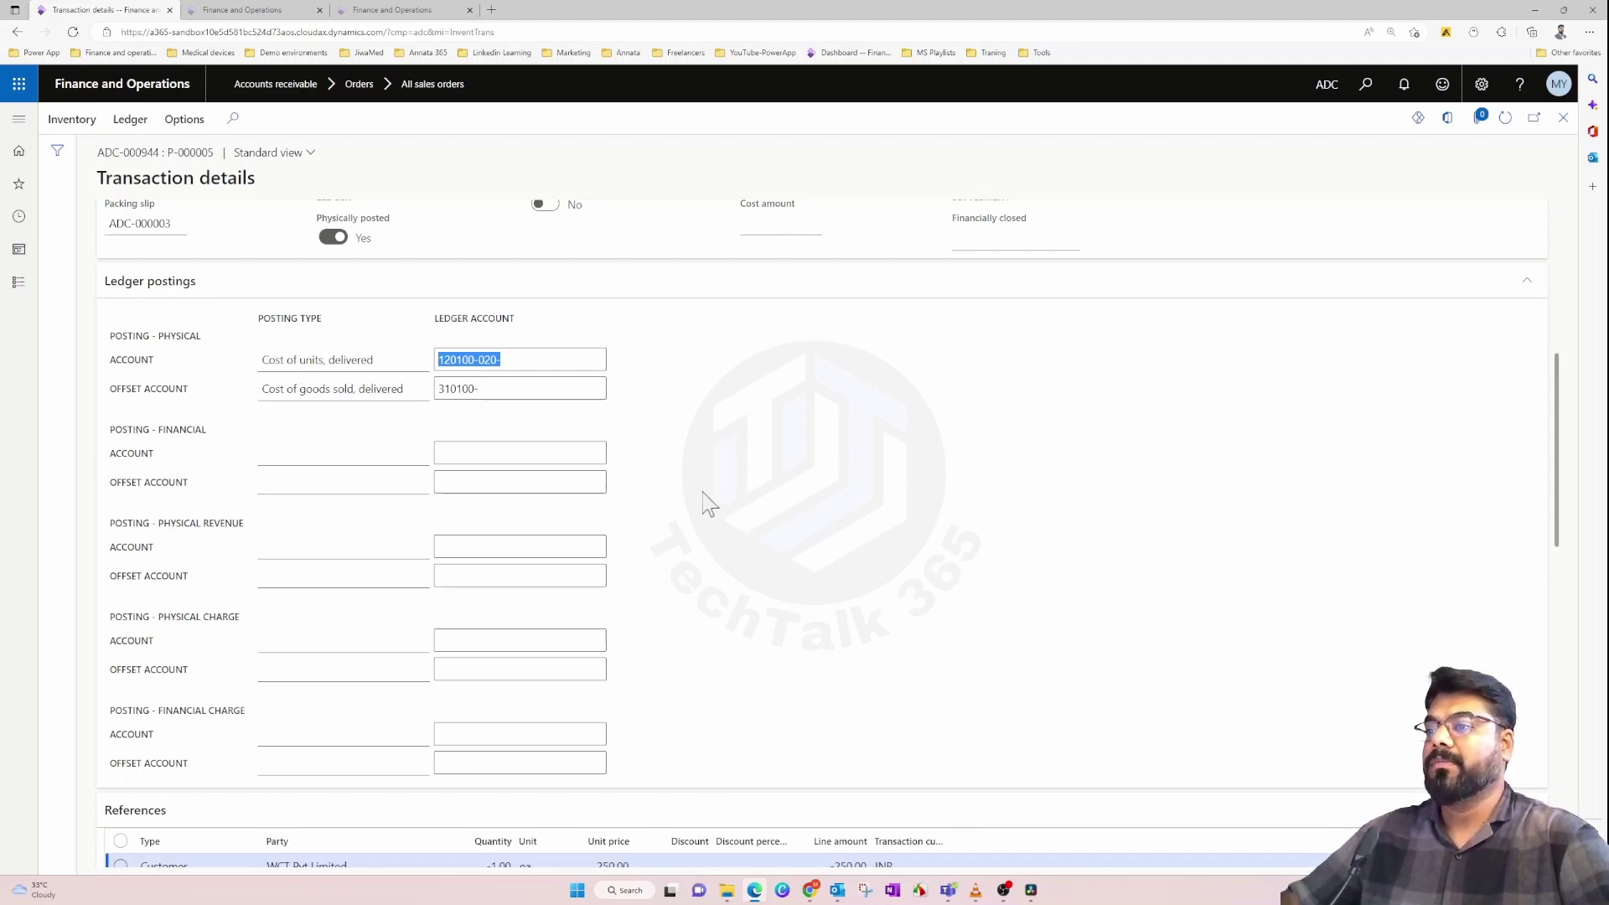
scroll(708, 503, up, 3)
scroll(704, 503, up, 3)
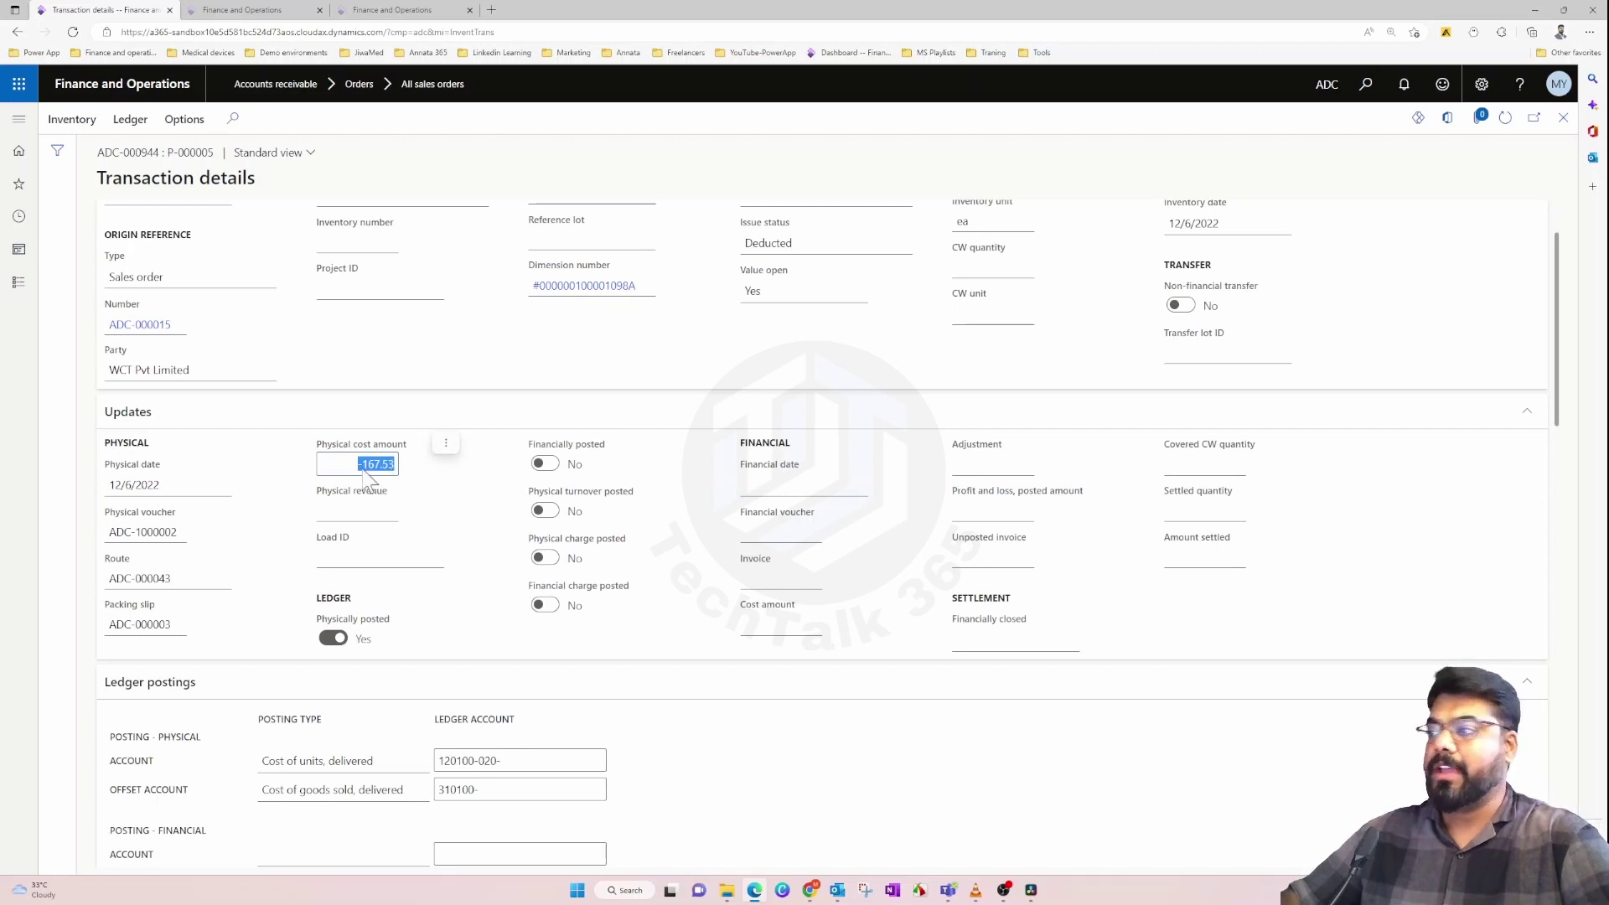
click(778, 622)
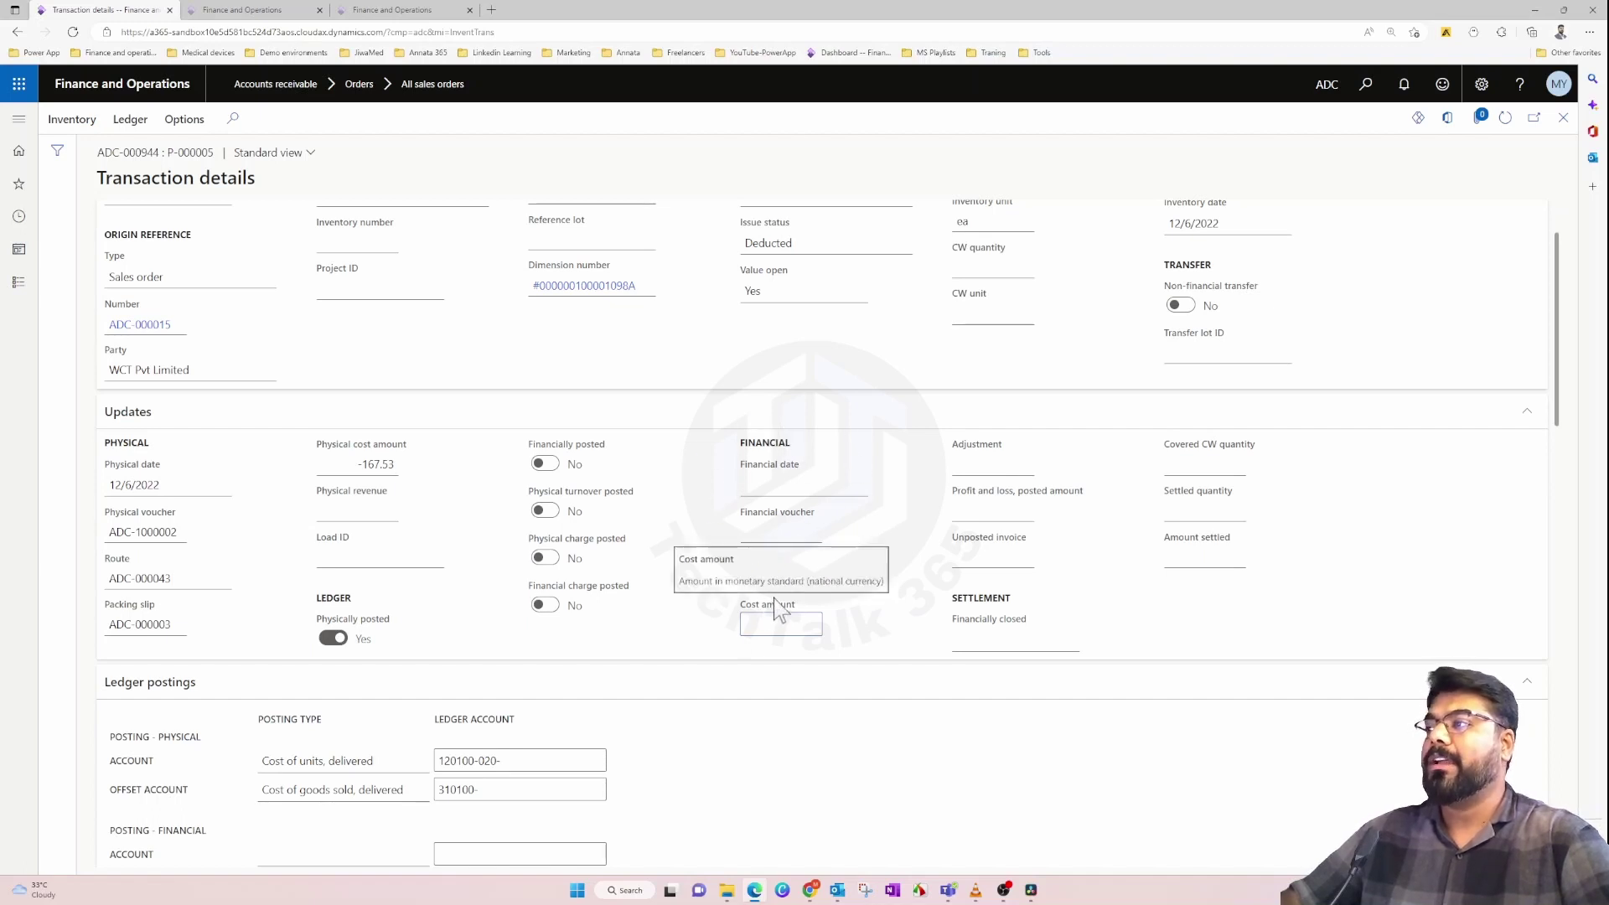
click(1548, 123)
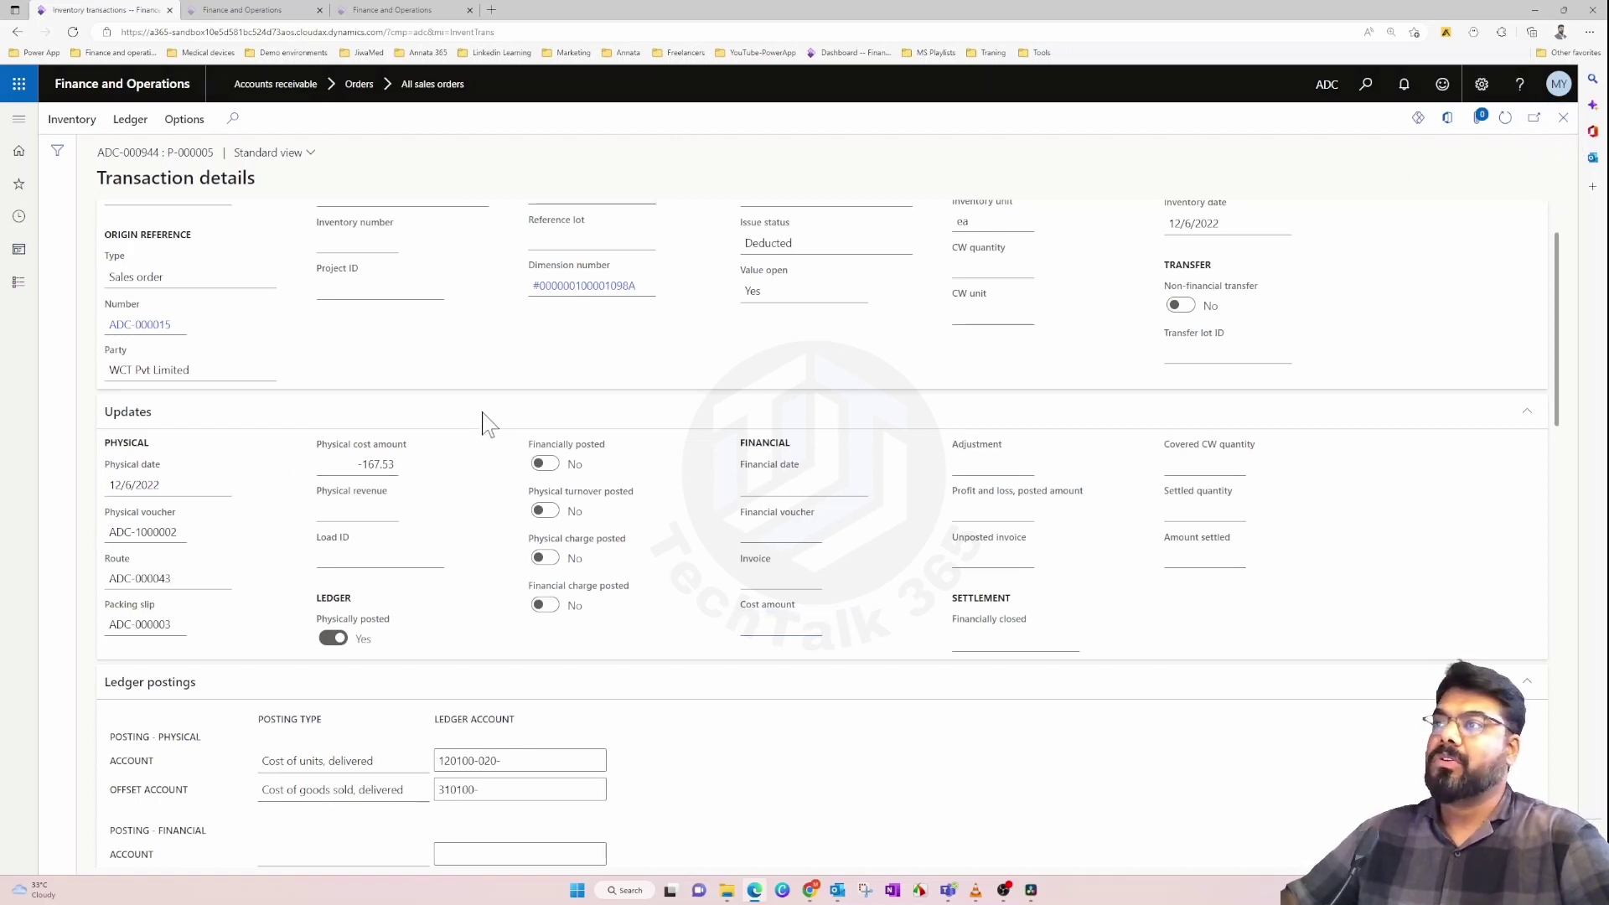
key(Escape)
click(1563, 119)
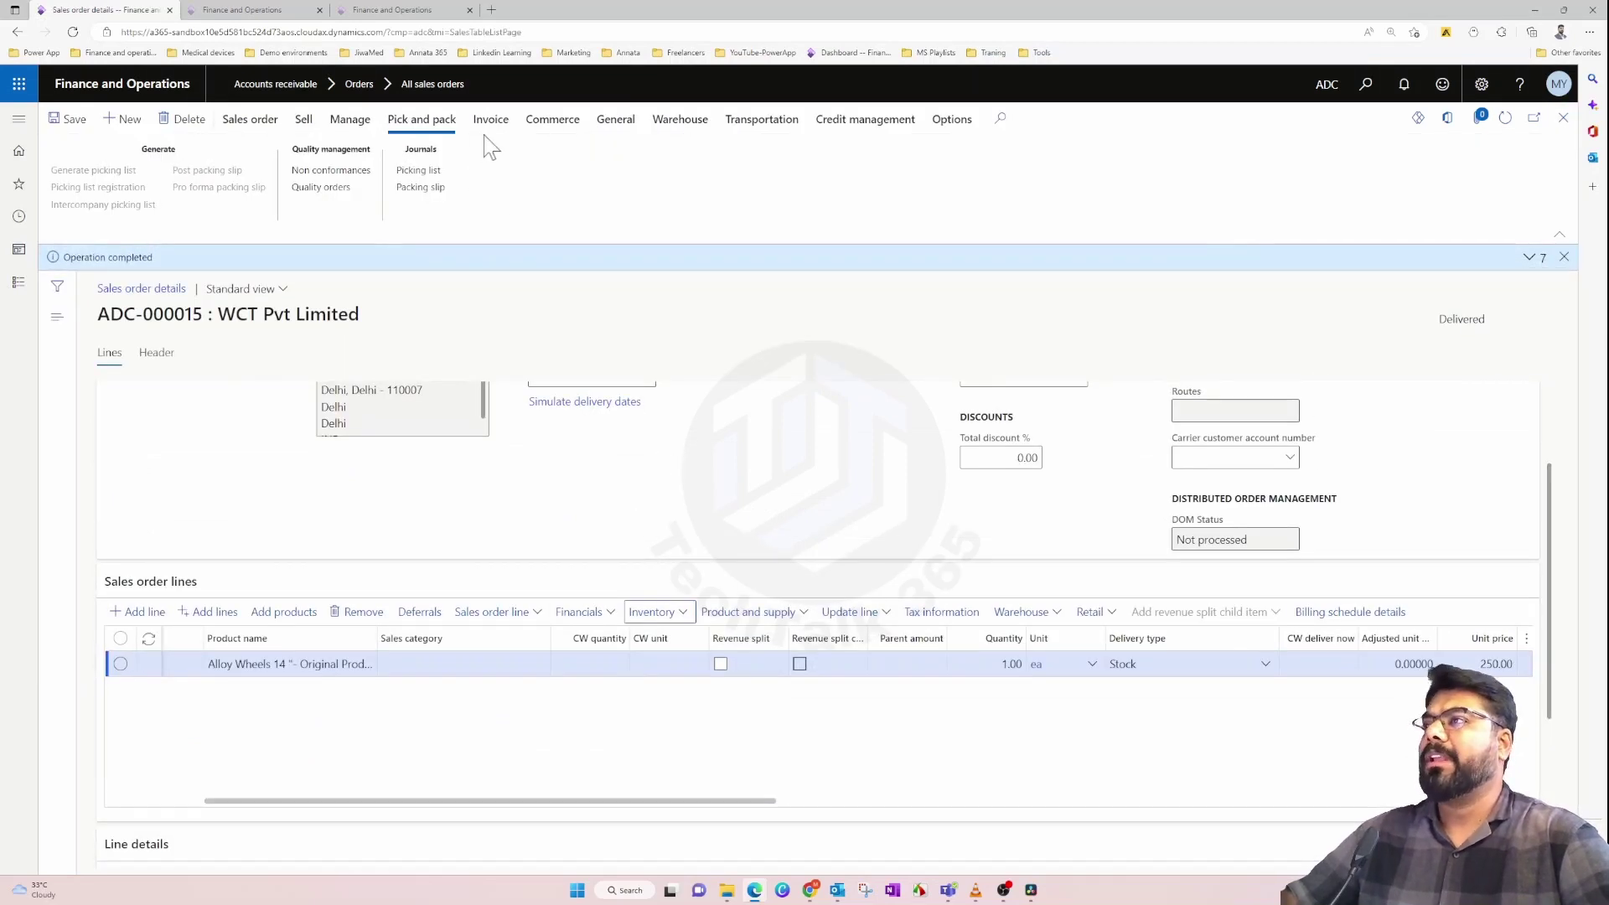
Step: Post the delivered order's invoice from packing slip ADC-000003 without printing it
click(494, 124)
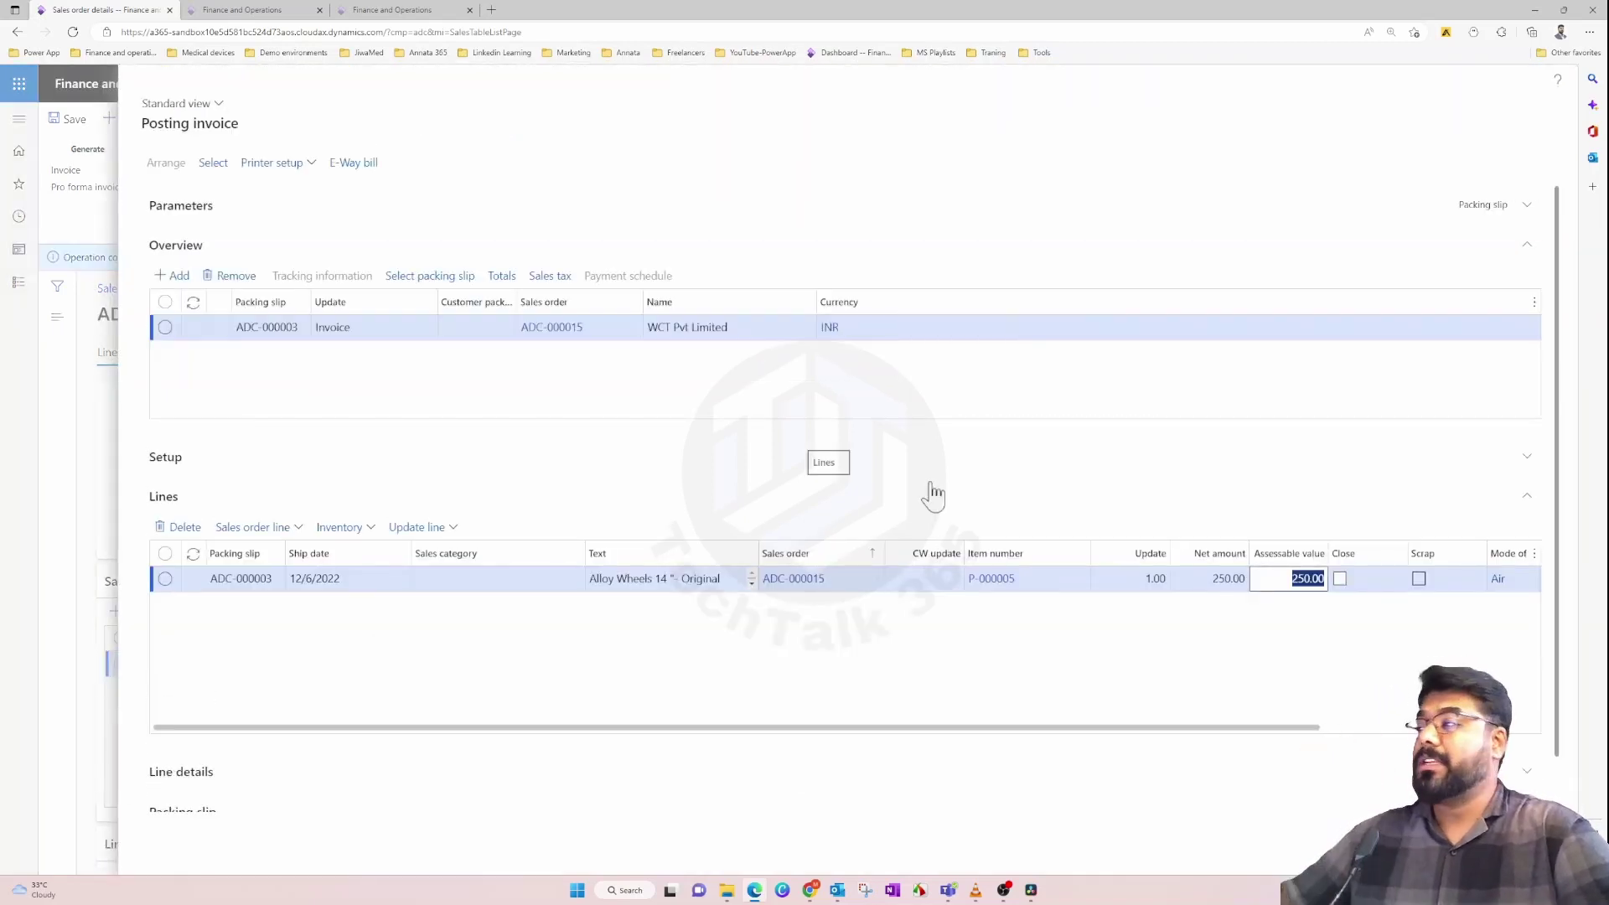
click(1293, 737)
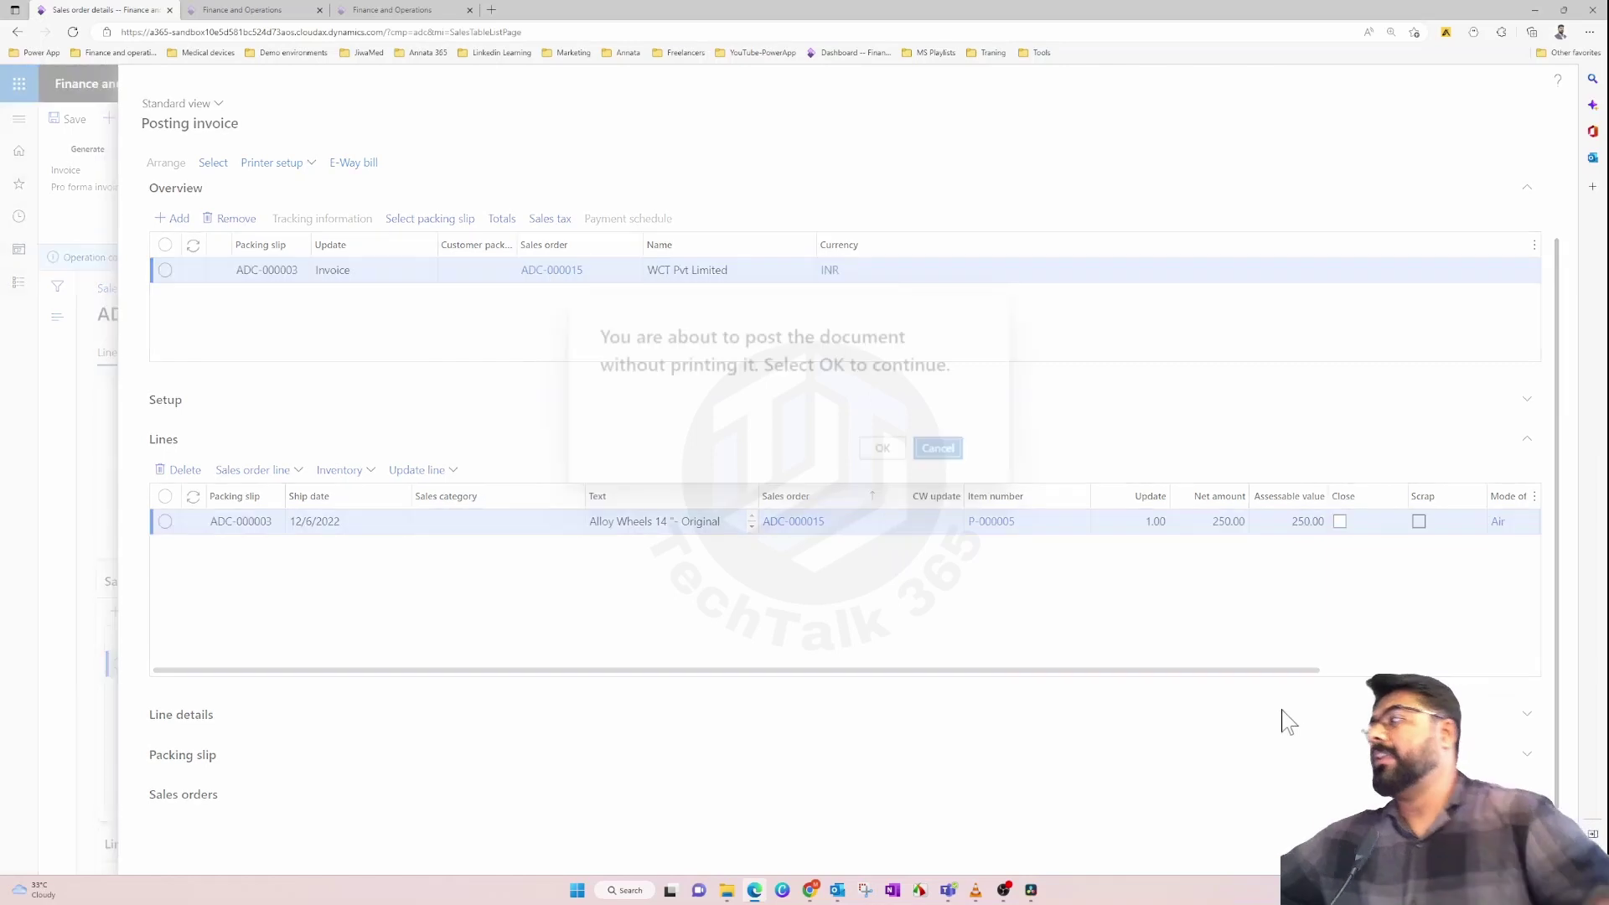
click(883, 448)
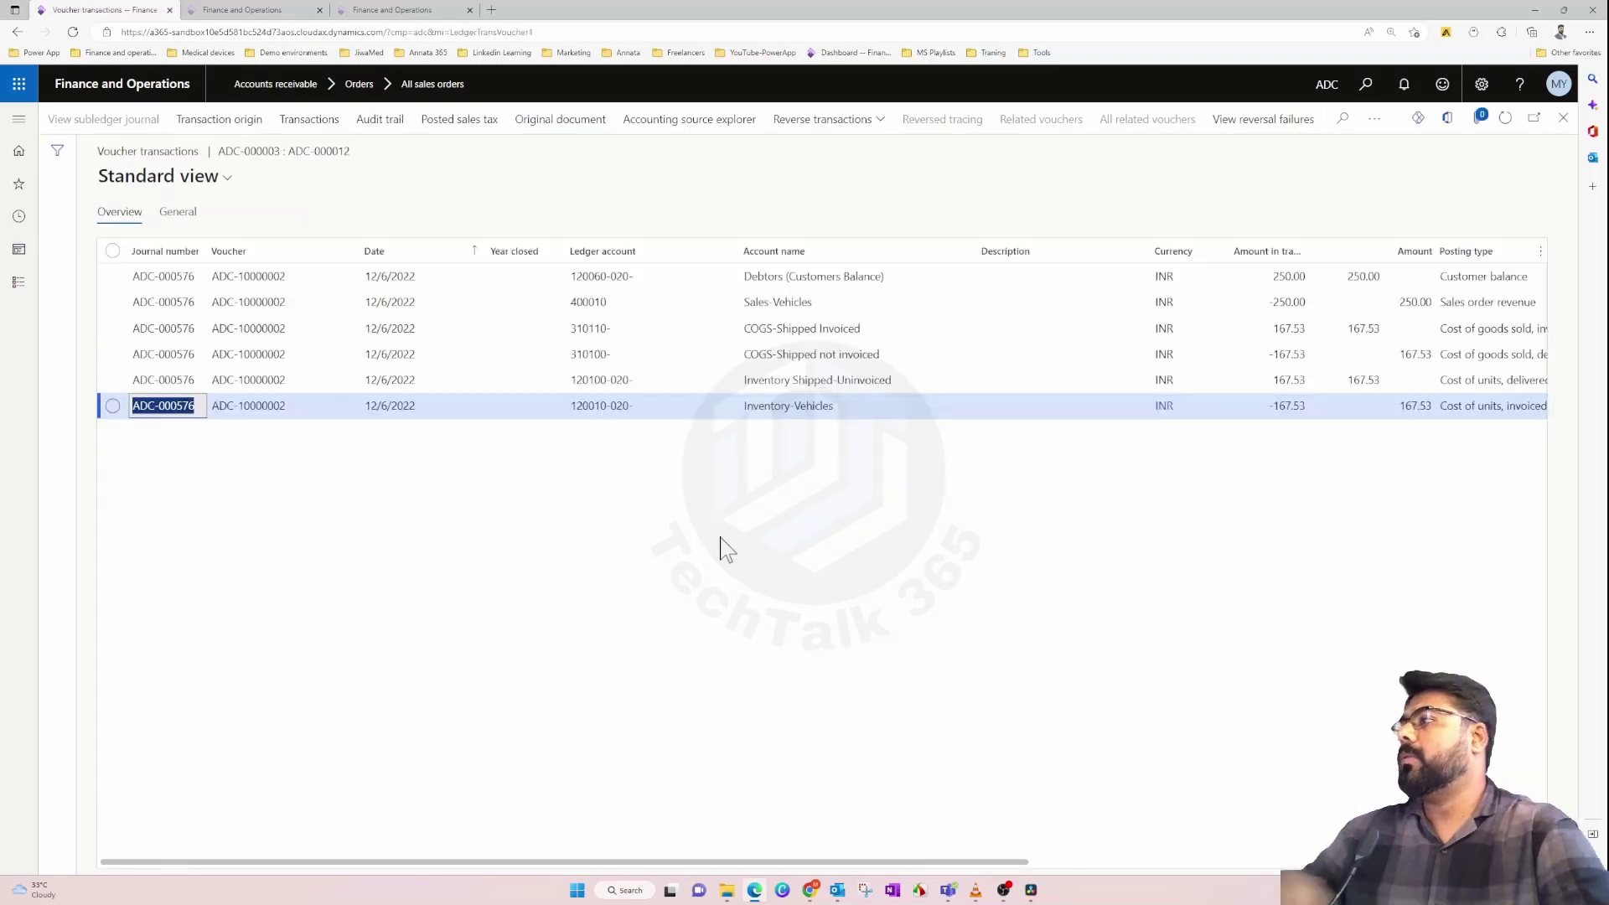
Step: Examine the ledger accounts and amounts of the Debtors and Sales-Vehicles lines in the invoice's voucher transactions
click(838, 277)
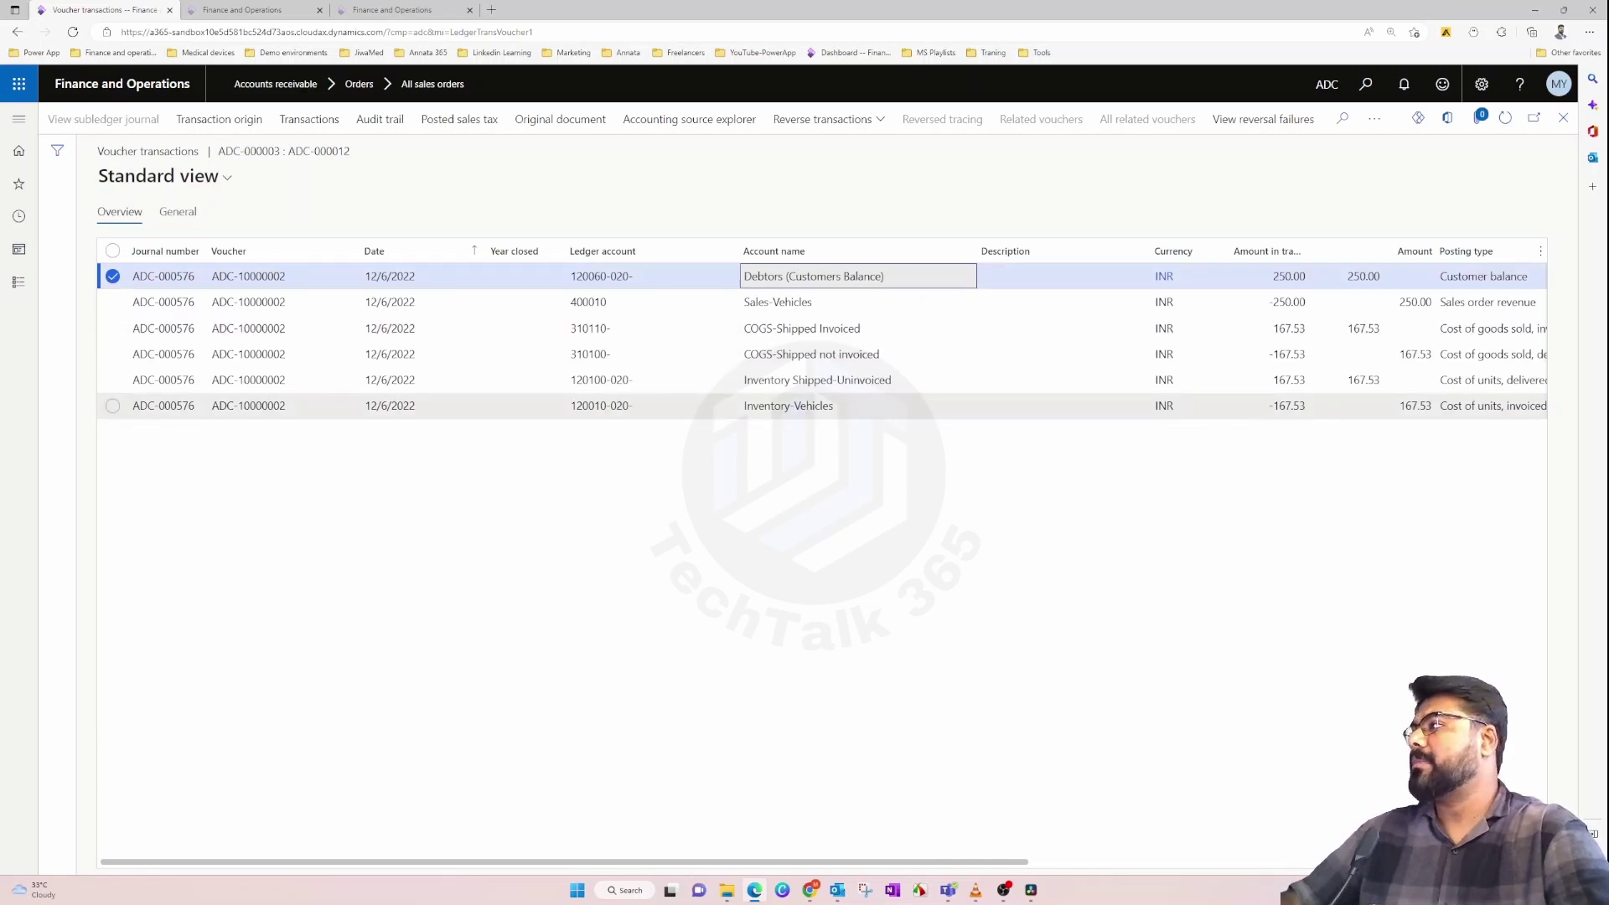
double_click(589, 276)
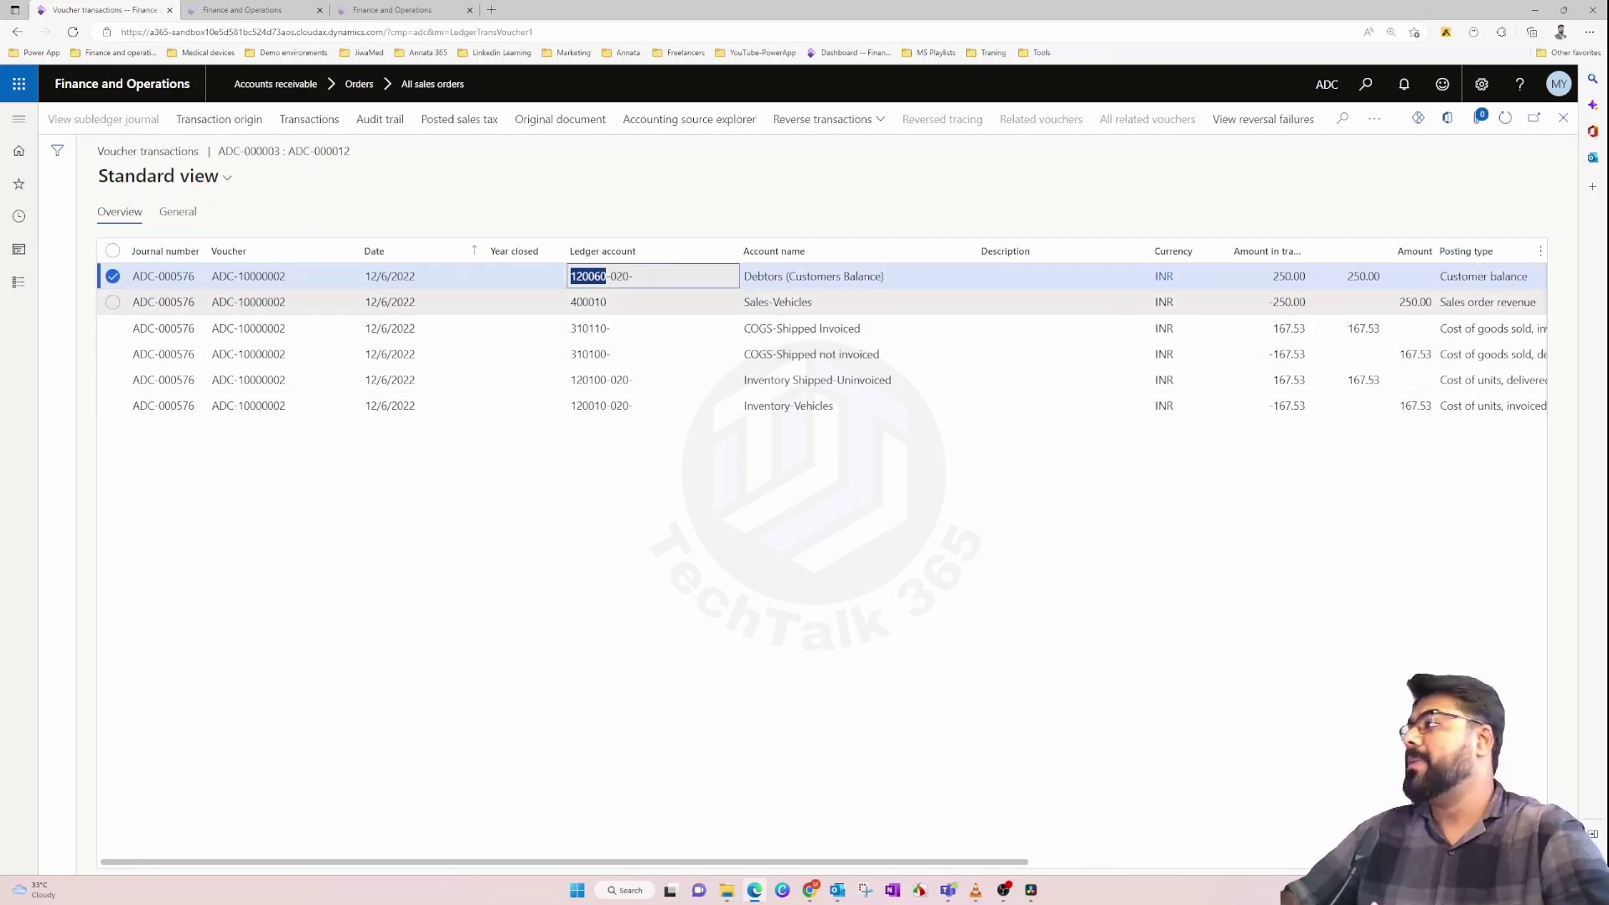
click(1270, 276)
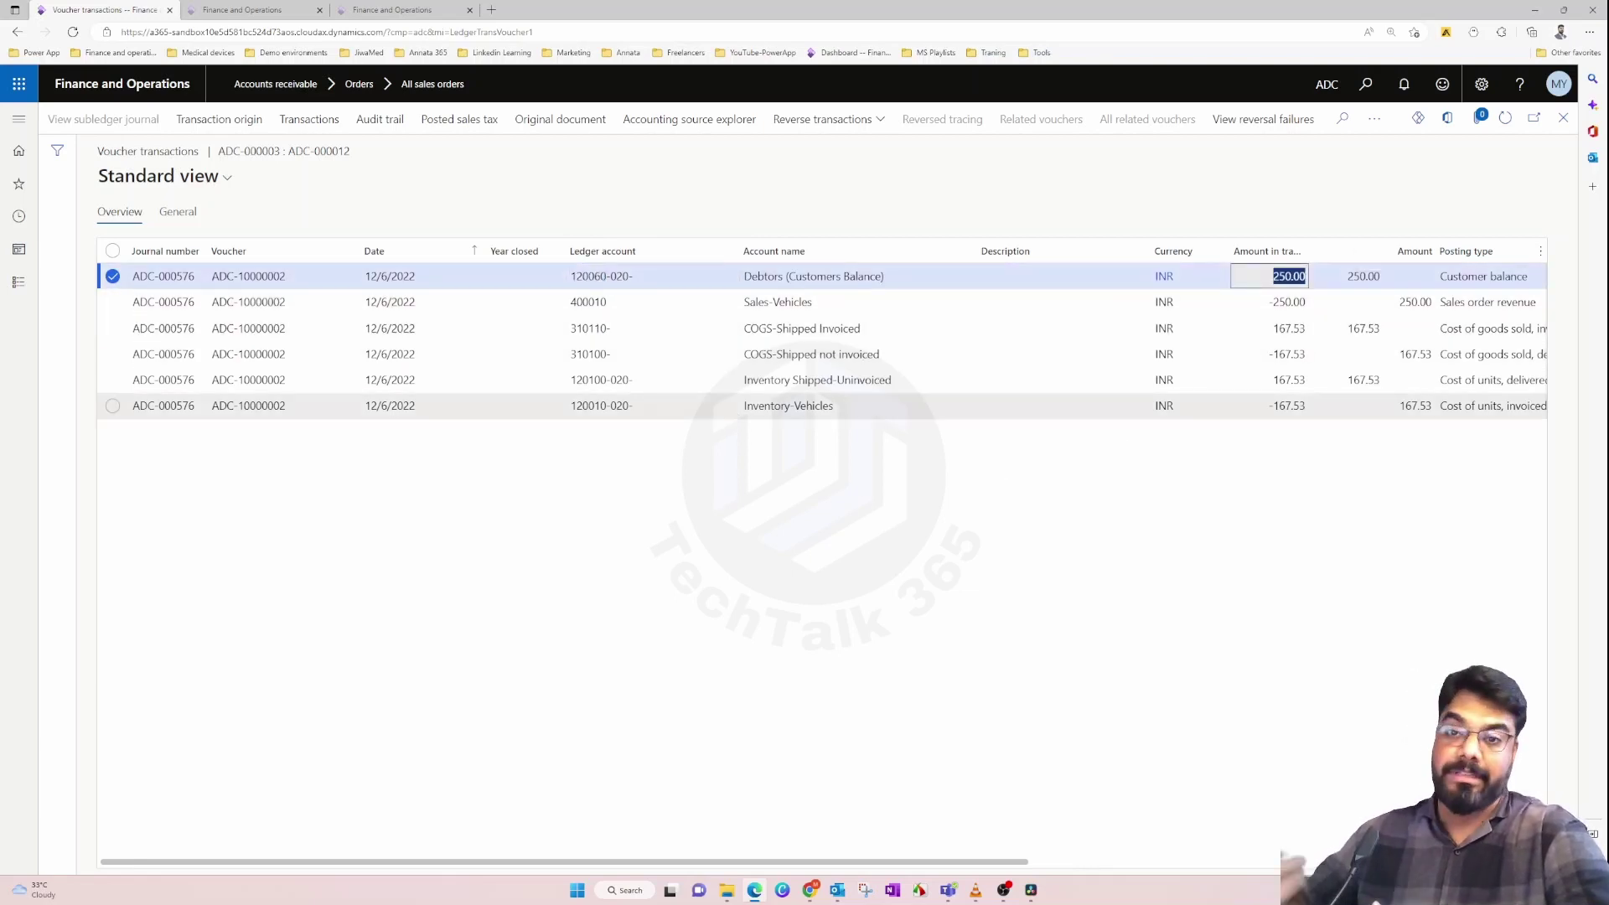
mouse_move(636, 406)
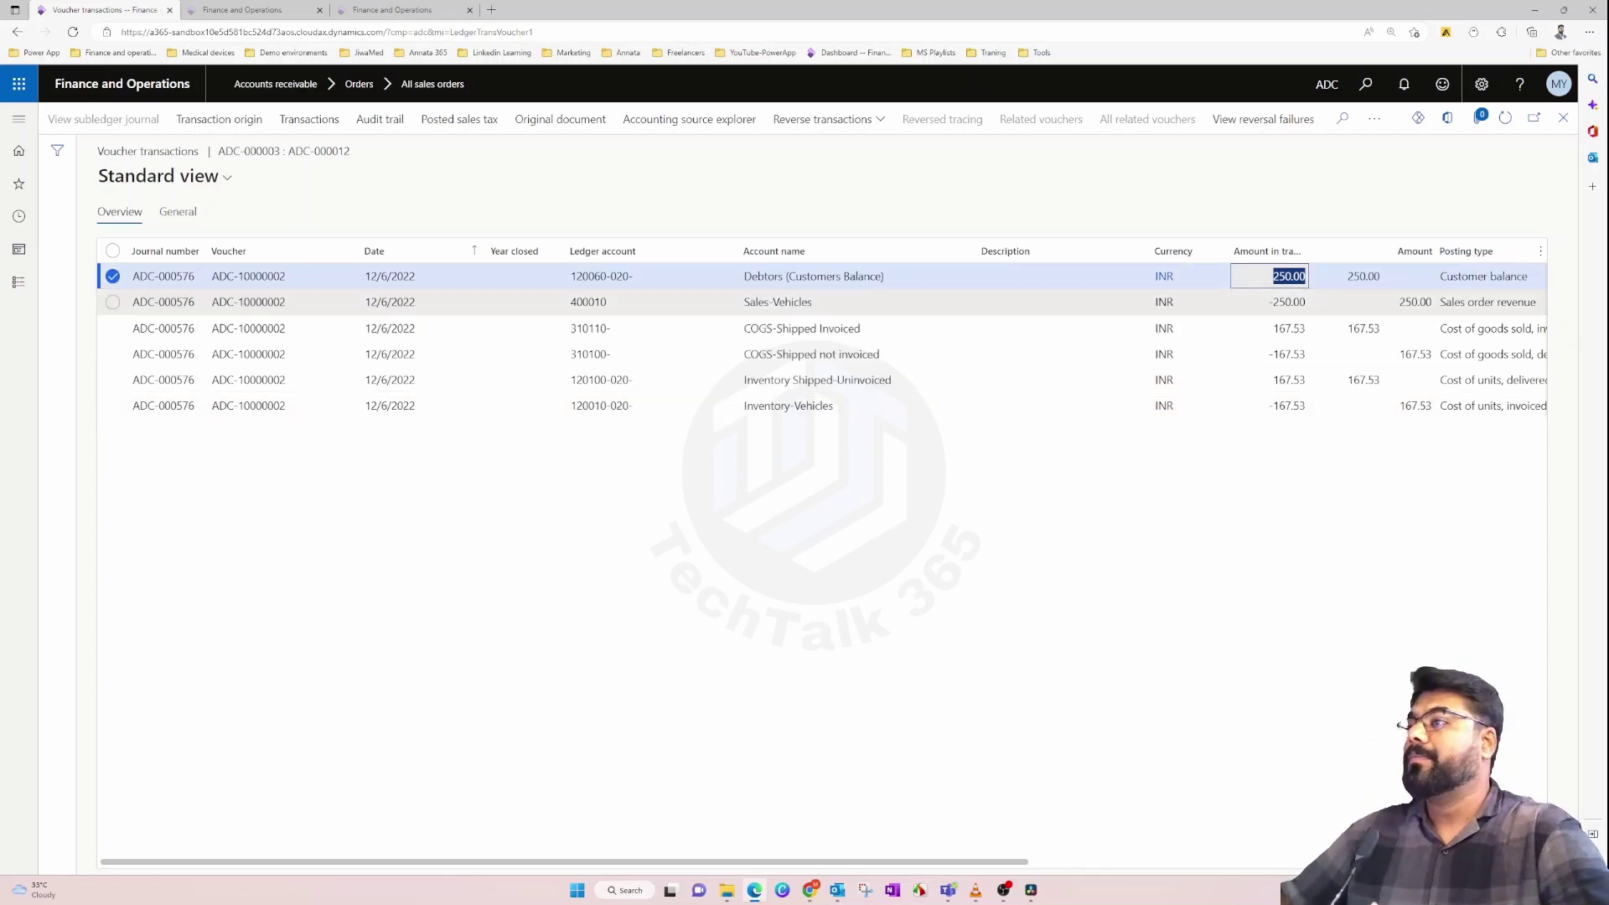
click(838, 302)
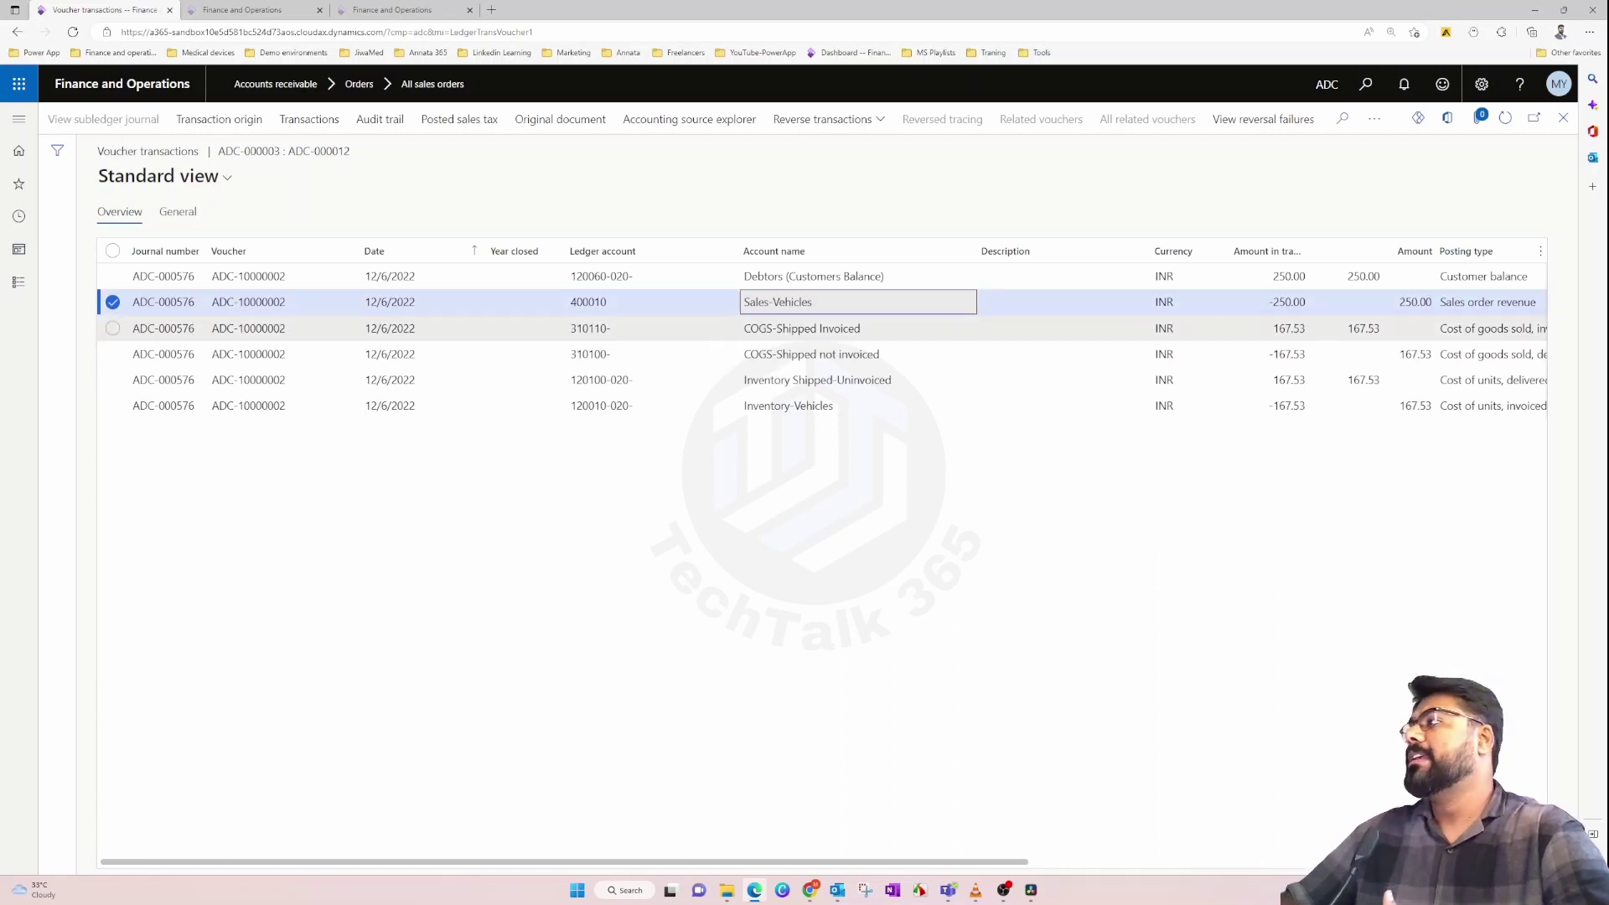
click(1288, 302)
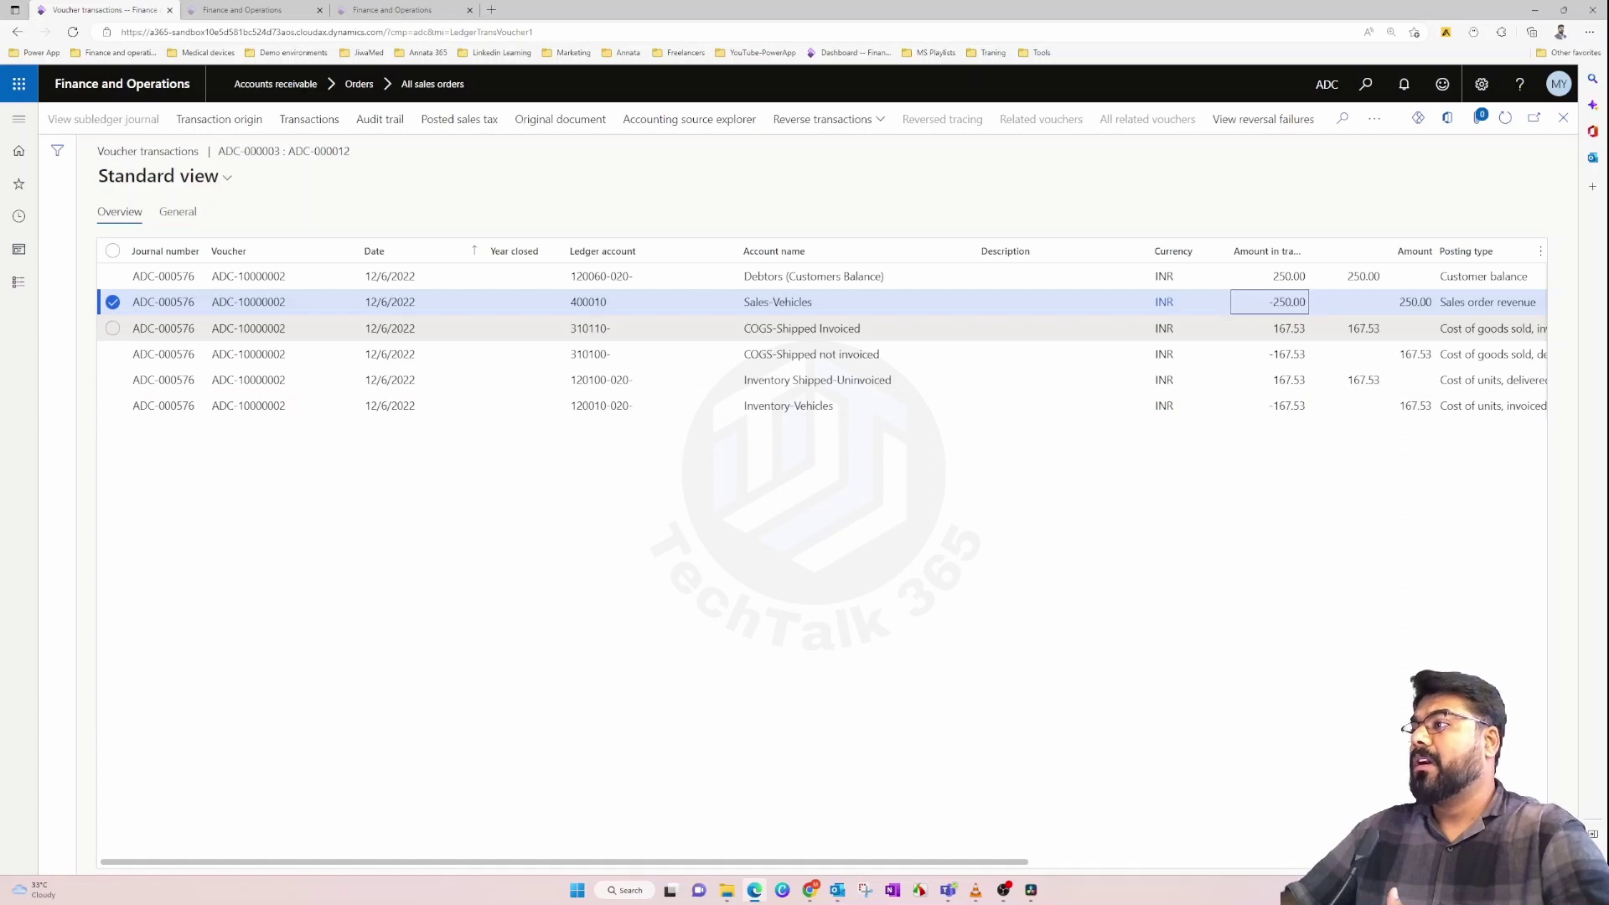
Step: Examine the COGS and inventory lines in the invoice's voucher transactions, compare them with the Debtors line, and return to the sales order
click(913, 329)
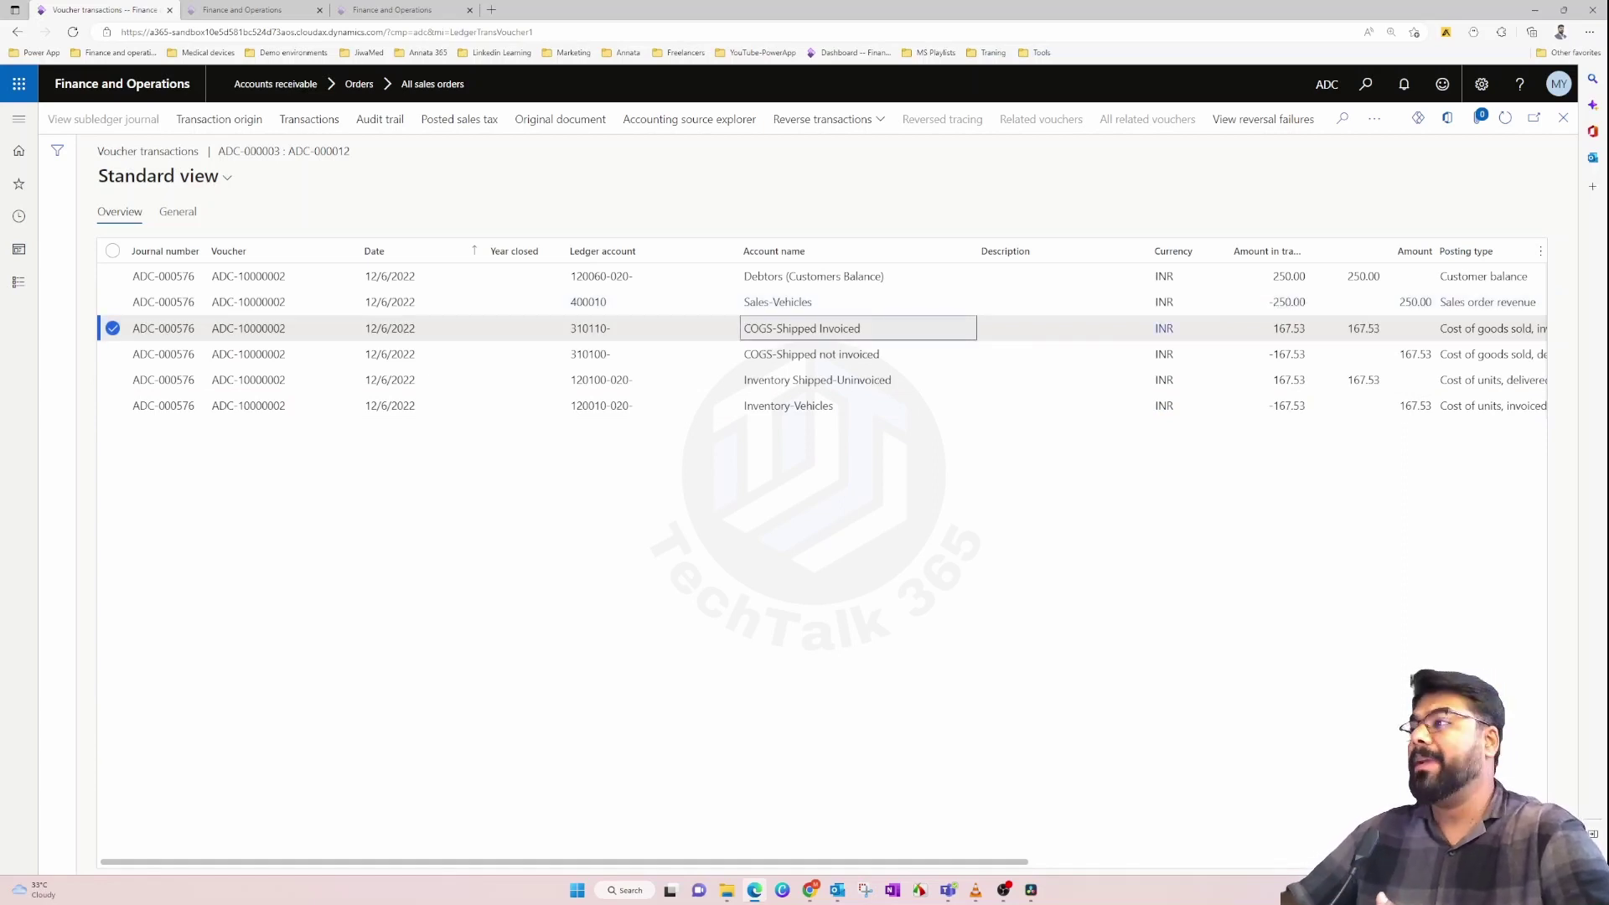
key(Down)
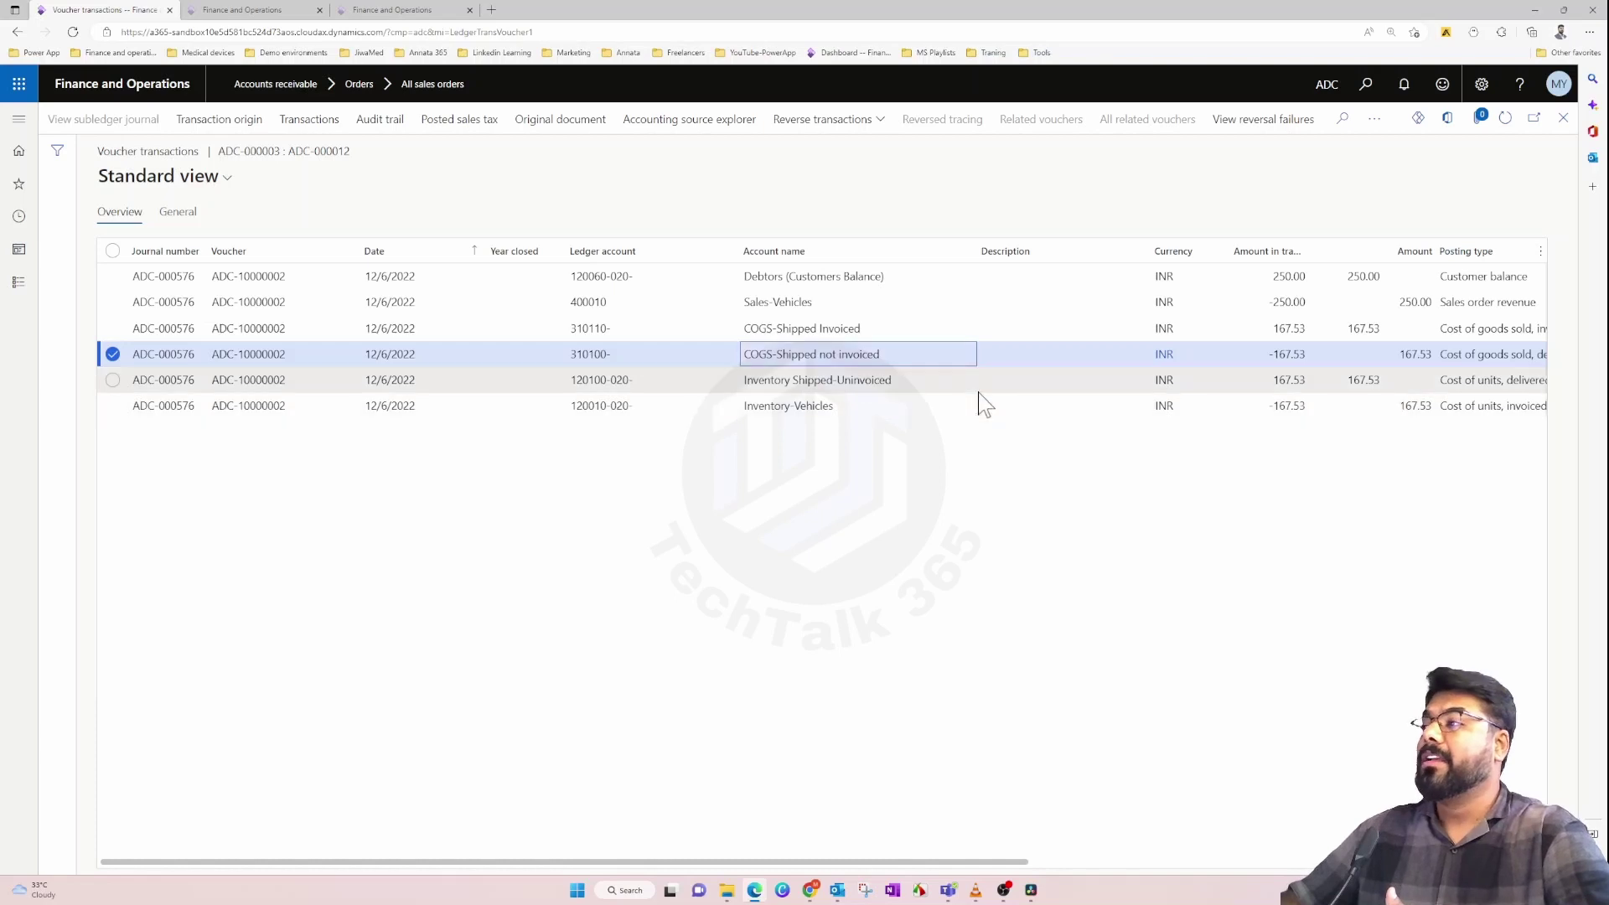
key(Down)
key(Down)
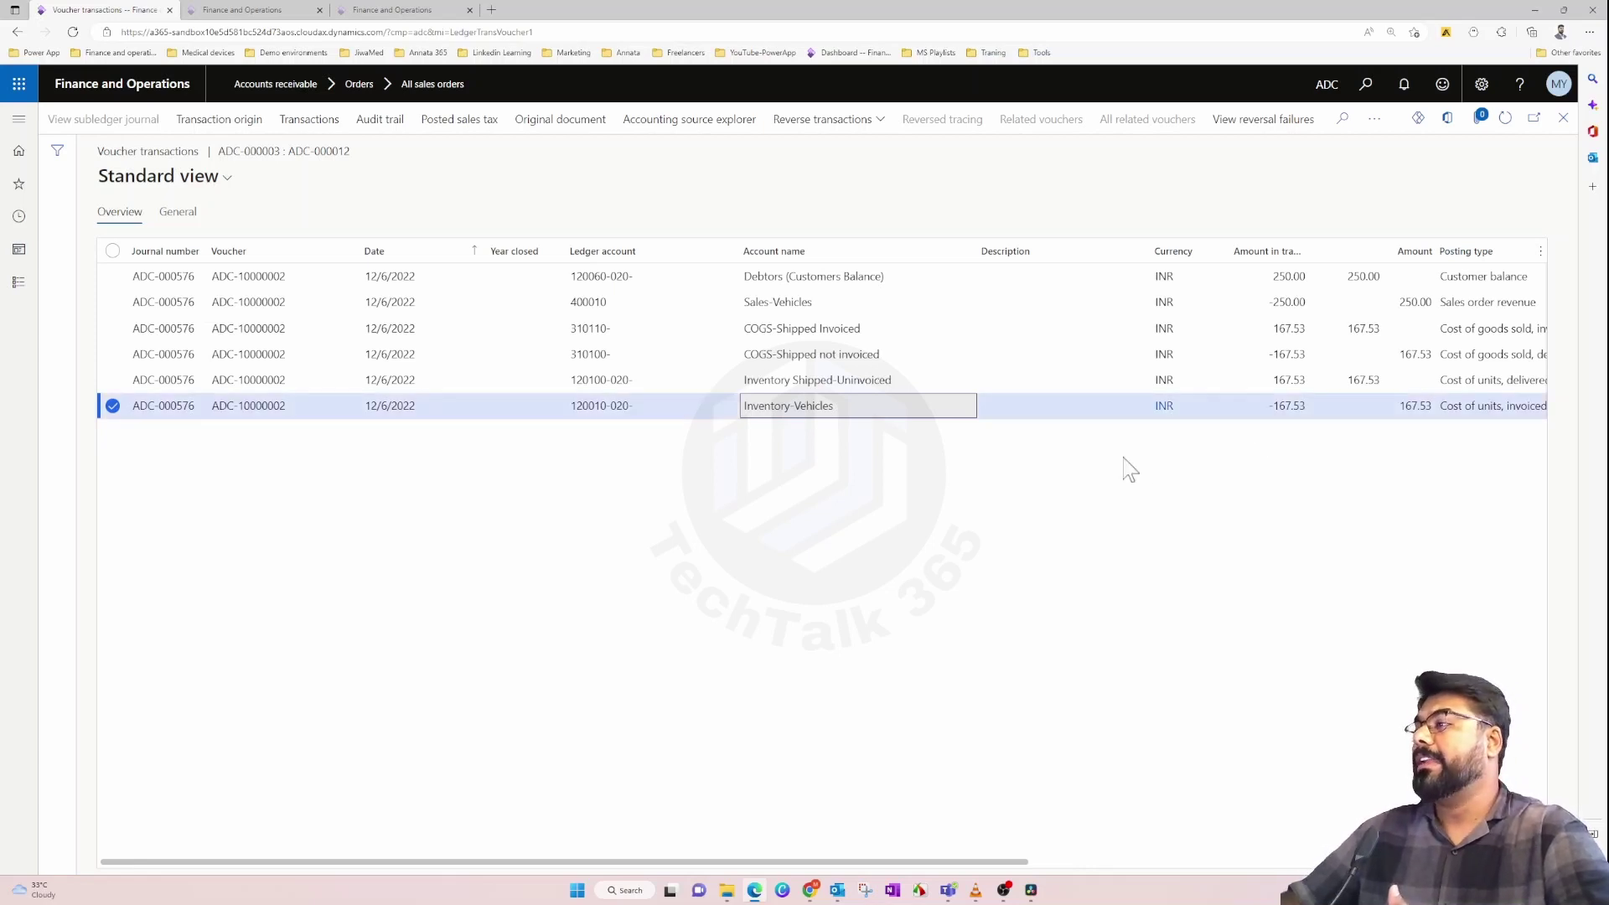
key(Up)
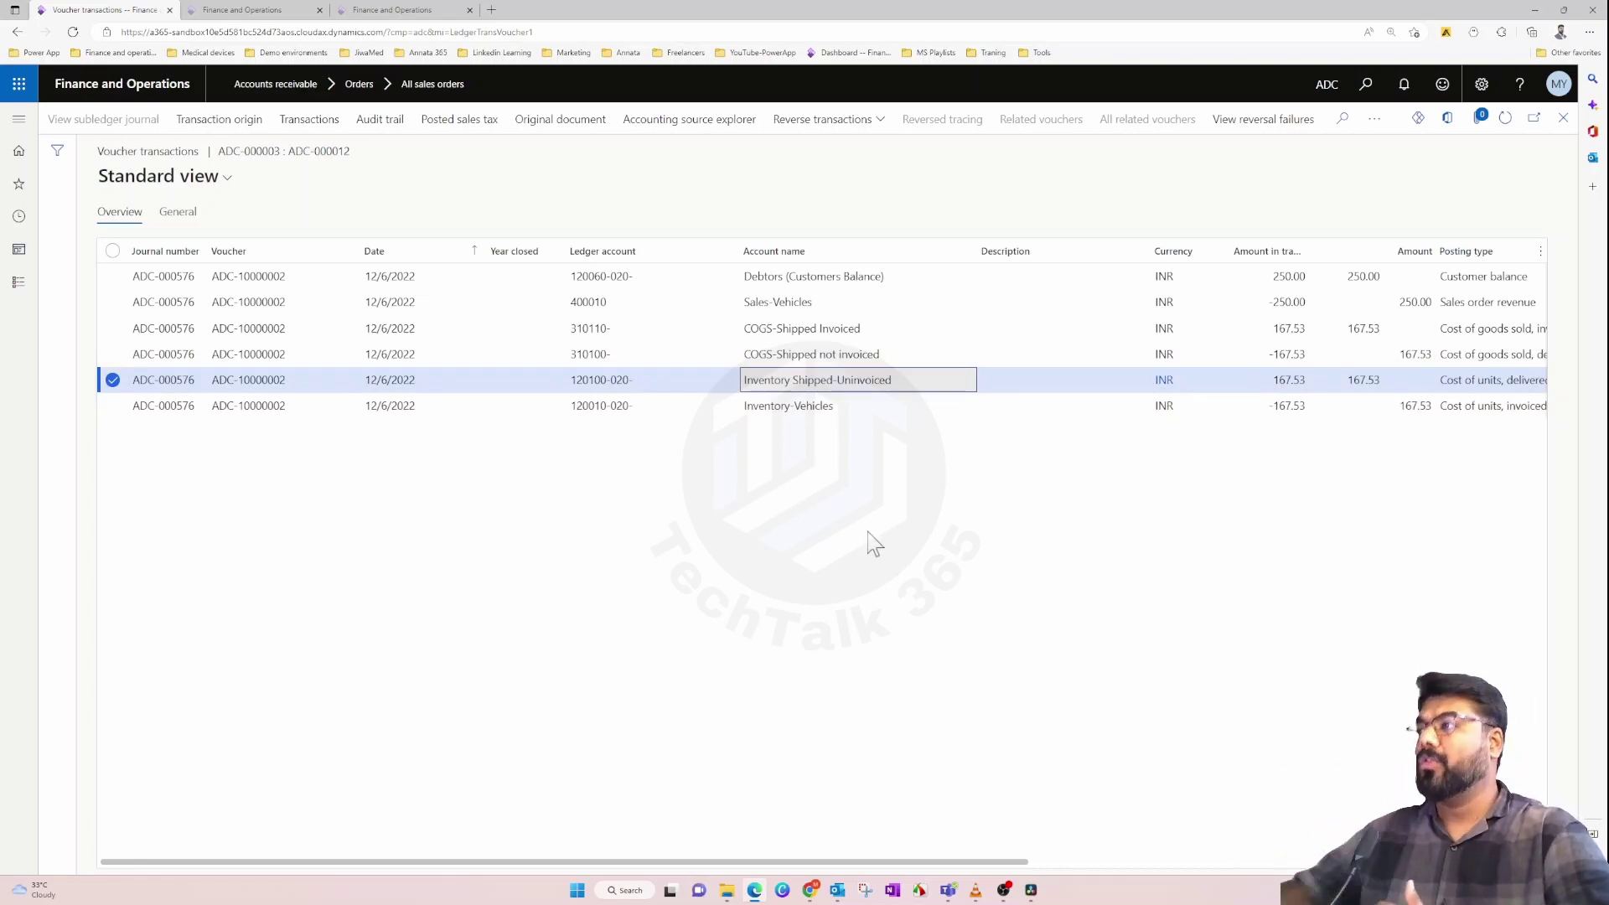
click(858, 411)
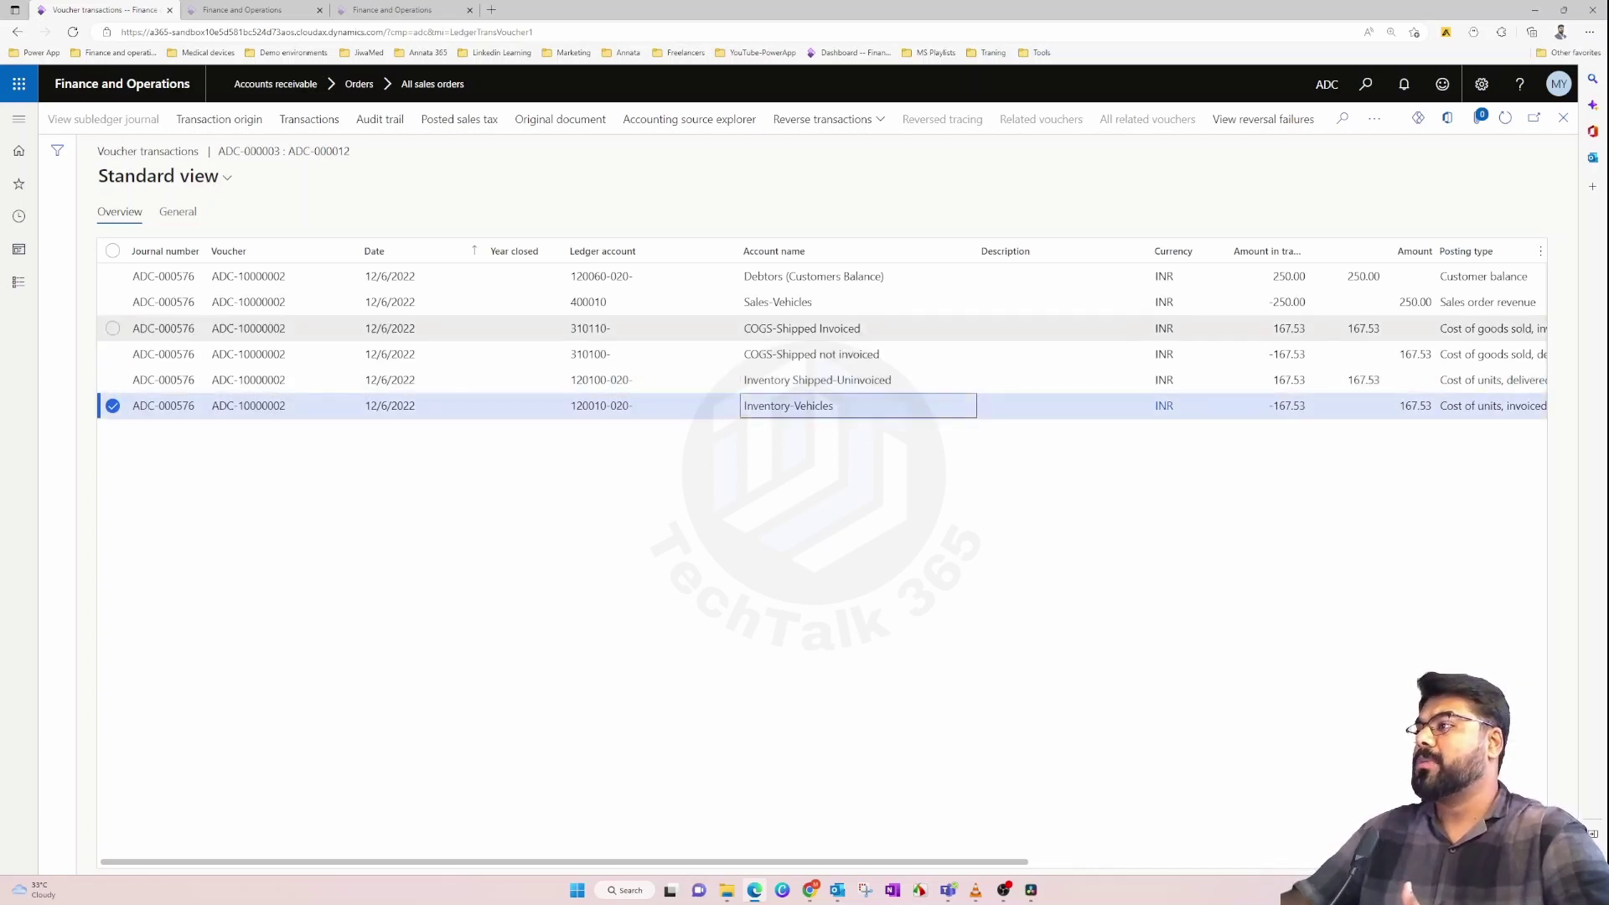
click(858, 329)
key(Up)
key(Up)
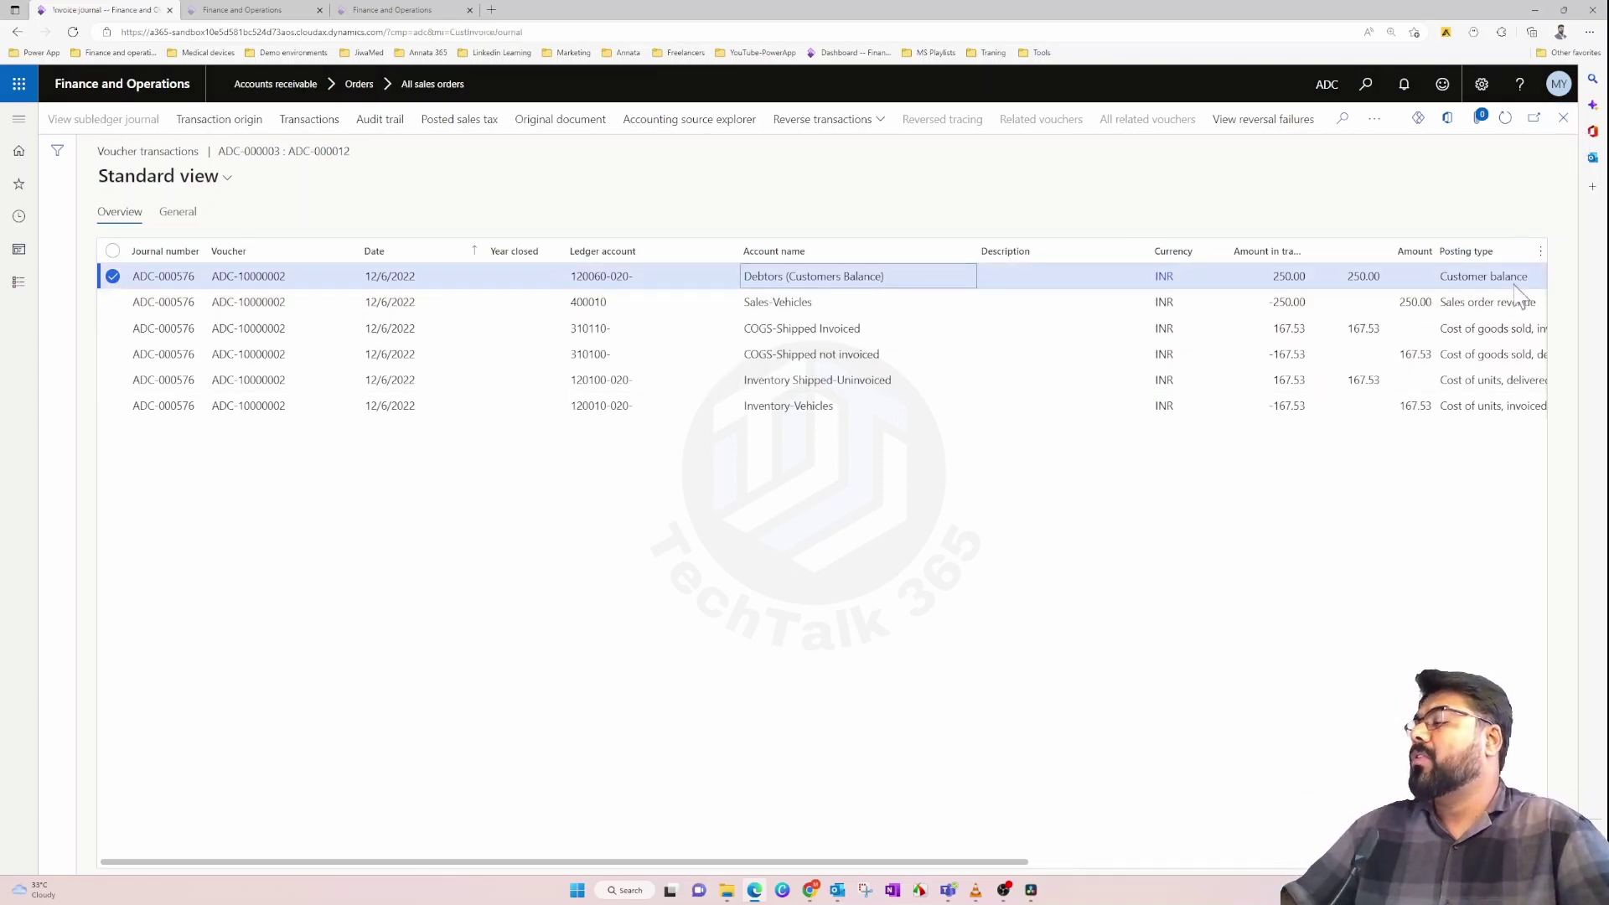
key(Escape)
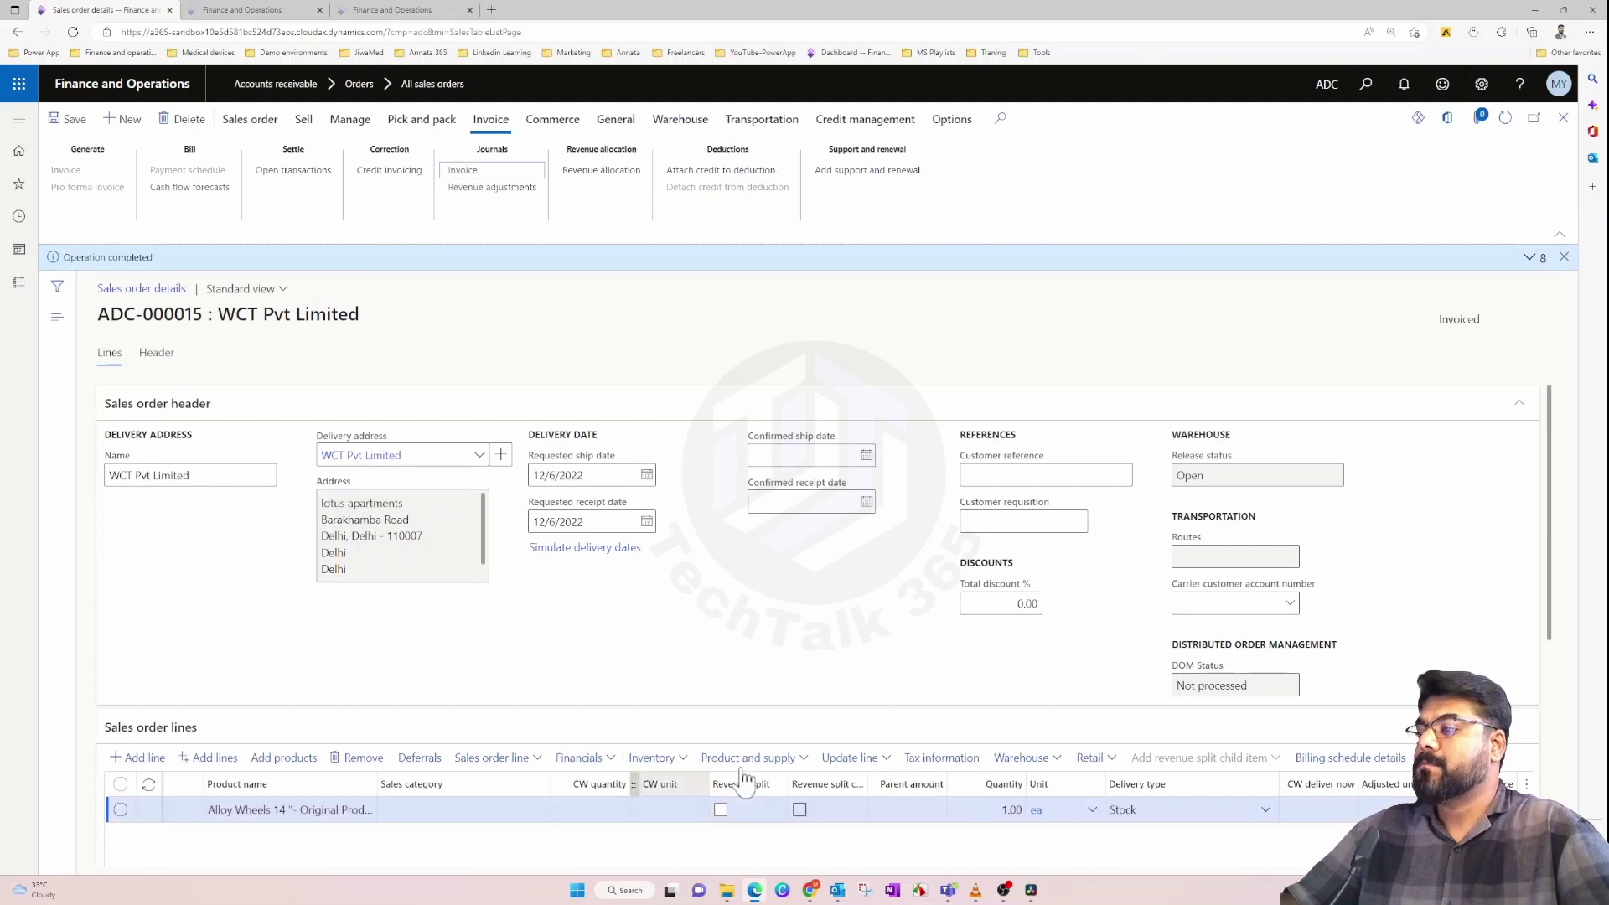
Step: Open the invoiced order line's inventory transactions and check the issue status of the P-000005 transaction
click(683, 758)
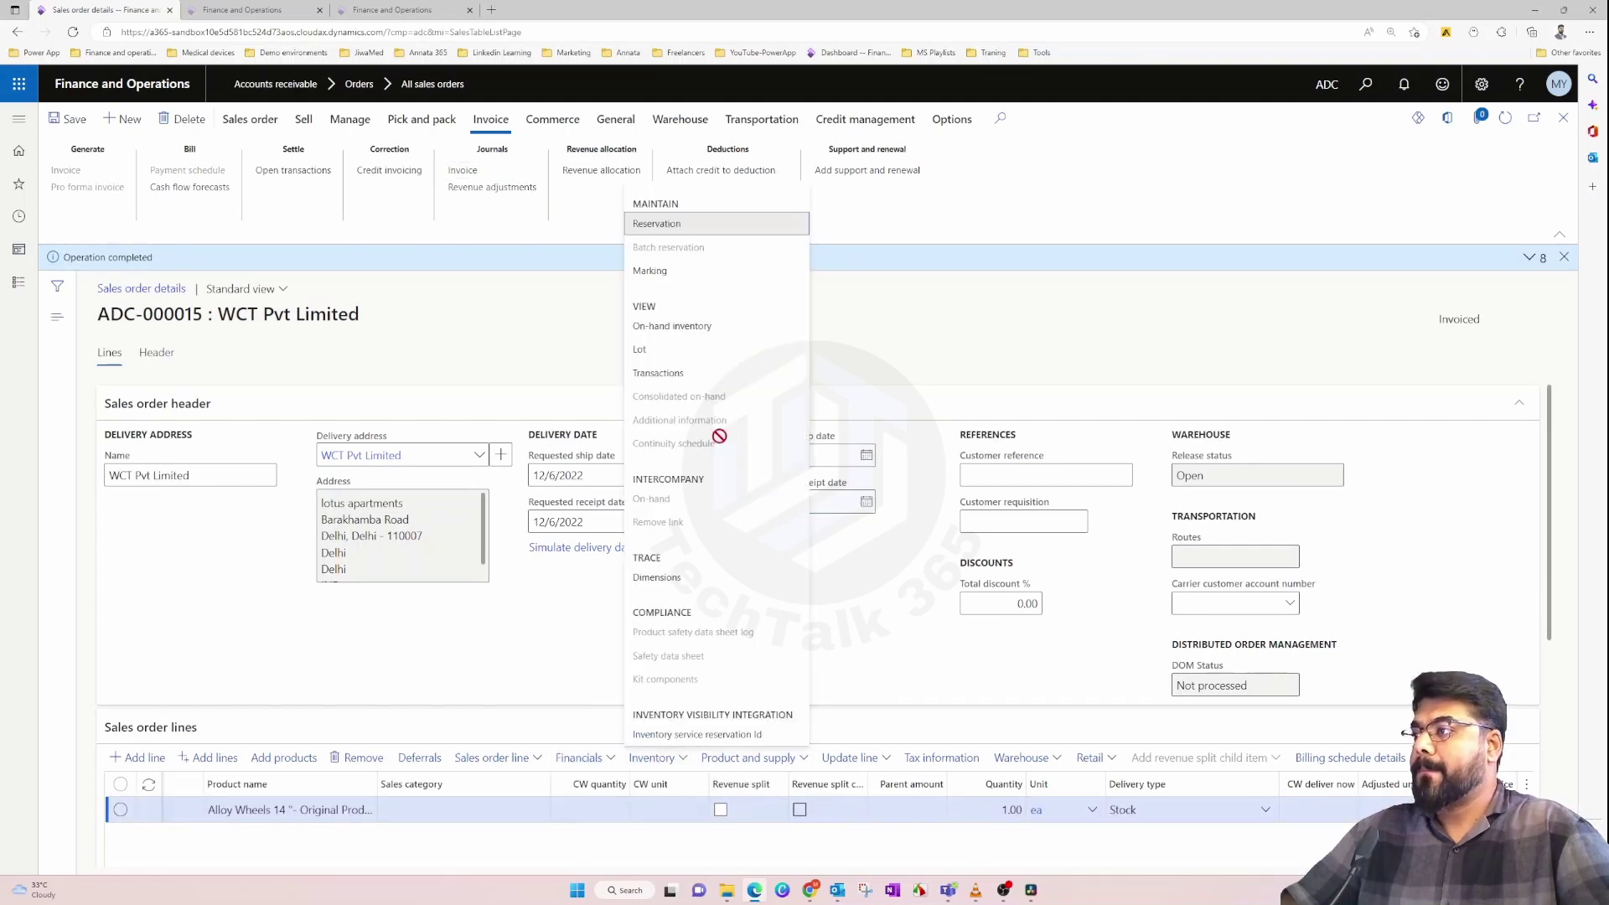
click(708, 387)
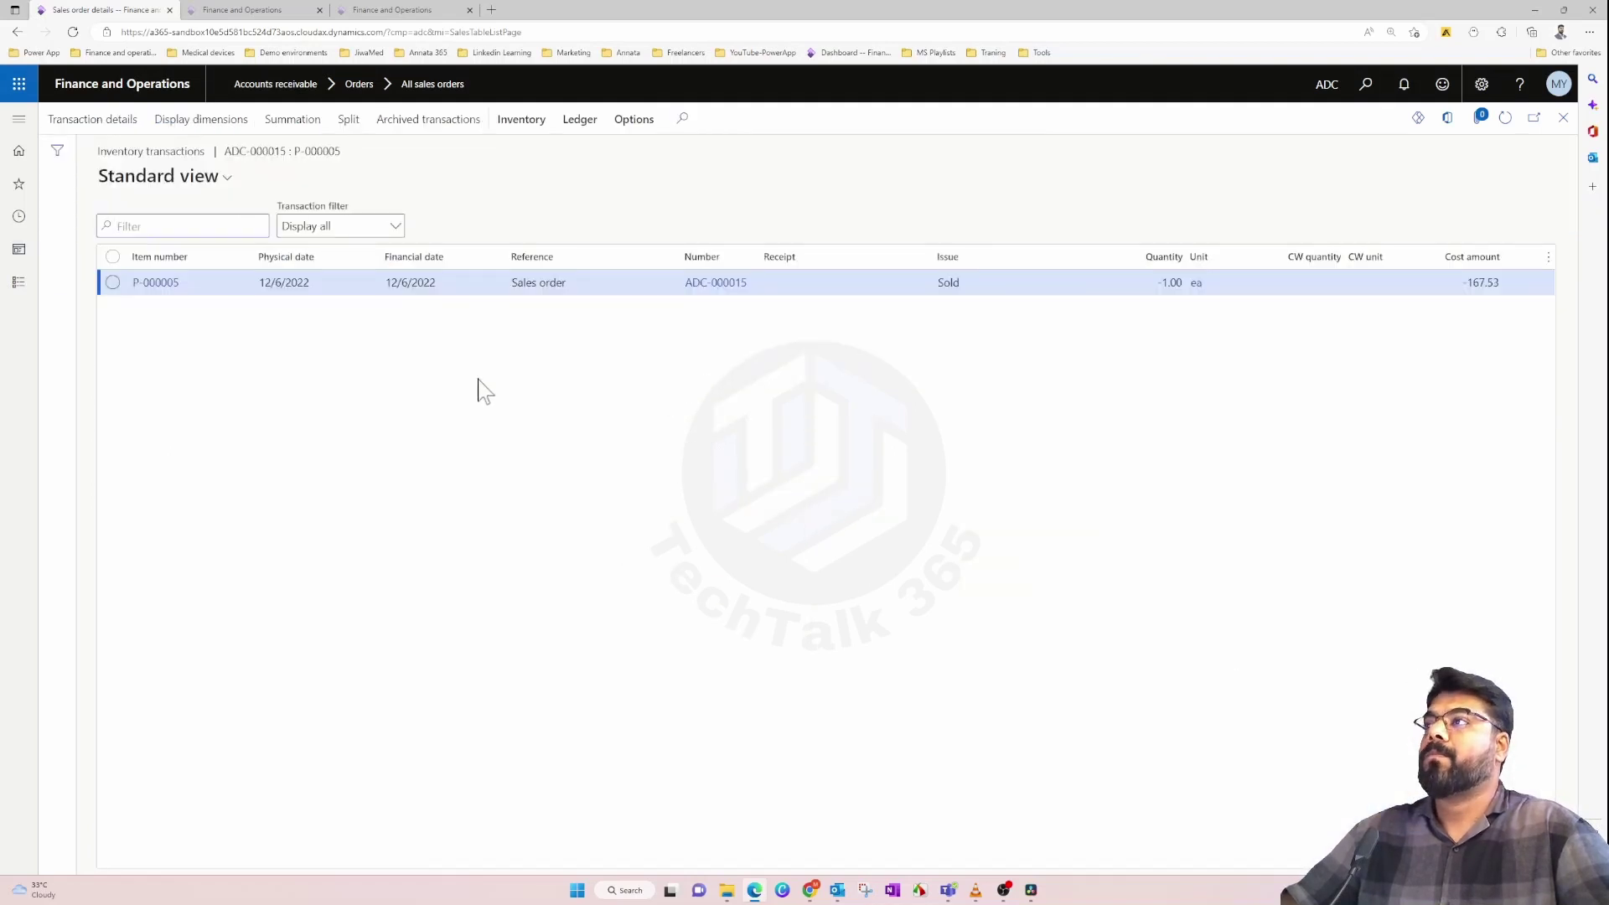
click(937, 290)
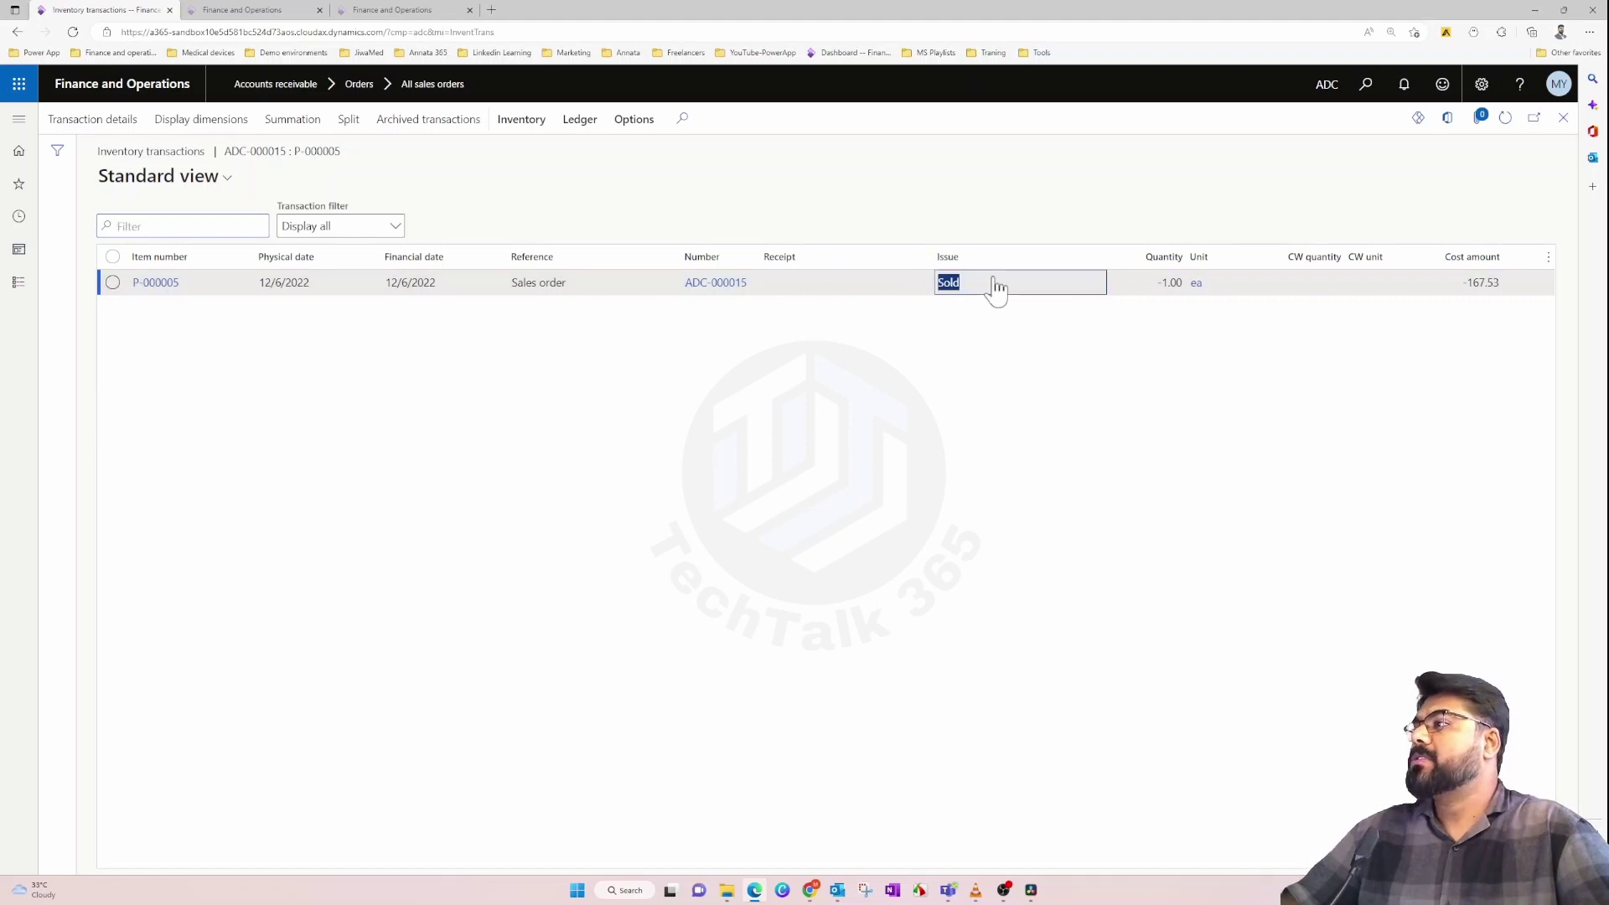
Step: Examine the financial voucher, invoice, cost amount and financial posting ledger accounts in the P-000005 transaction details, then close the details
click(895, 561)
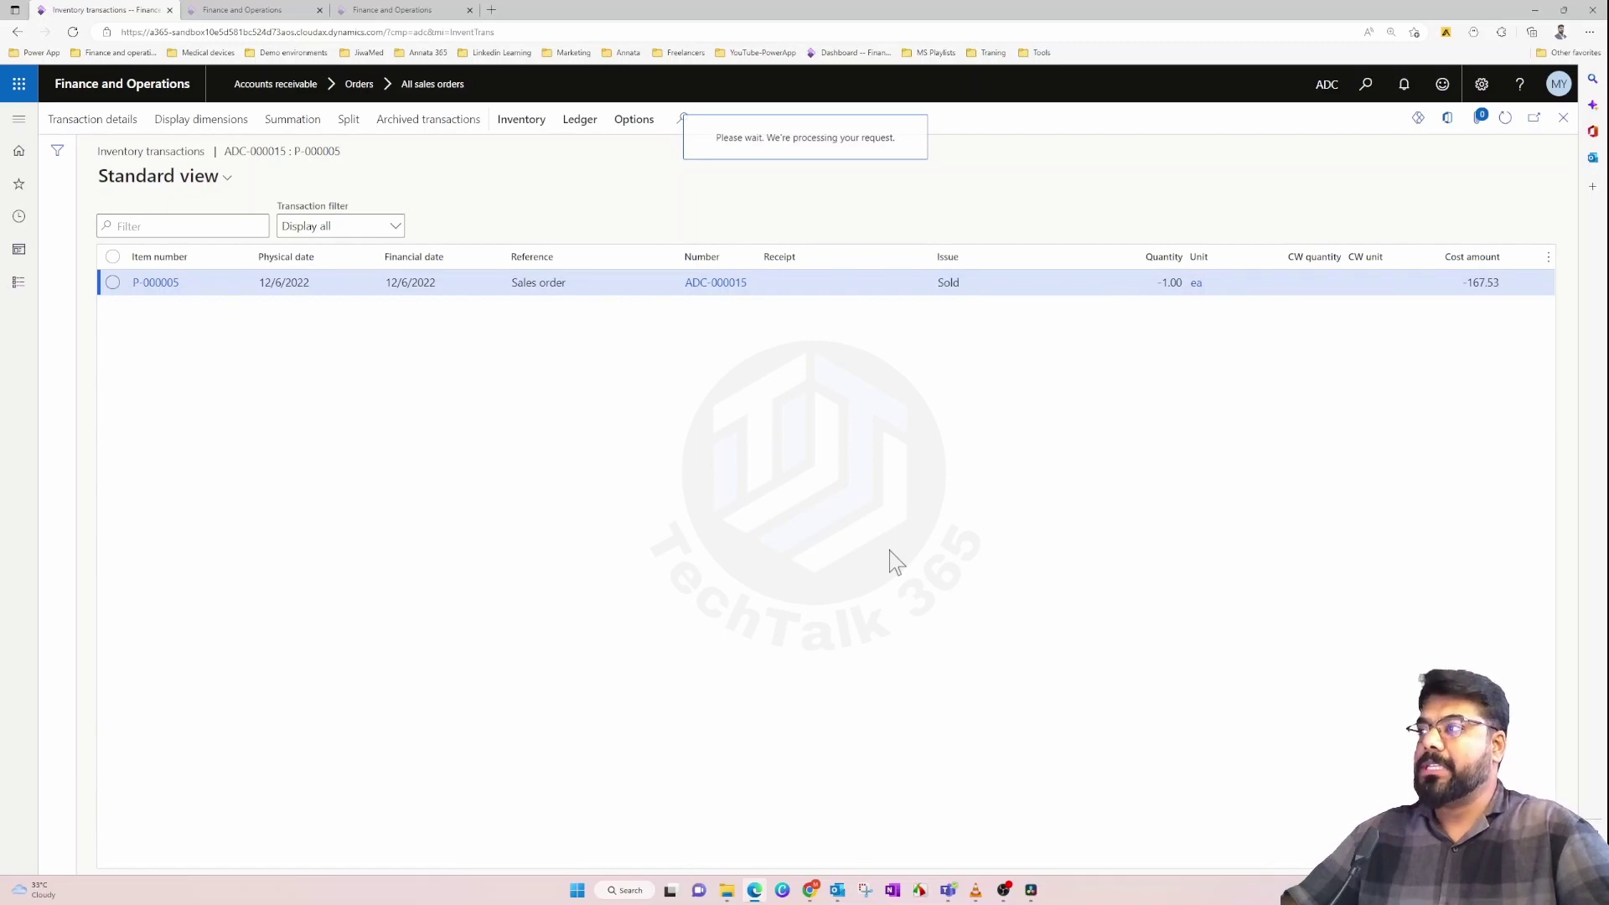
scroll(863, 578, down, 4)
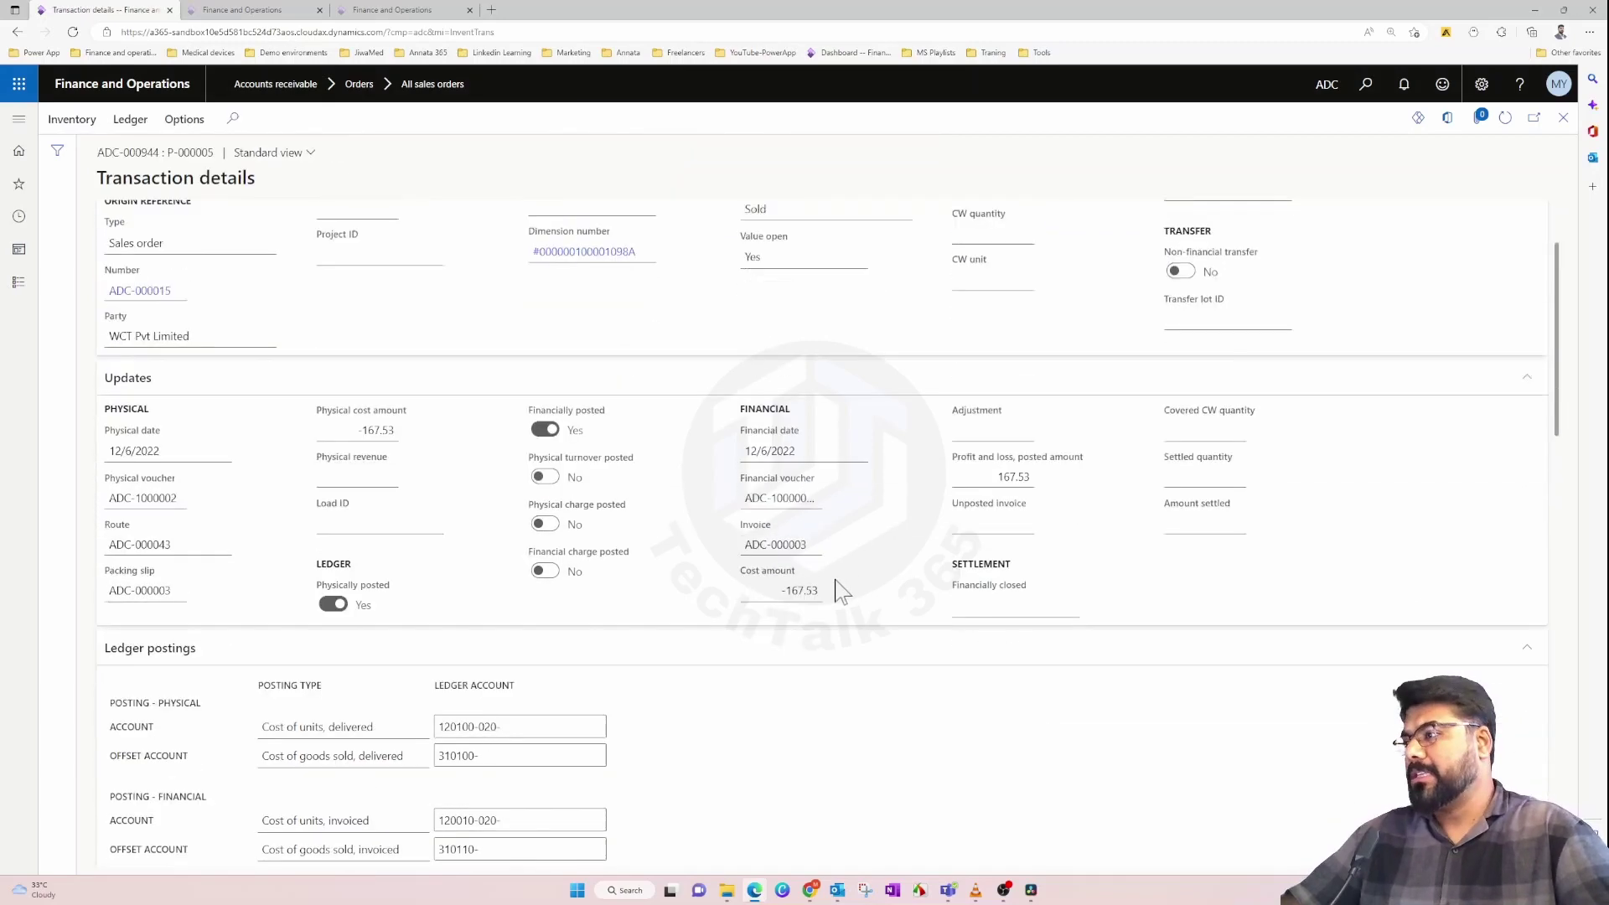
double_click(801, 424)
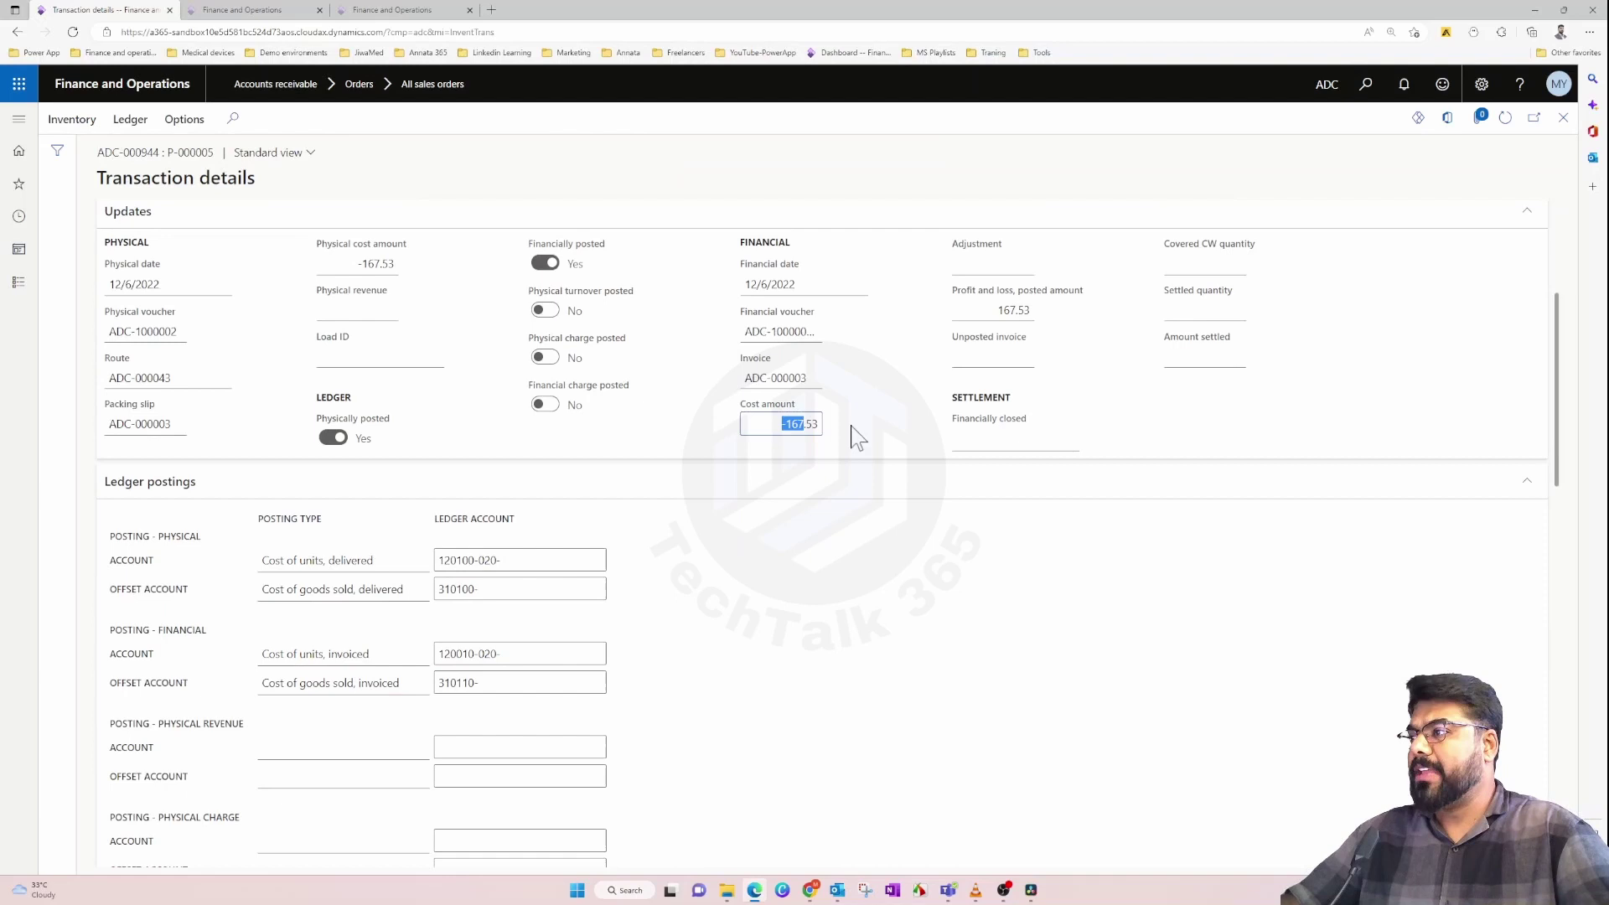
click(750, 378)
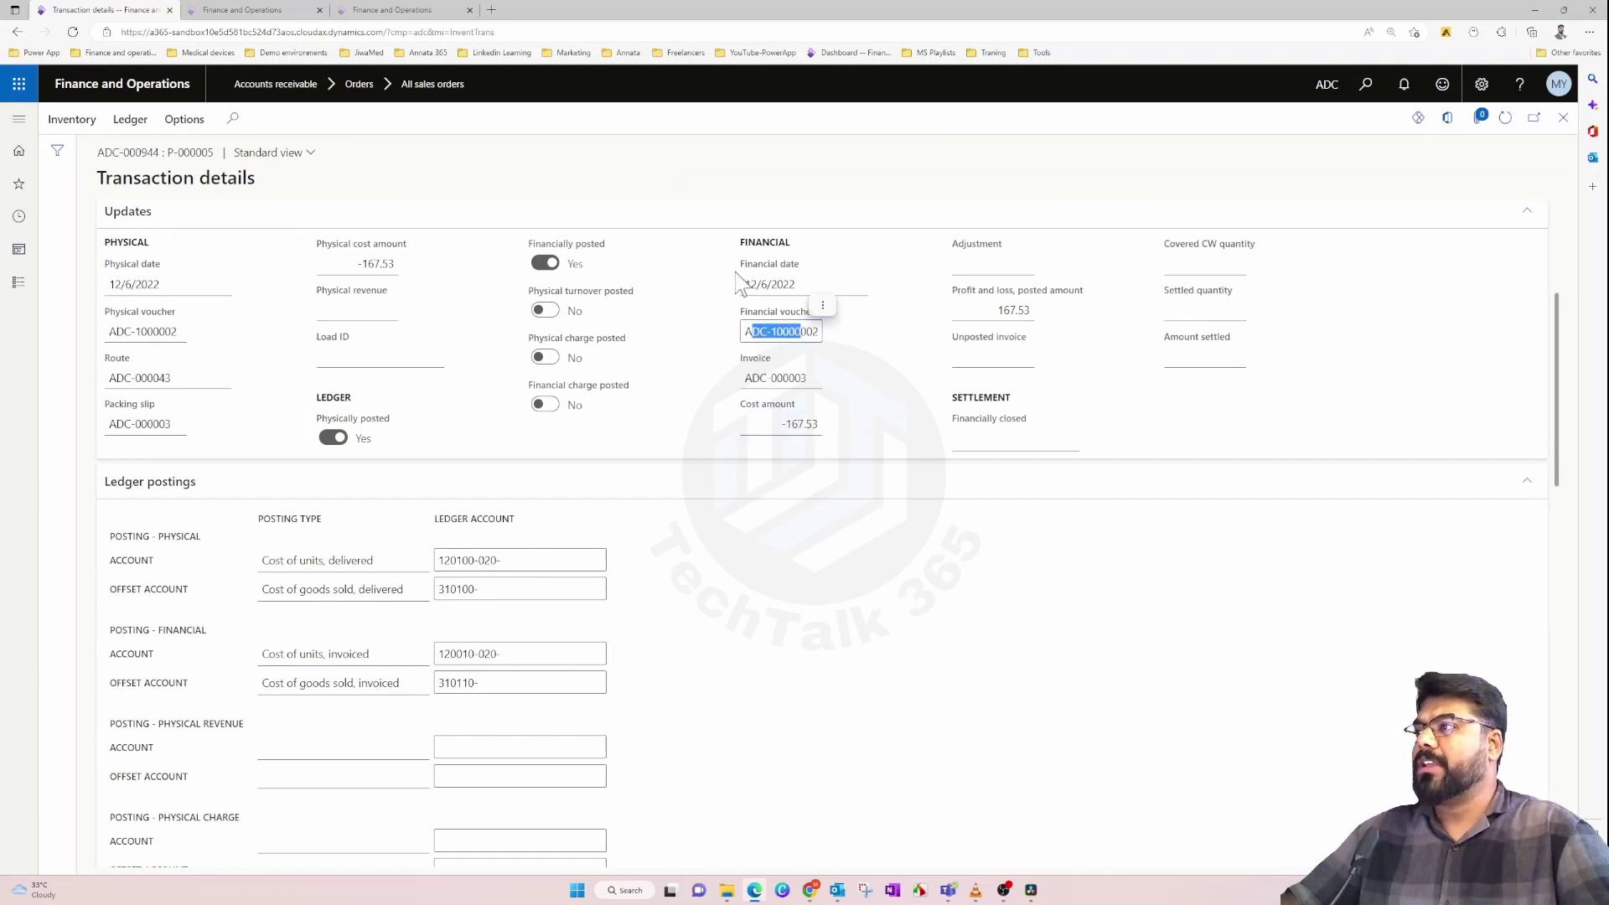
scroll(574, 544, down, 1)
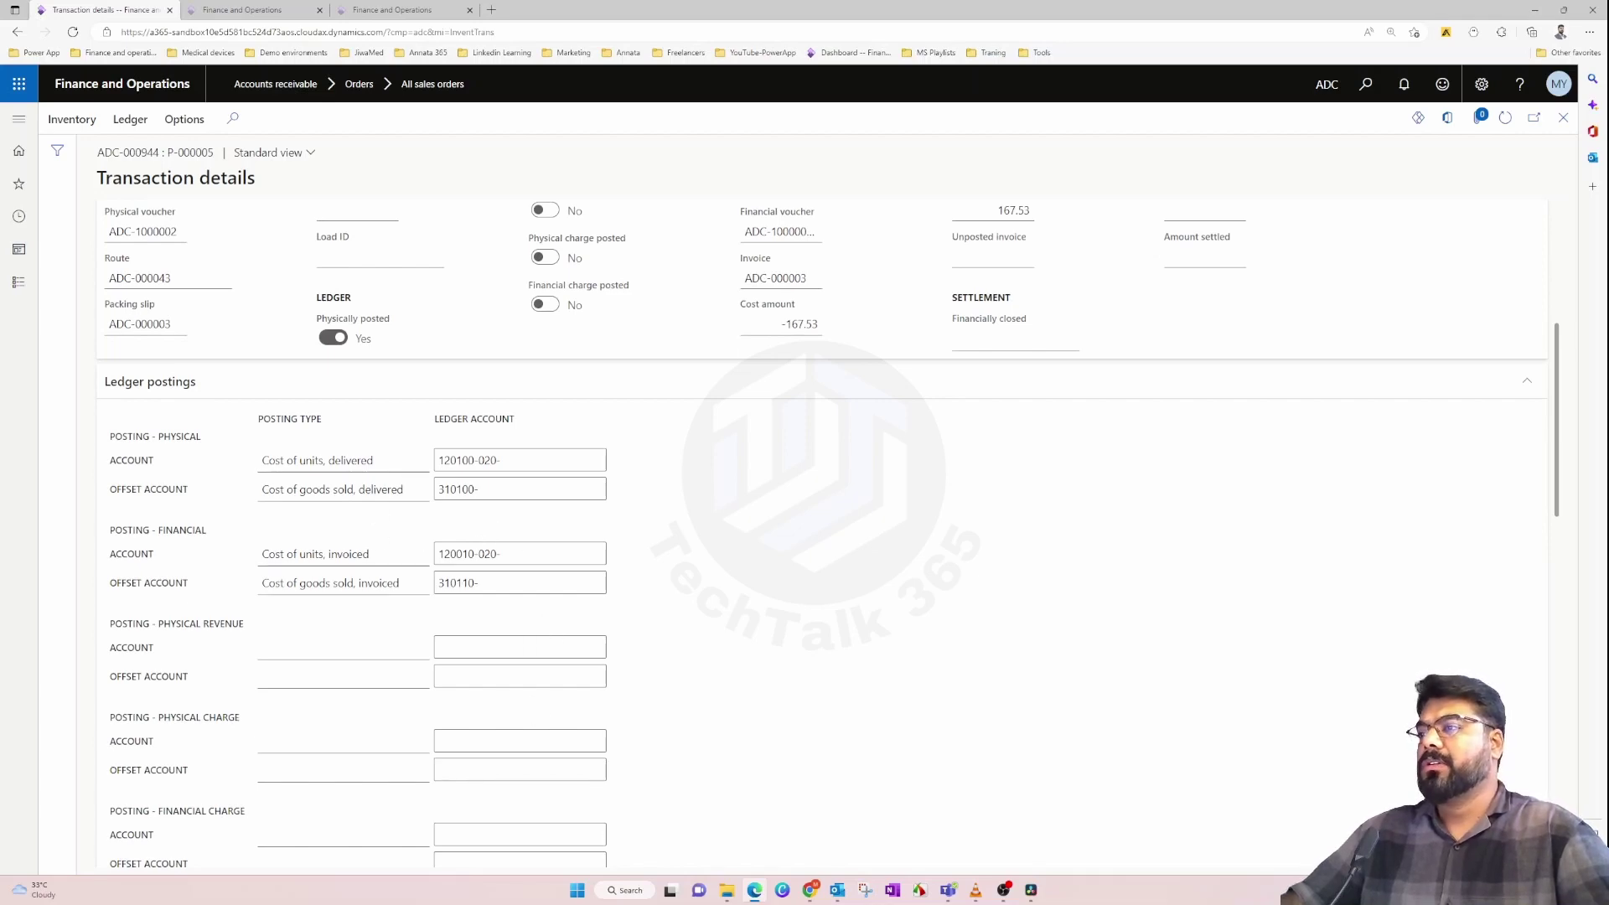
scroll(708, 593, up, 4)
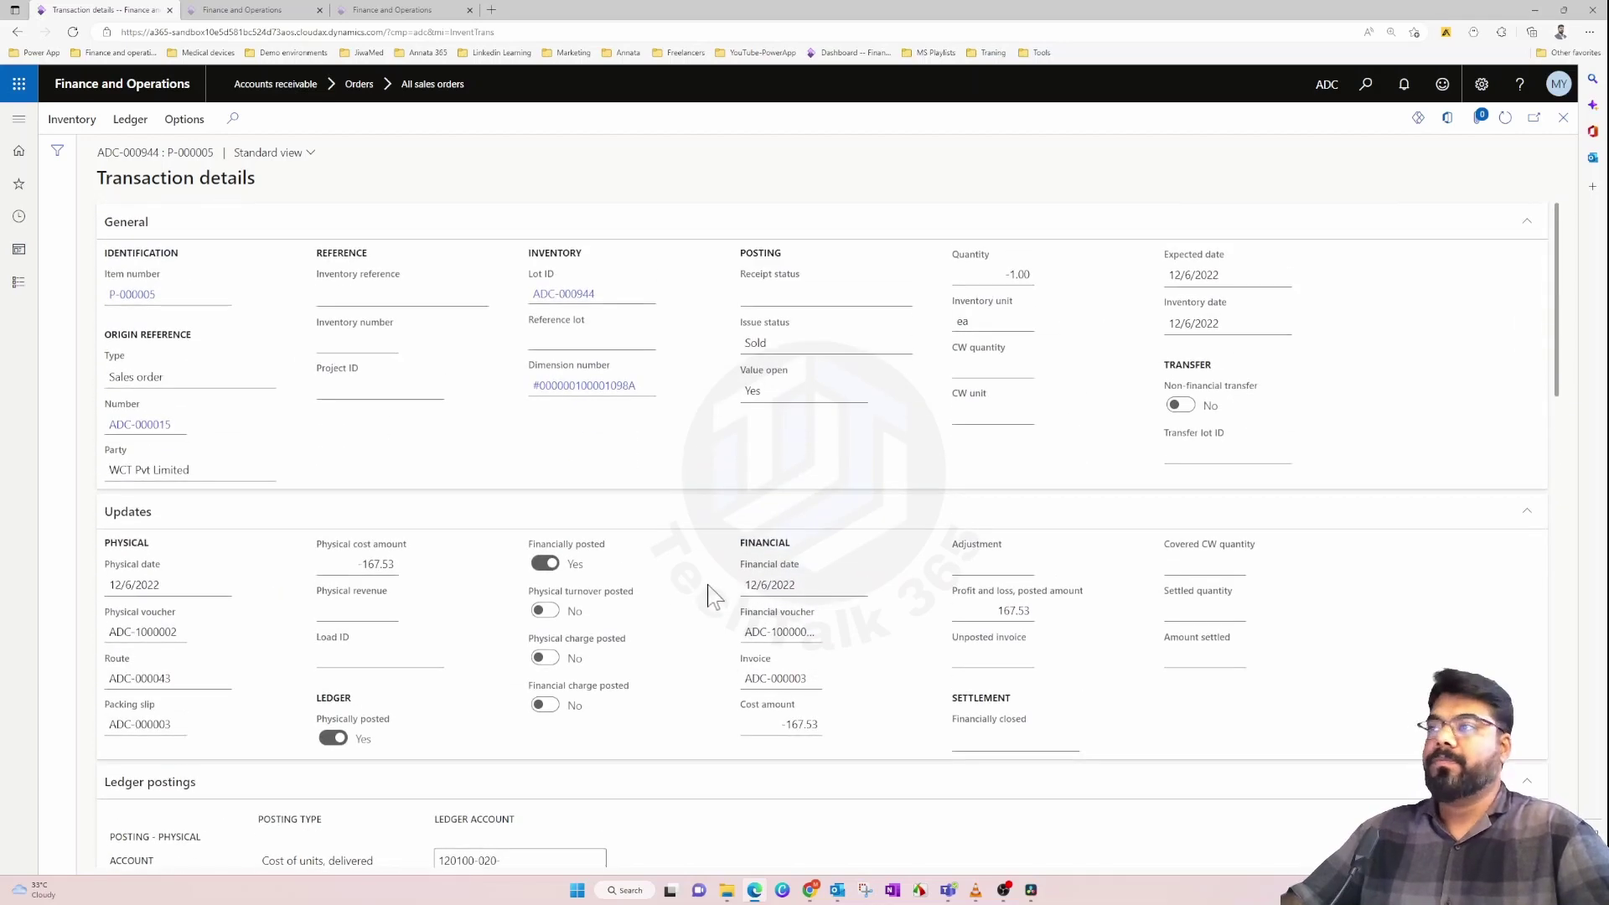
click(1563, 118)
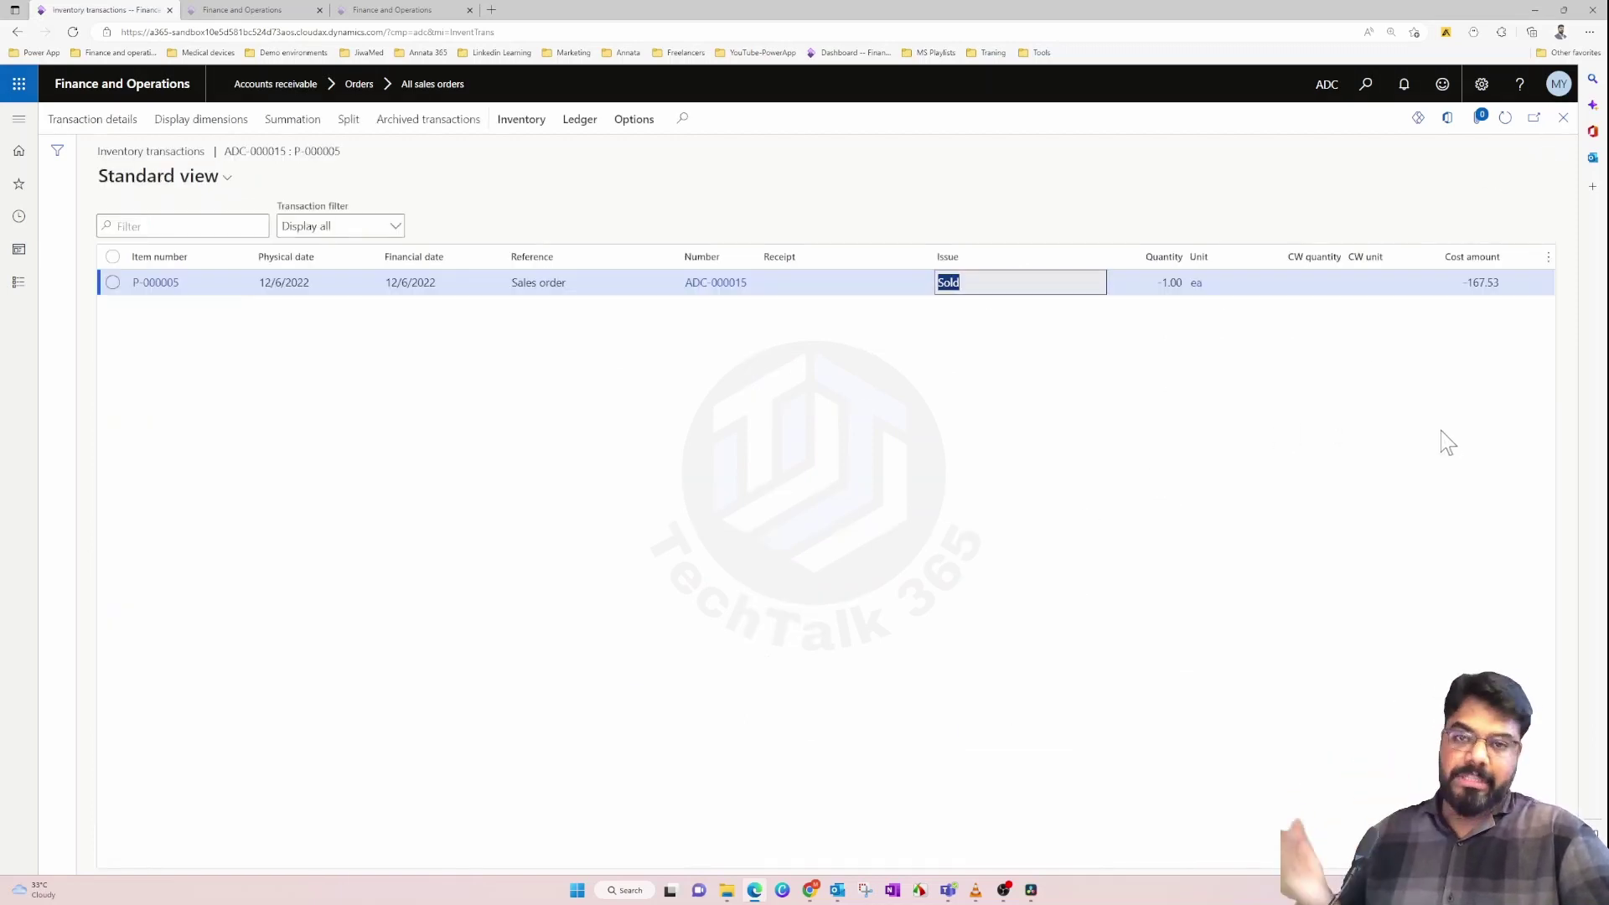